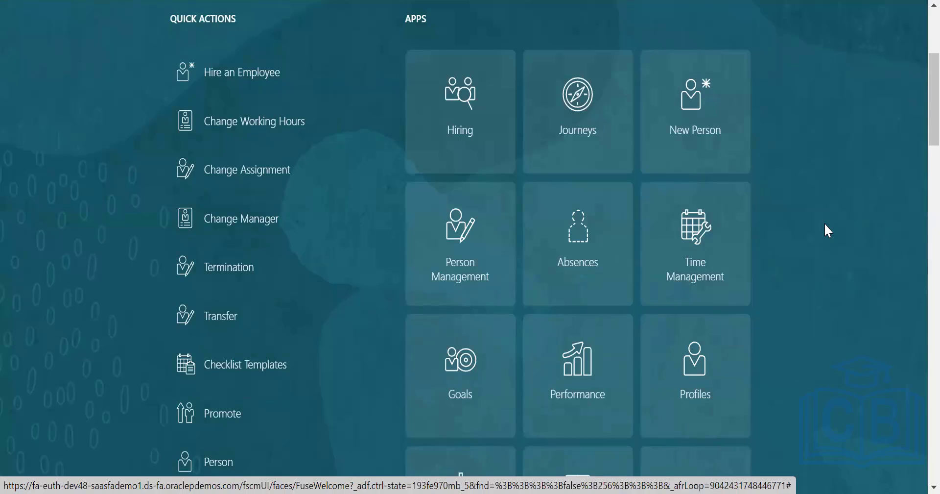
# Look over the My Client Groups apps and open the Absences work area.
pyautogui.scroll(-5, 826, 225)
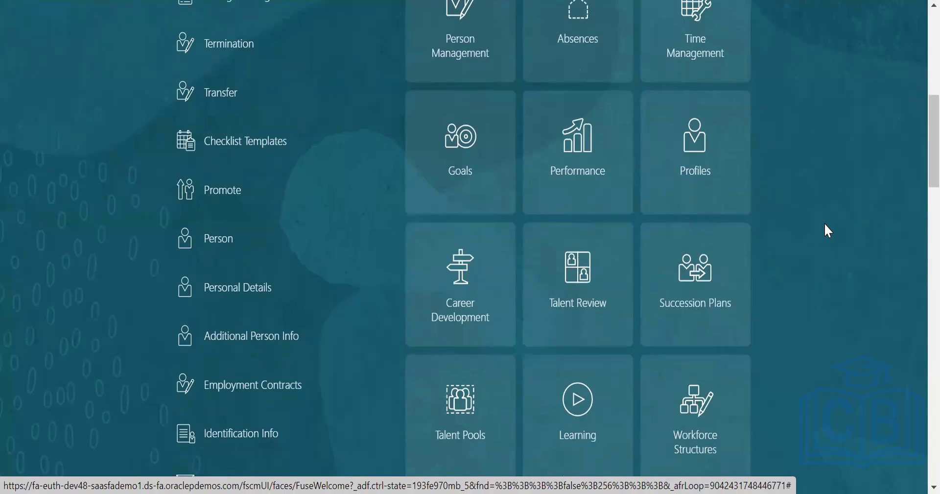
pyautogui.scroll(-2, 827, 230)
pyautogui.scroll(7, 828, 230)
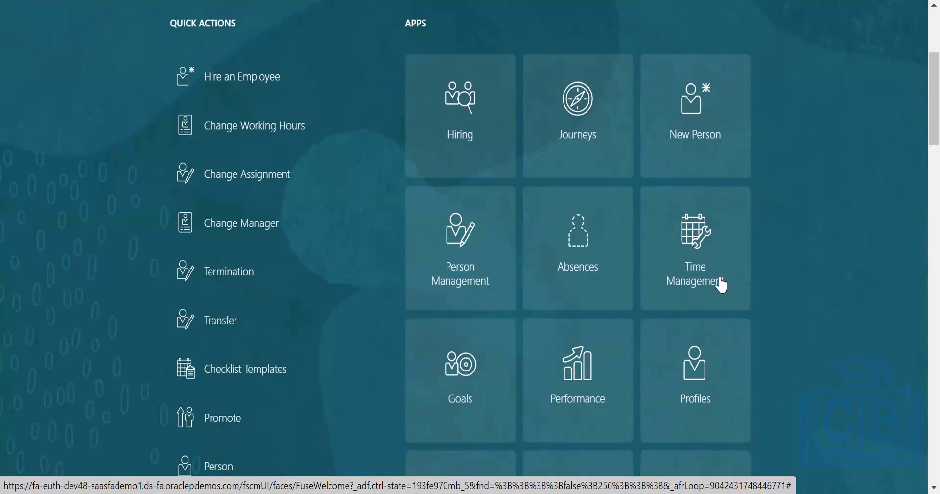
pyautogui.scroll(3, 527, 120)
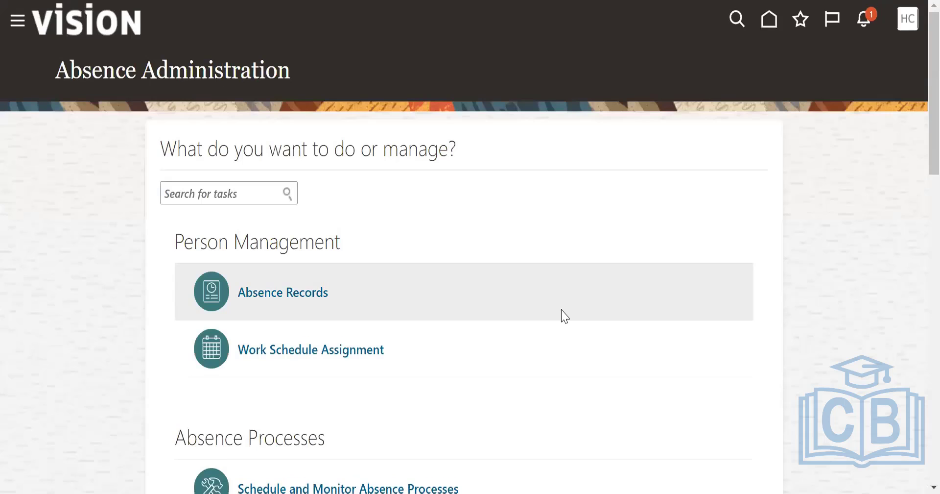
# Look through the available Absence Administration tasks, from Person Management down to Time Periods.
pyautogui.scroll(-1, 568, 313)
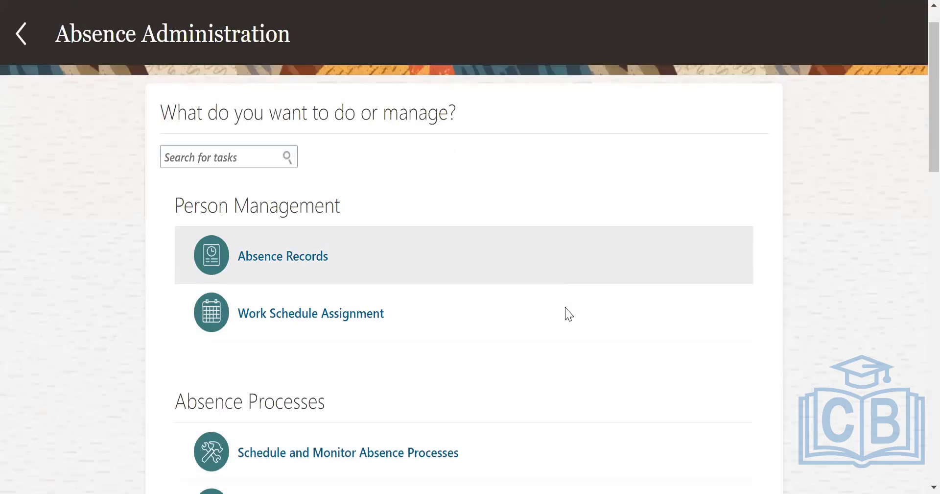
pyautogui.scroll(-15, 568, 313)
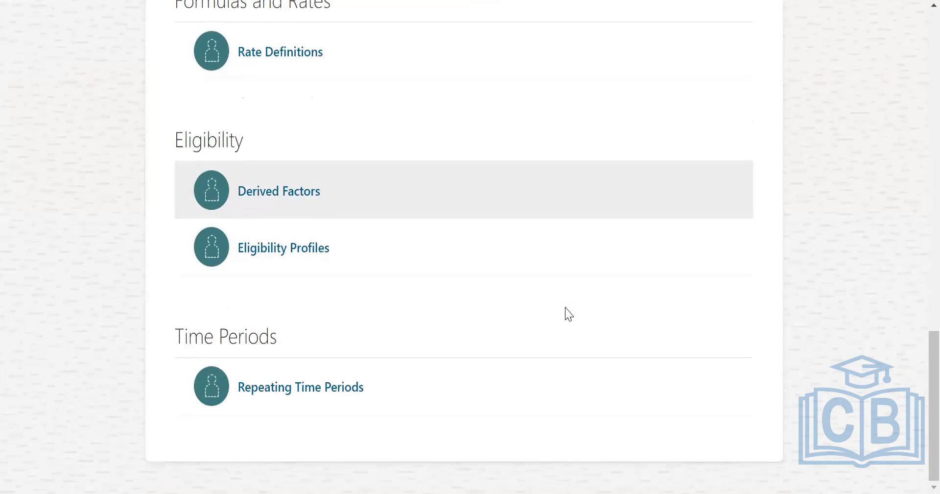
pyautogui.scroll(12, 568, 313)
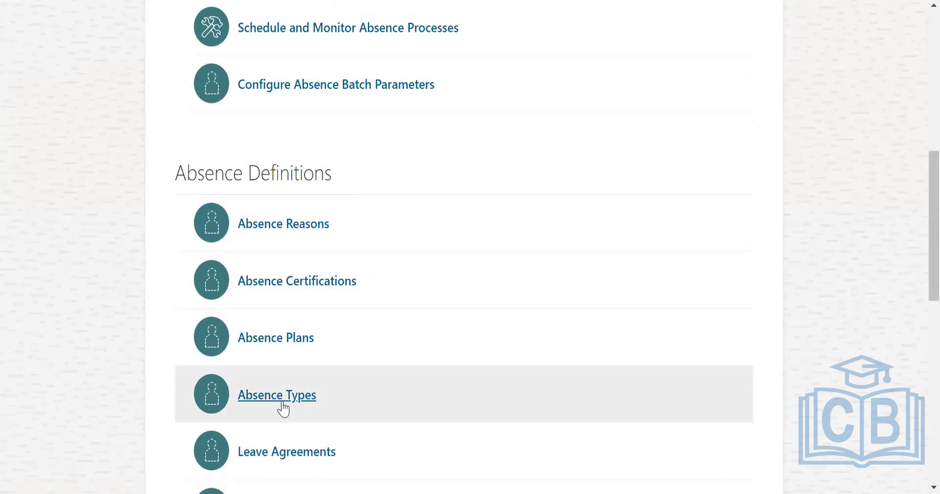
pyautogui.scroll(-8, 341, 344)
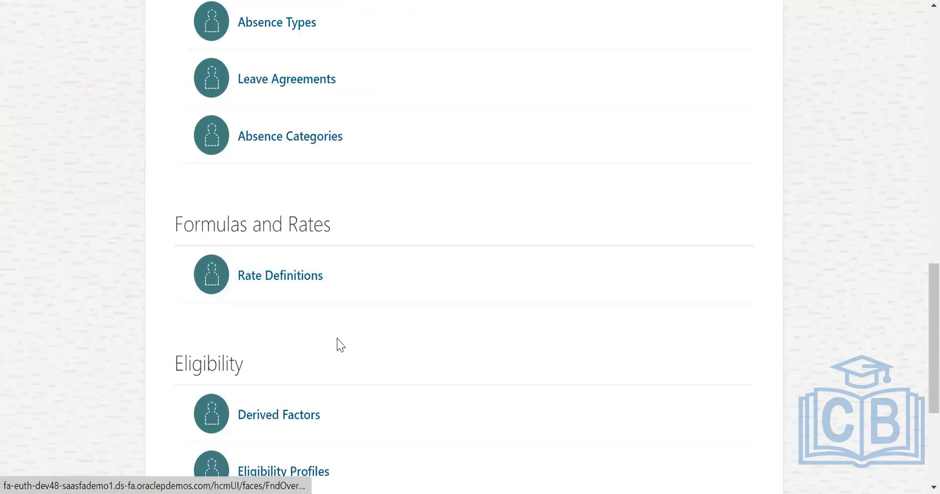
pyautogui.scroll(-5, 341, 345)
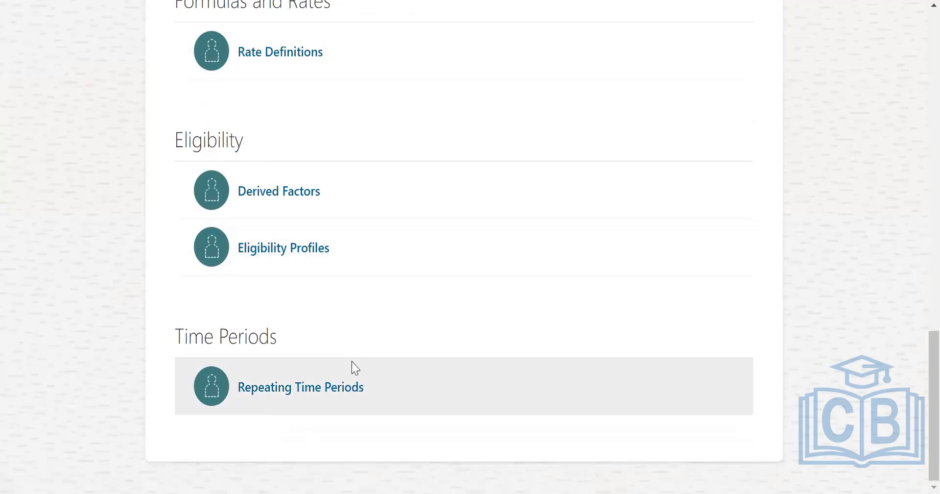
pyautogui.scroll(13, 409, 314)
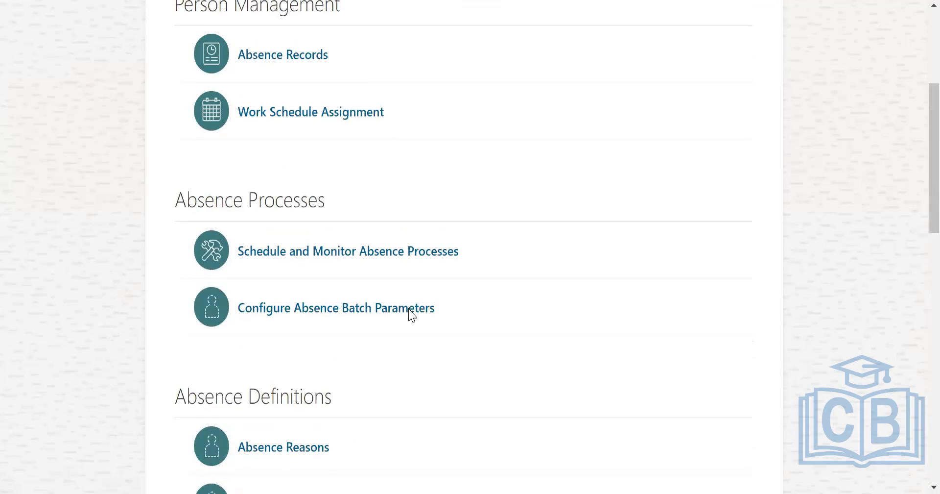
pyautogui.scroll(3, 411, 314)
# Open Absence Records to view its person search, and return to the home page.
pyautogui.click(271, 203)
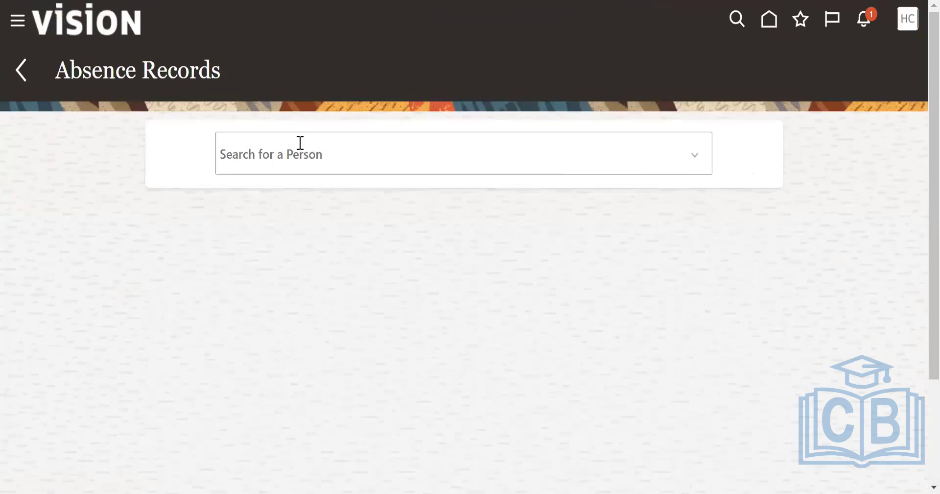
pyautogui.click(298, 152)
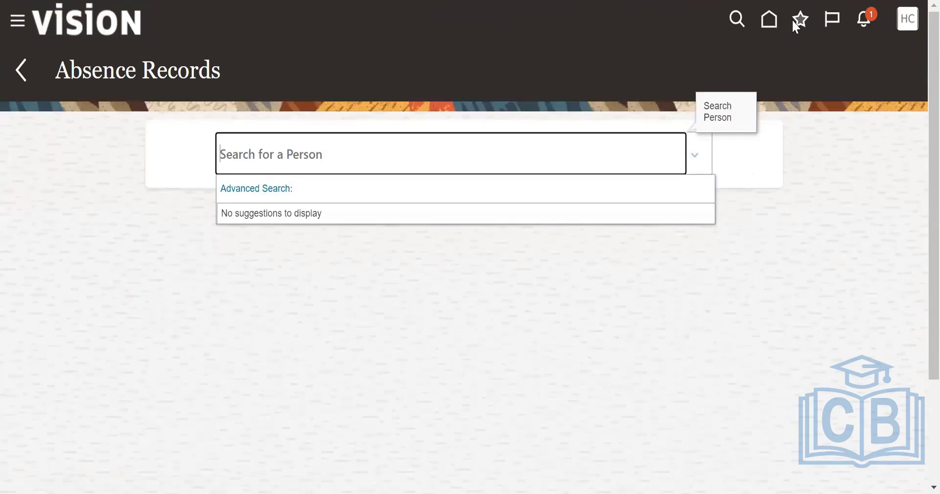
pyautogui.click(788, 135)
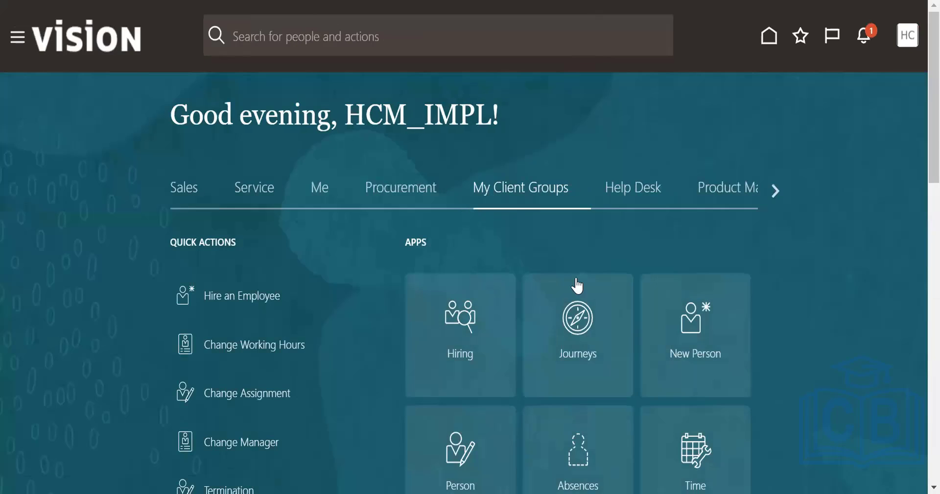
# Reopen the Absences work area and go to the Absence Reasons task under Absence Definitions.
pyautogui.scroll(-3, 578, 285)
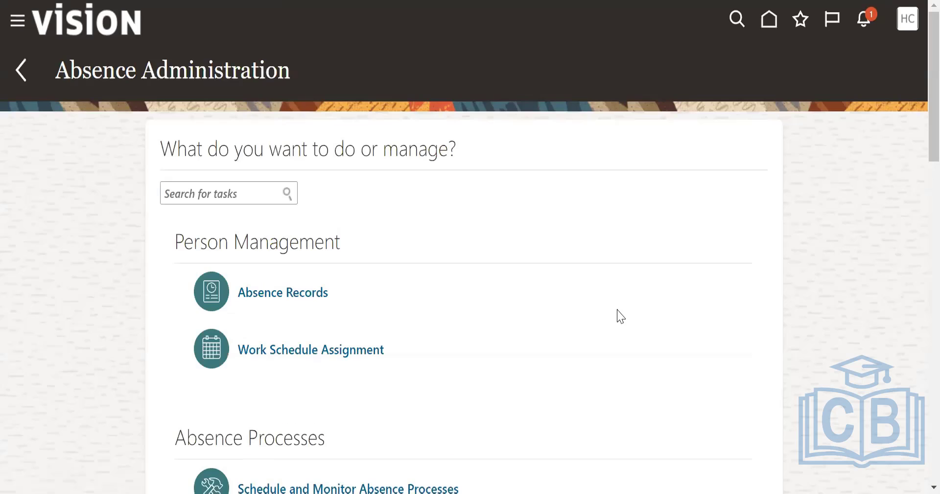
pyautogui.scroll(-5, 447, 307)
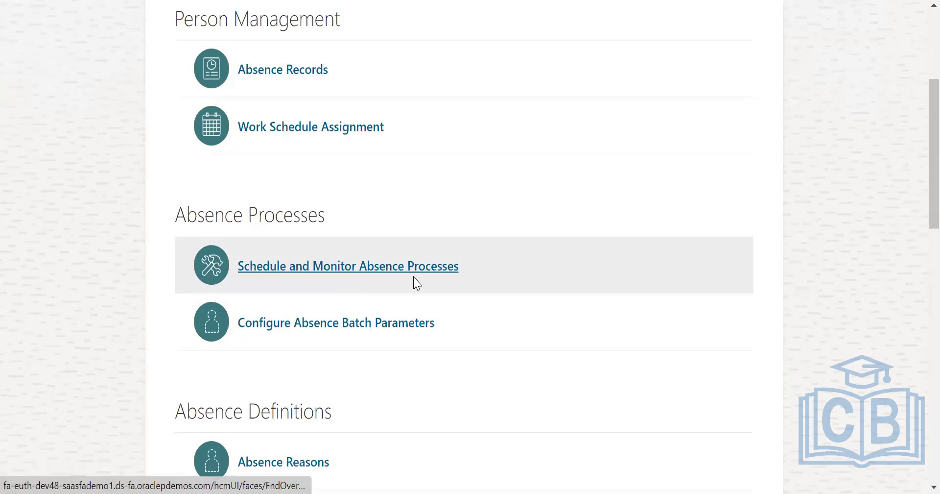
pyautogui.scroll(-5, 239, 164)
pyautogui.click(239, 163)
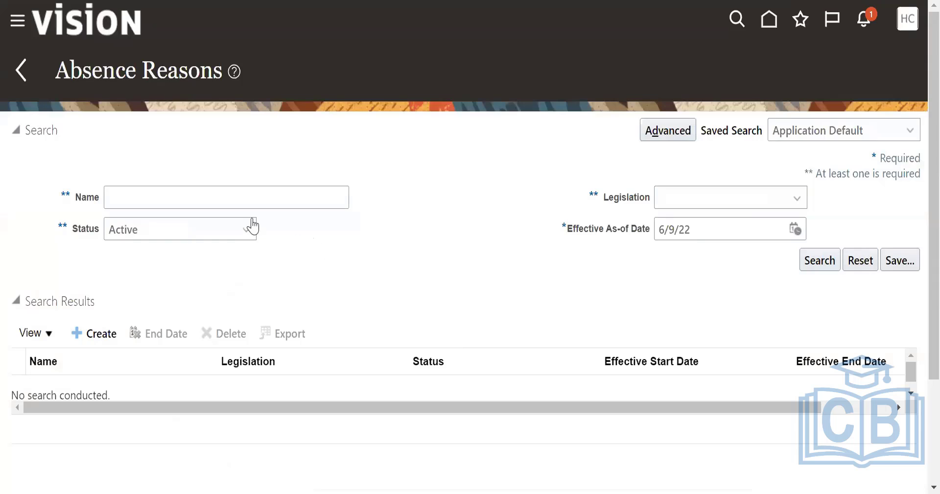
# Start creating a new absence reason and change its session effective date to 6/1/22, accepting the loss of unsaved data.
pyautogui.click(250, 204)
pyautogui.click(443, 215)
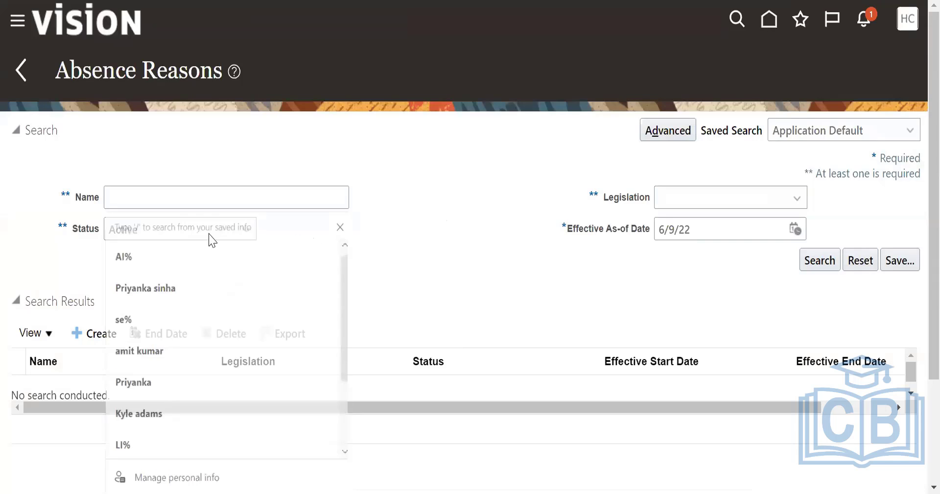
pyautogui.click(126, 199)
pyautogui.click(309, 235)
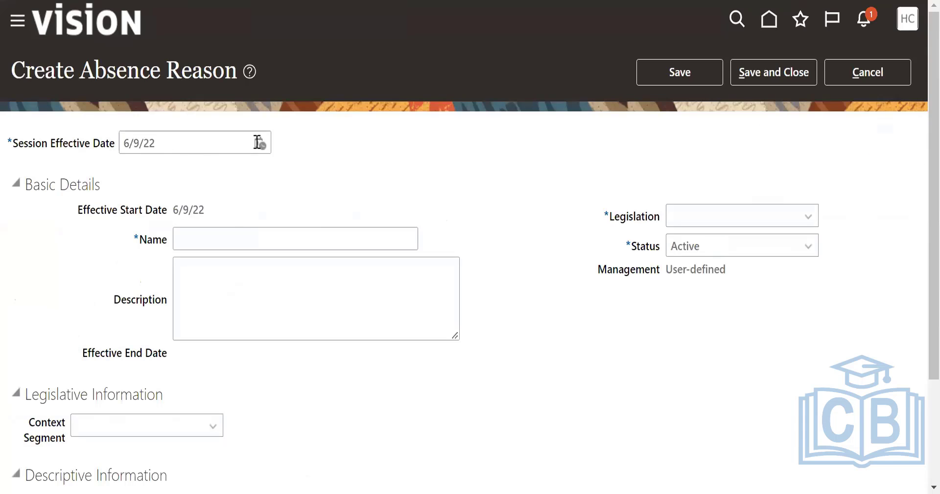
pyautogui.click(259, 144)
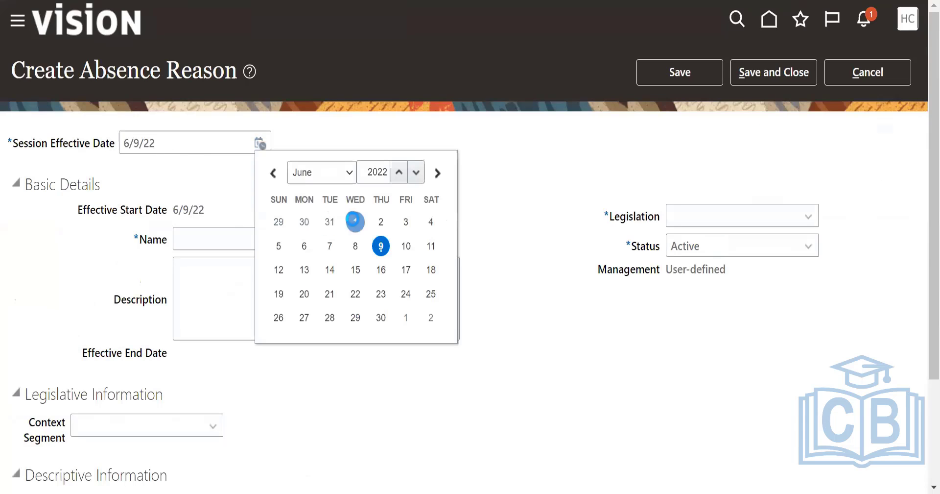
pyautogui.click(356, 221)
pyautogui.click(592, 273)
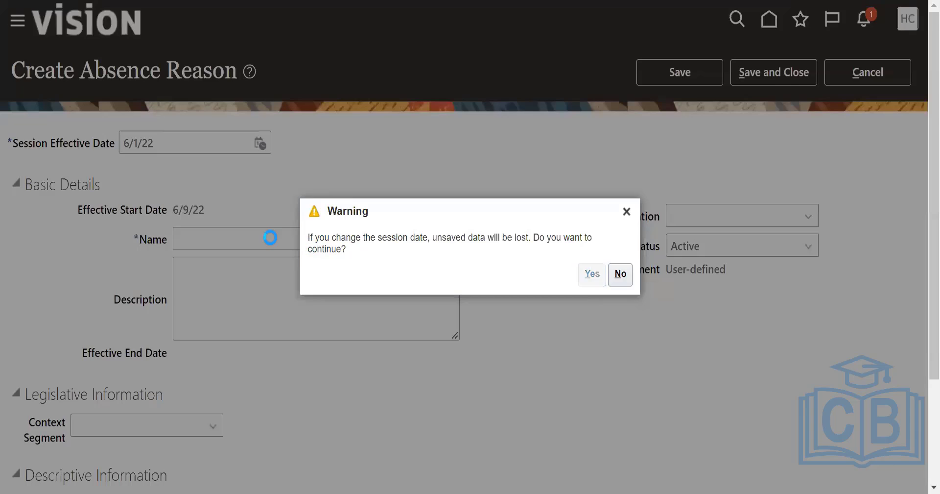
# Name the absence reason "US_Absence reason".
pyautogui.click(199, 233)
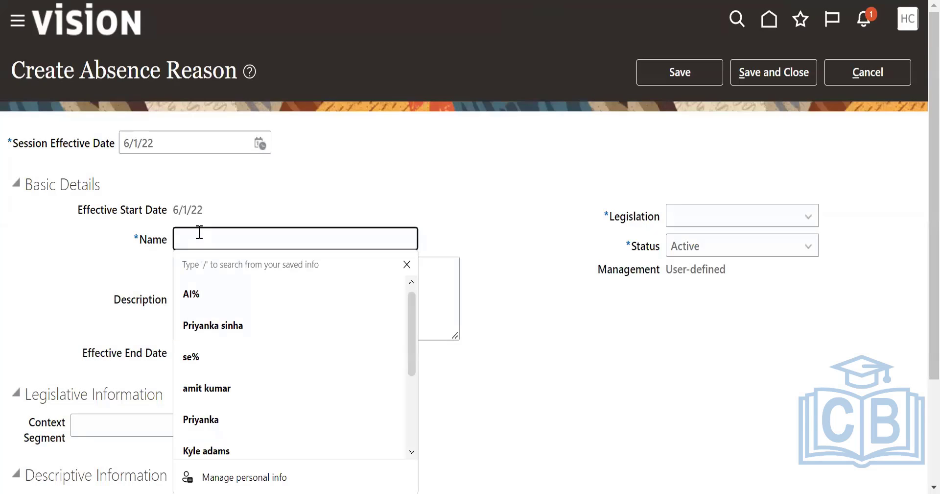
pyautogui.click(199, 233)
pyautogui.write('US_')
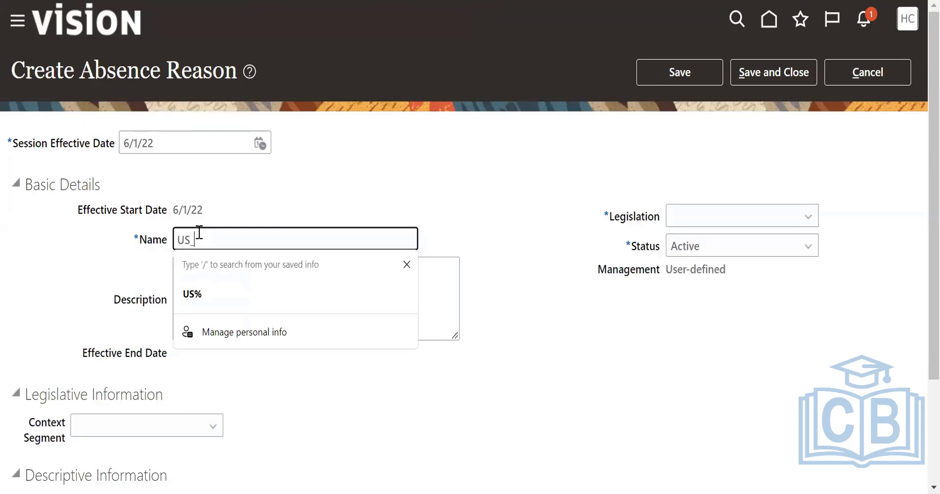
pyautogui.write('Absen')
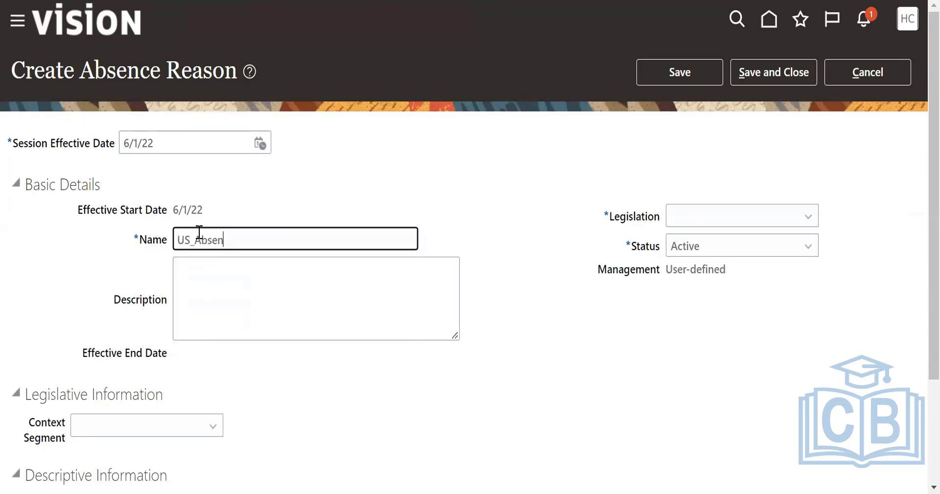
pyautogui.write('ce rea')
pyautogui.write('osn')
pyautogui.press('BackSpace')
pyautogui.press('BackSpace')
# Set the absence reason's legislation to United States, and save and close the record.
pyautogui.click(705, 219)
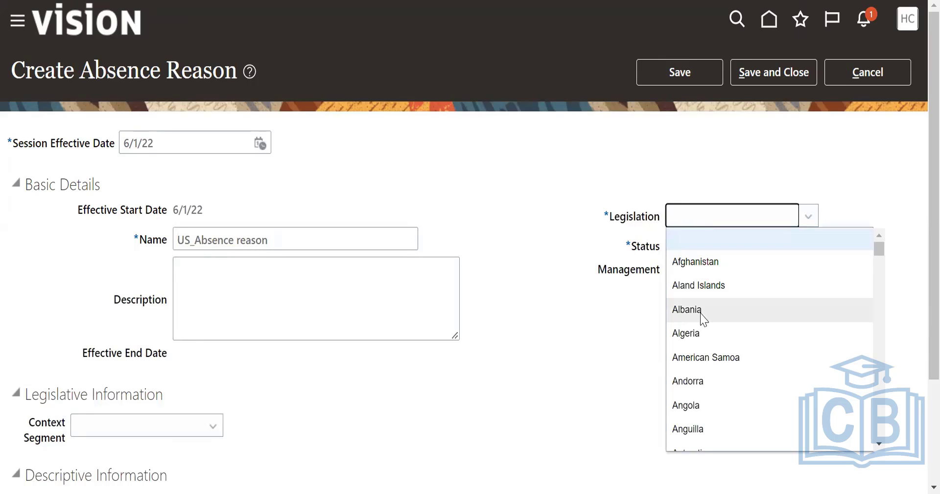
pyautogui.write('u')
pyautogui.scroll(-1, 730, 433)
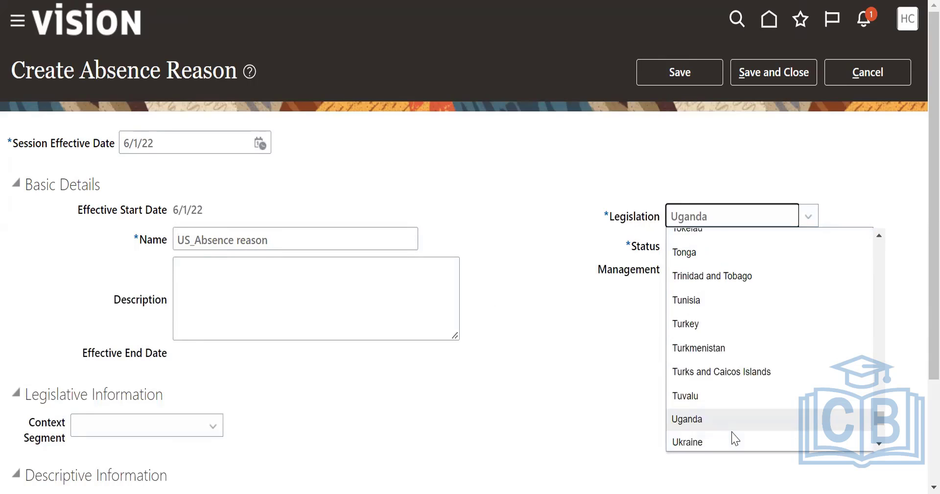
pyautogui.scroll(-1, 733, 441)
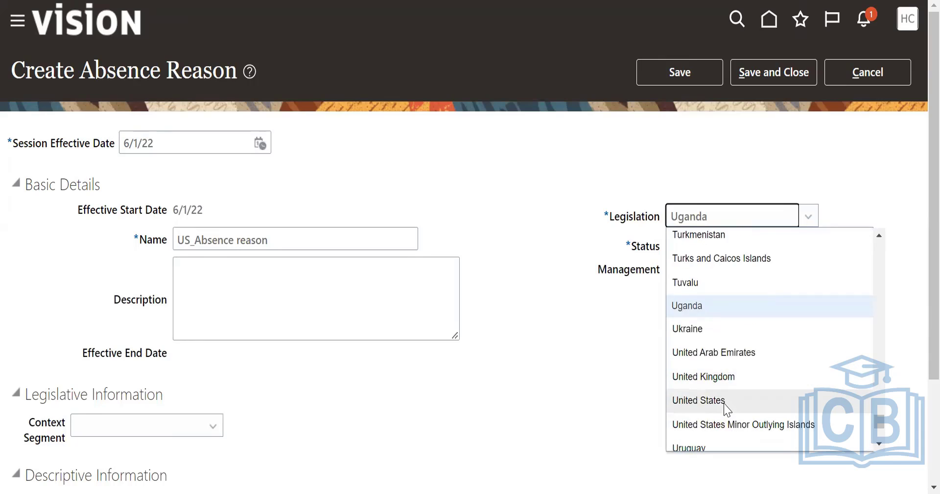
pyautogui.click(732, 397)
pyautogui.click(754, 73)
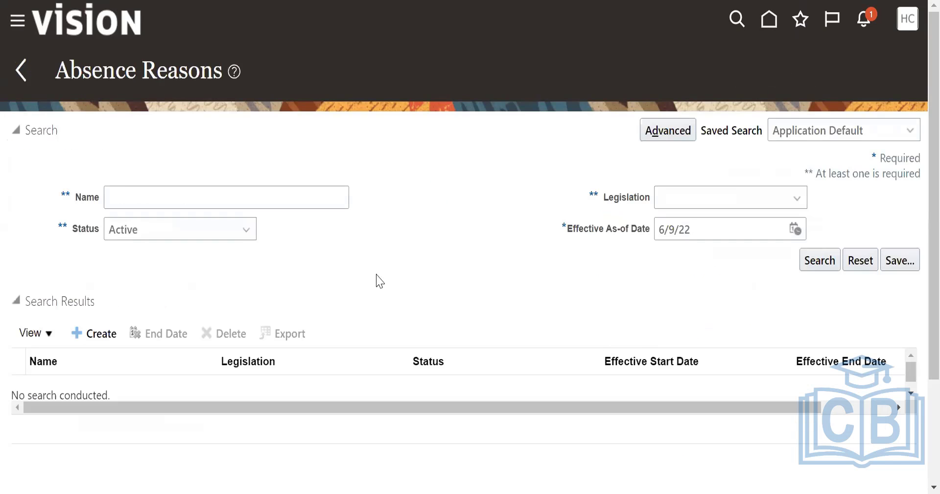
# Search the absence reasons for the name "US", review the details of US_Absence reason, and close the record.
pyautogui.click(233, 198)
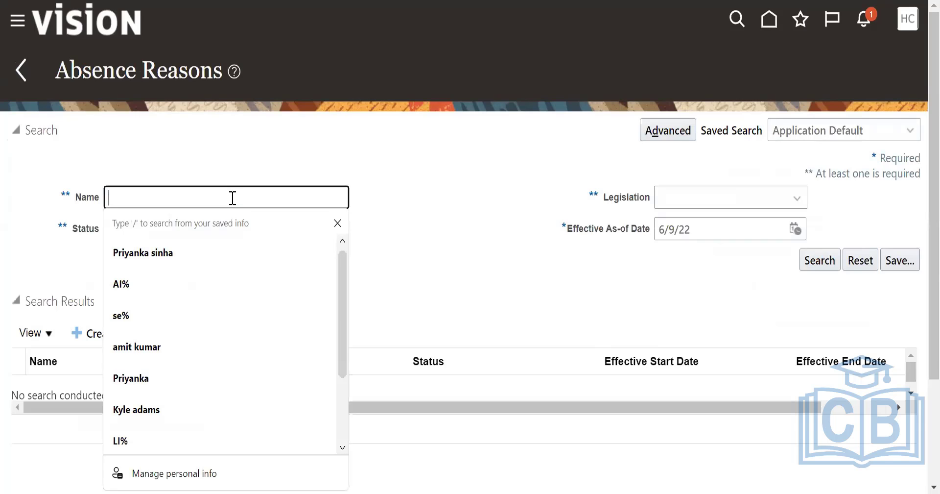
pyautogui.write('US')
pyautogui.click(819, 262)
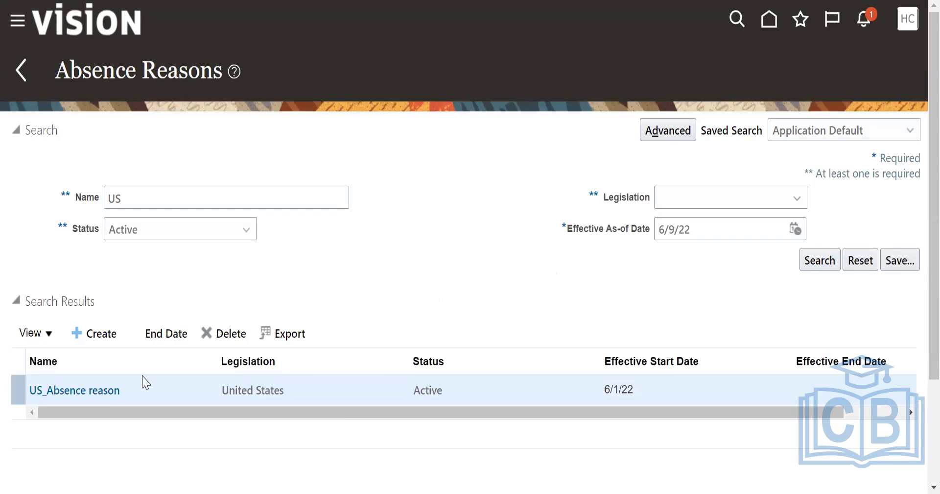
pyautogui.click(96, 390)
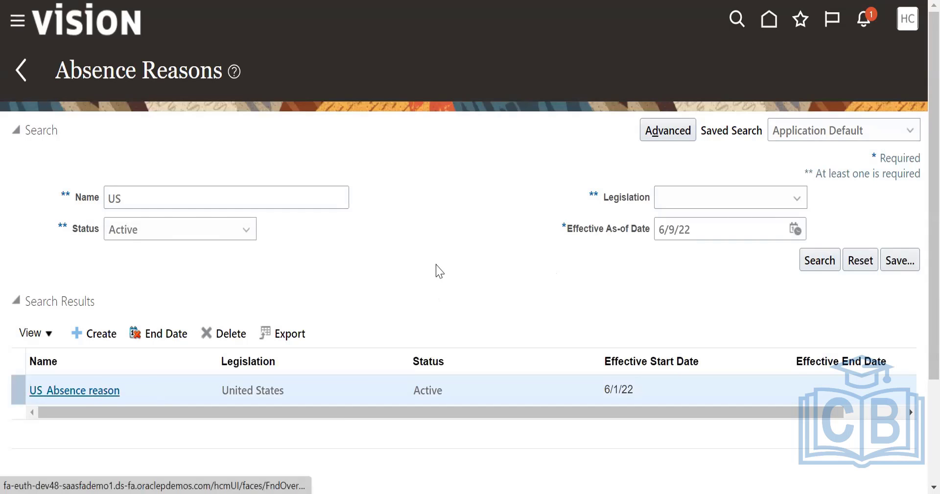
pyautogui.scroll(-2, 436, 265)
pyautogui.scroll(2, 774, 22)
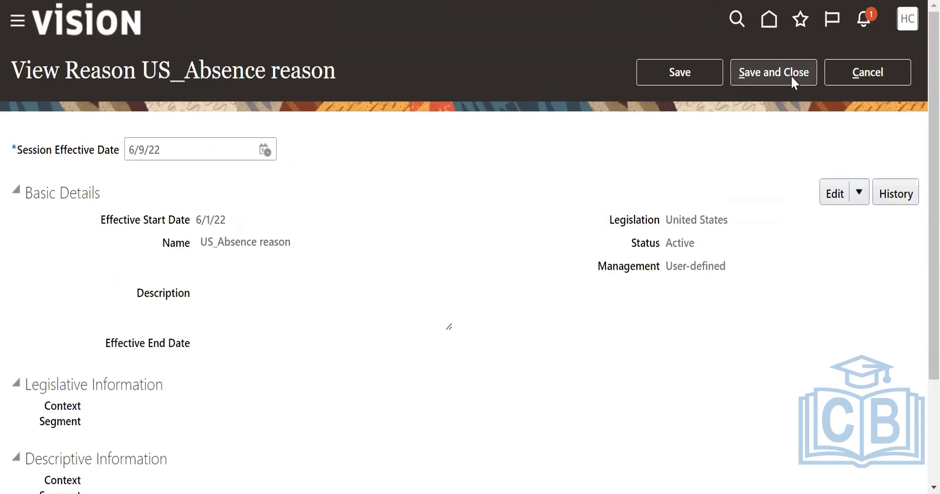
pyautogui.click(791, 77)
# Return to Absence Administration, open Absence Certifications and start creating a new absence certification.
pyautogui.click(17, 76)
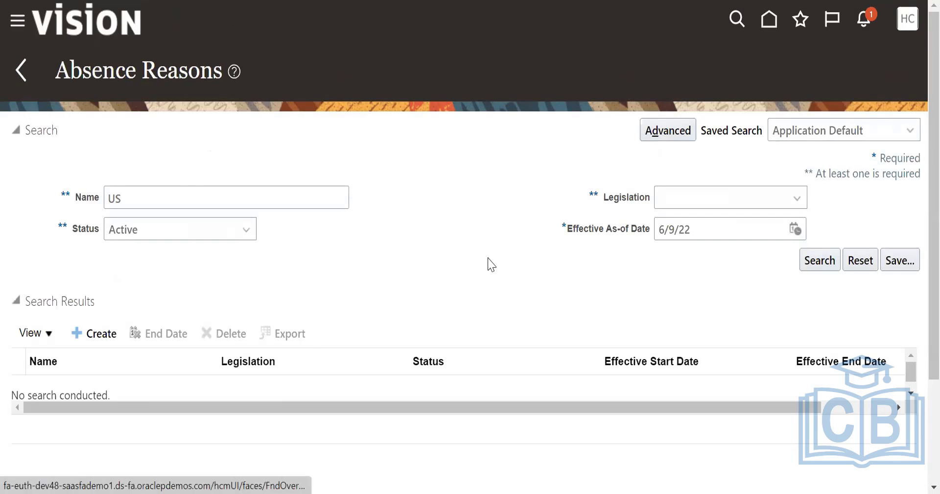
pyautogui.scroll(-2, 436, 362)
pyautogui.scroll(-6, 436, 363)
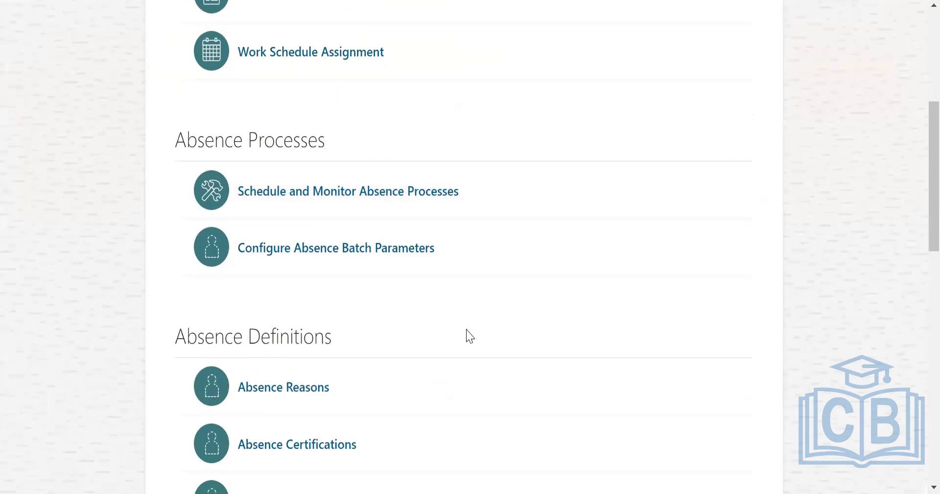
pyautogui.click(478, 218)
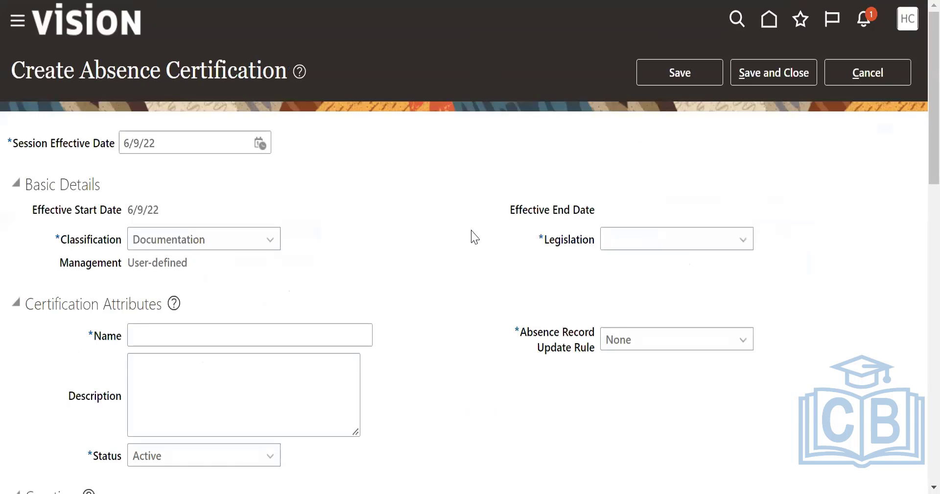
# Set the new absence certification's session effective date to 6/1/22 and accept the date change.
pyautogui.click(261, 149)
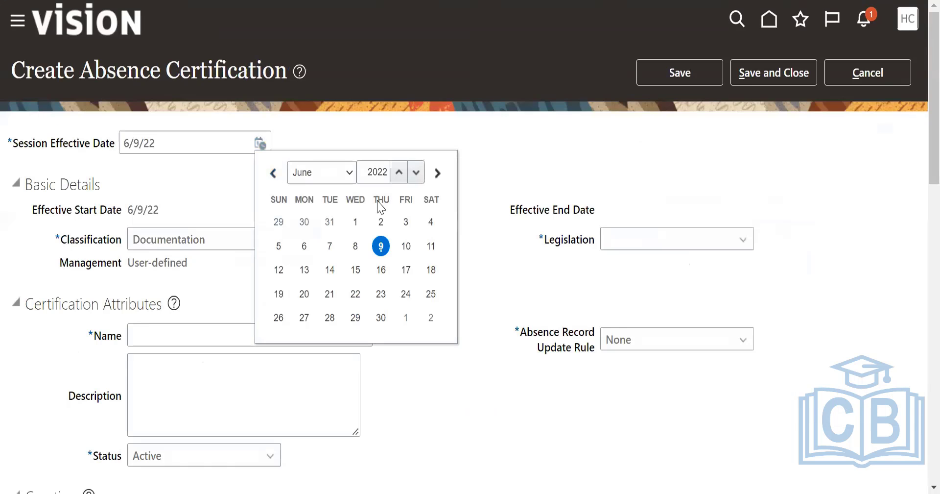
pyautogui.click(360, 226)
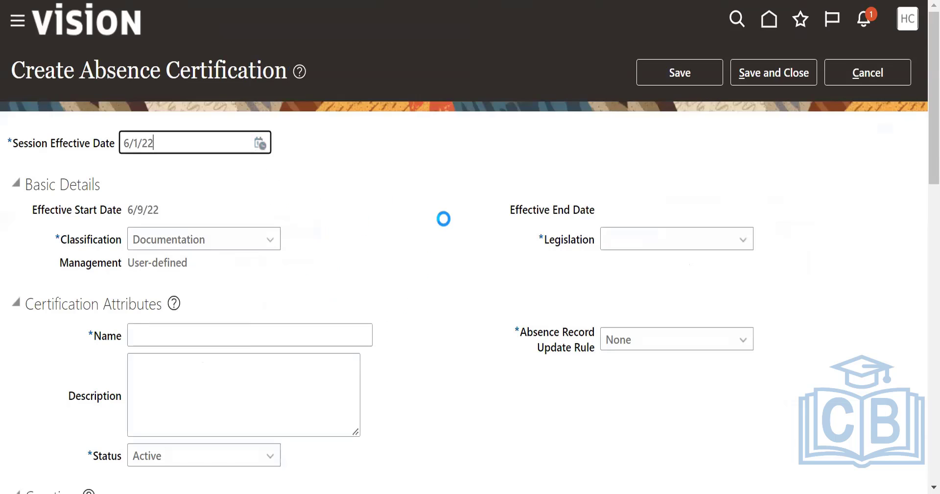
pyautogui.click(590, 273)
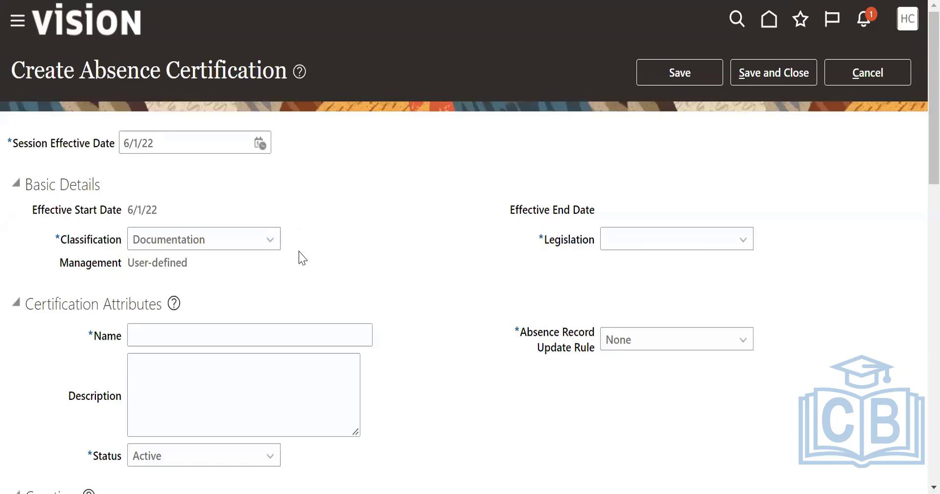
# Set the new absence certification's legislation to United States.
pyautogui.click(698, 240)
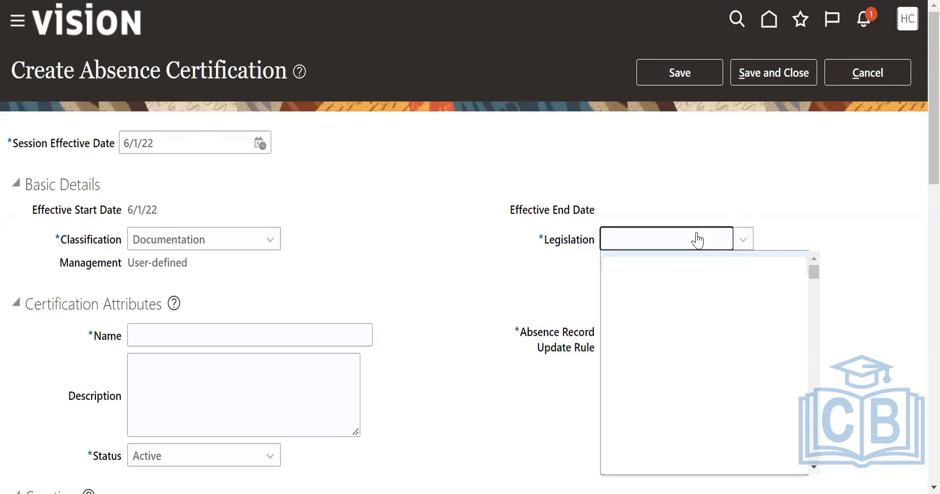
pyautogui.write('us')
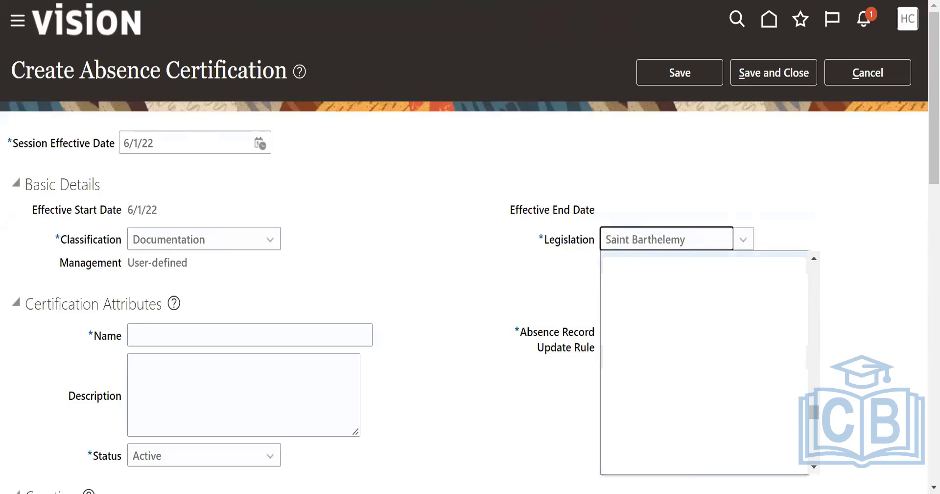
pyautogui.click(686, 238)
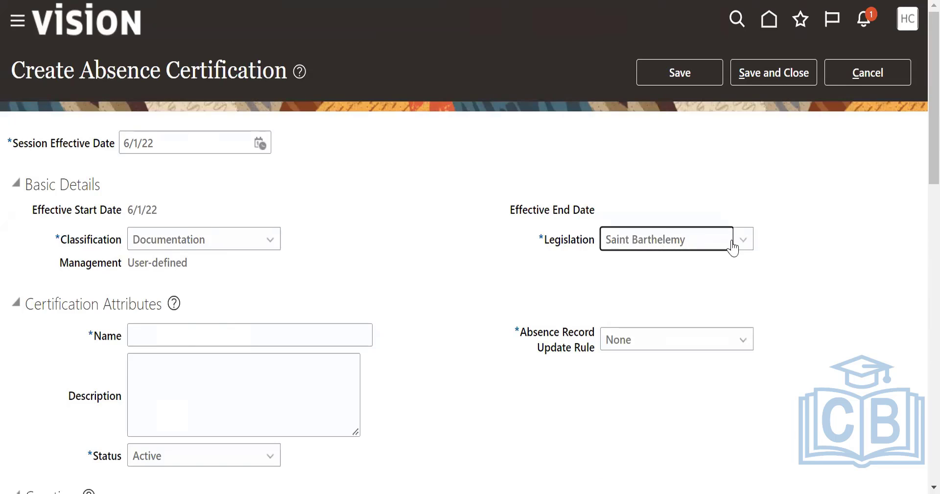
pyautogui.click(732, 245)
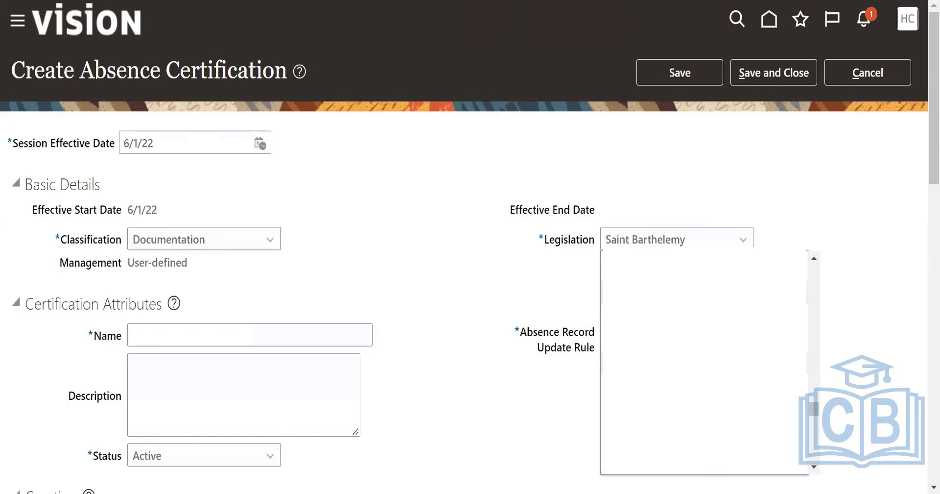
pyautogui.scroll(-3, 704, 363)
pyautogui.scroll(10, 704, 363)
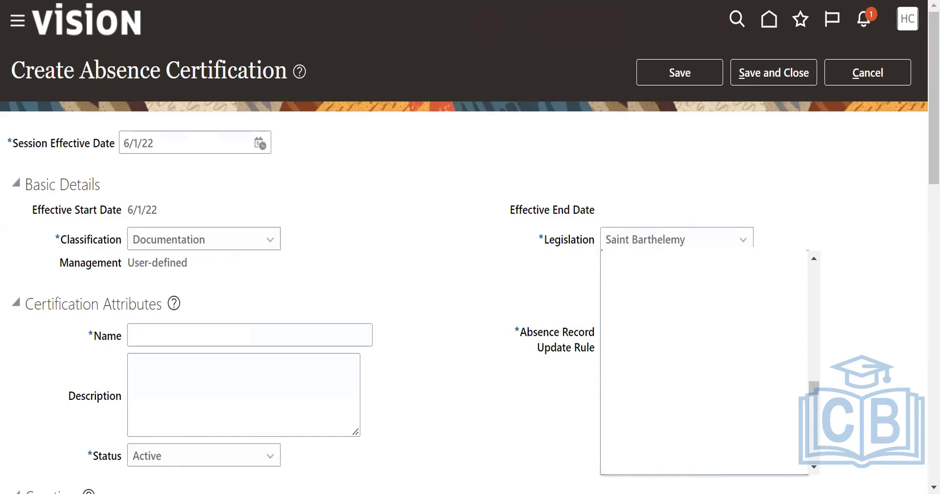
pyautogui.scroll(3, 704, 363)
pyautogui.scroll(-1, 704, 362)
pyautogui.scroll(-2, 704, 362)
pyautogui.scroll(-3, 704, 363)
pyautogui.scroll(-3, 704, 362)
pyautogui.scroll(-2, 704, 363)
pyautogui.scroll(-3, 704, 362)
pyautogui.scroll(-1, 704, 362)
pyautogui.scroll(-3, 704, 362)
pyautogui.scroll(-1, 704, 363)
pyautogui.scroll(-1, 704, 362)
pyautogui.click(676, 345)
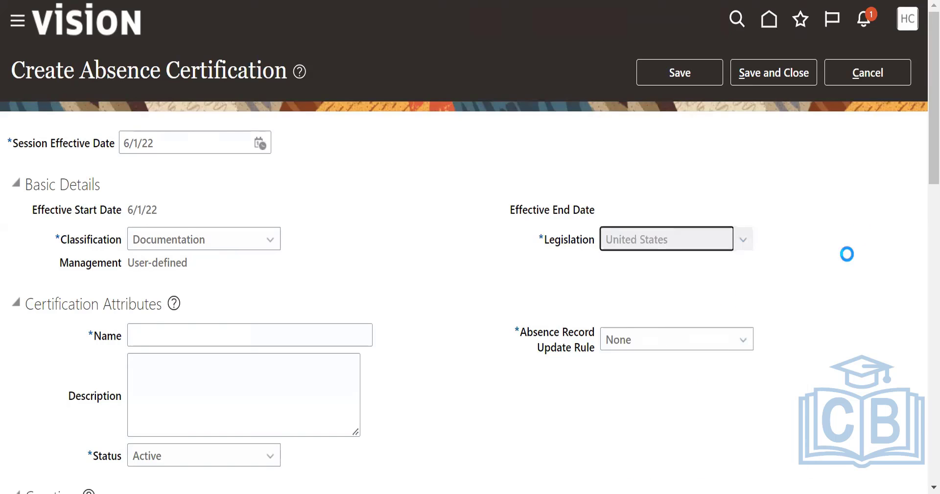
# Name the absence certification "US_Doctors certificate".
pyautogui.click(218, 336)
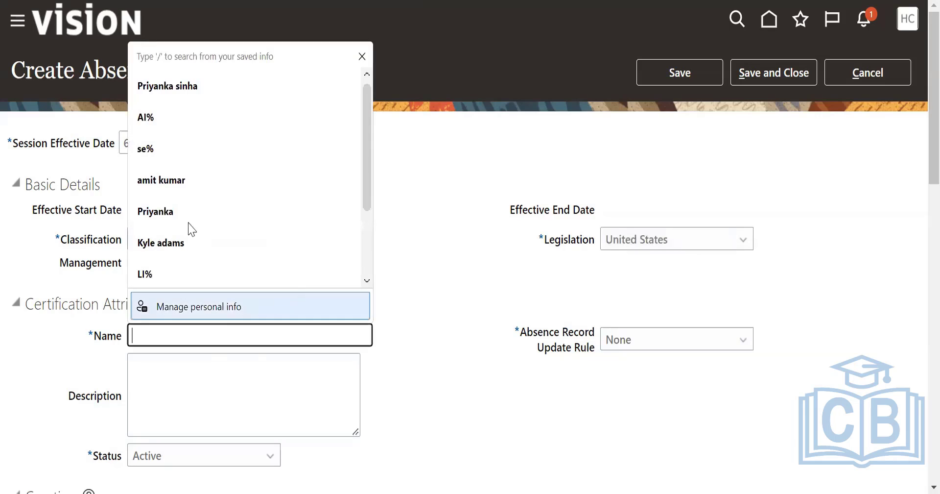
pyautogui.click(602, 311)
pyautogui.click(207, 334)
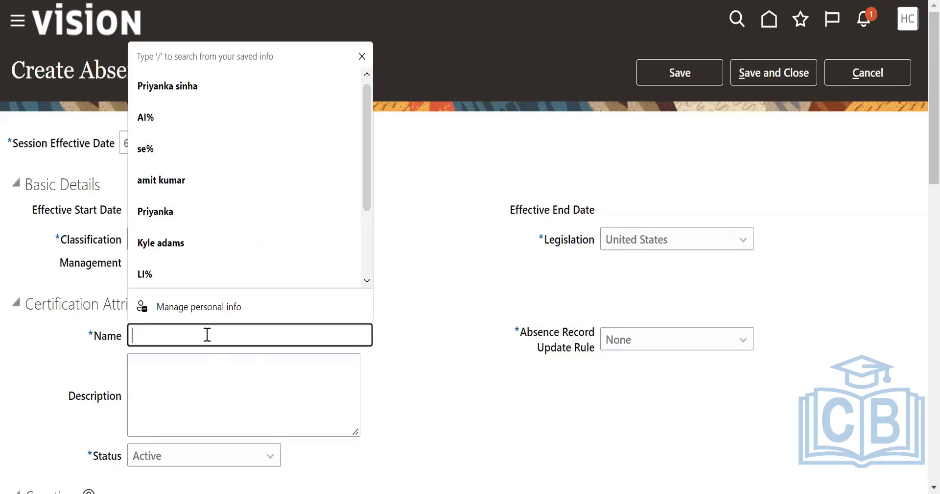
pyautogui.write('US ')
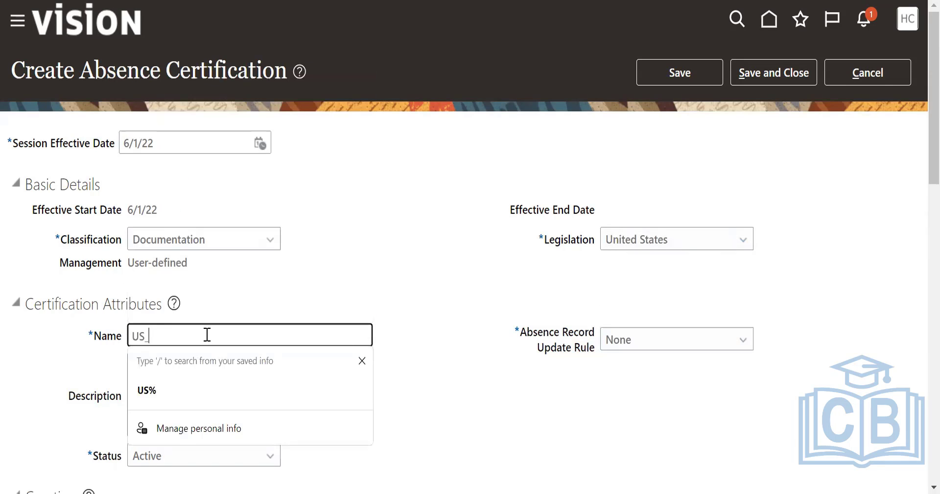
pyautogui.write('Do')
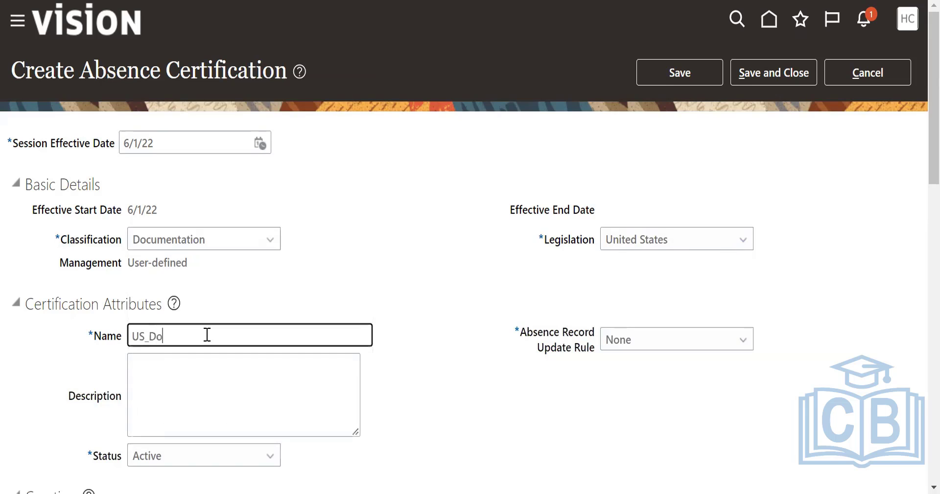
pyautogui.write('ctors certificate')
# Set the certification's Absence Record Update Rule to "Update late notice waiver status".
pyautogui.scroll(-2, 453, 252)
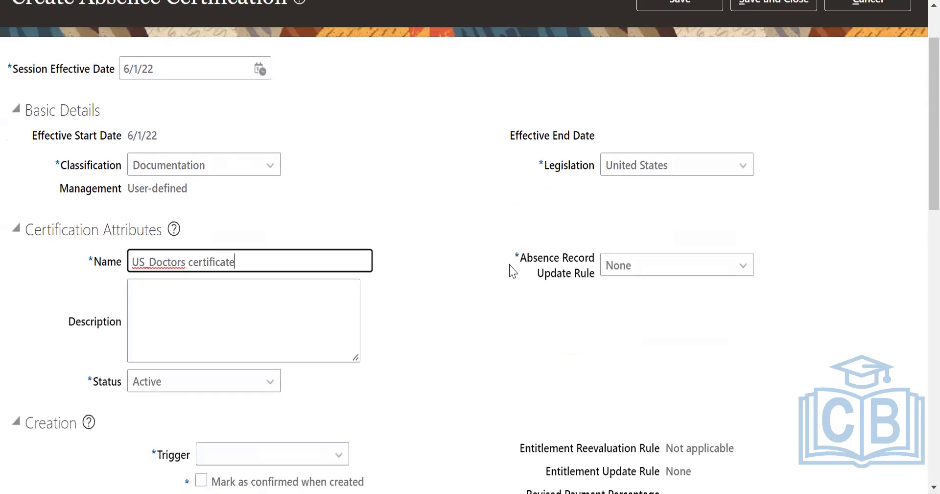
pyautogui.scroll(-4, 460, 285)
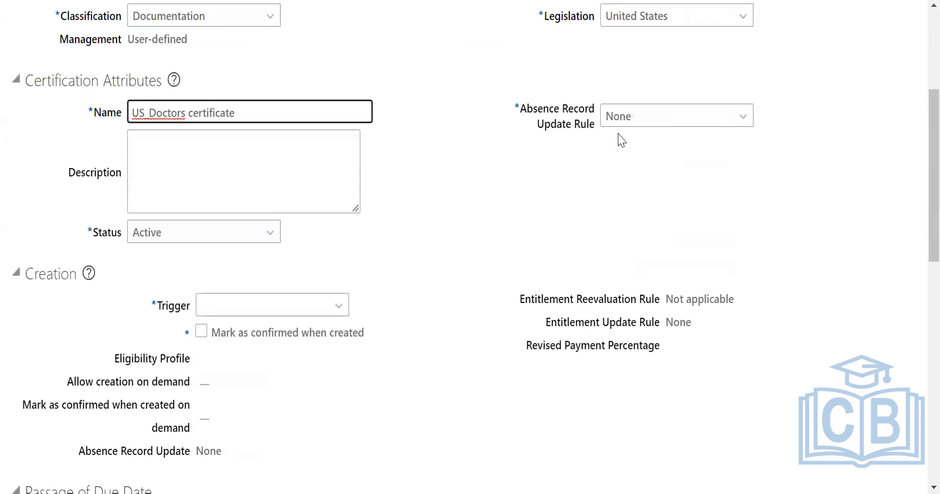
pyautogui.click(638, 118)
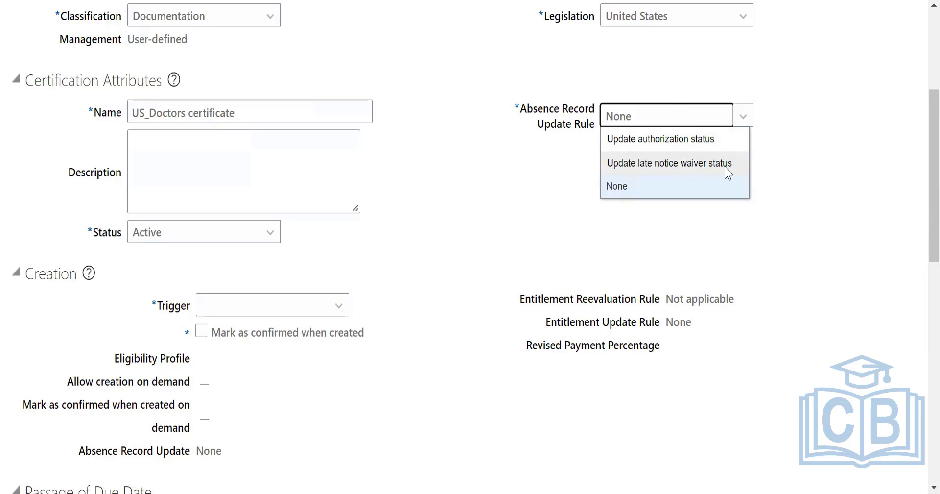
pyautogui.click(678, 162)
# Set the trigger in the Creation section to On demand.
pyautogui.scroll(-3, 416, 285)
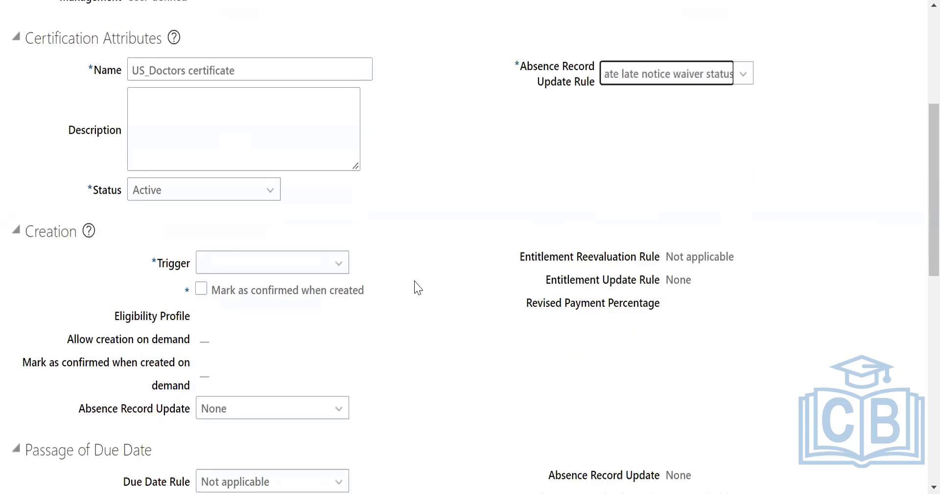
pyautogui.click(327, 231)
pyautogui.click(247, 277)
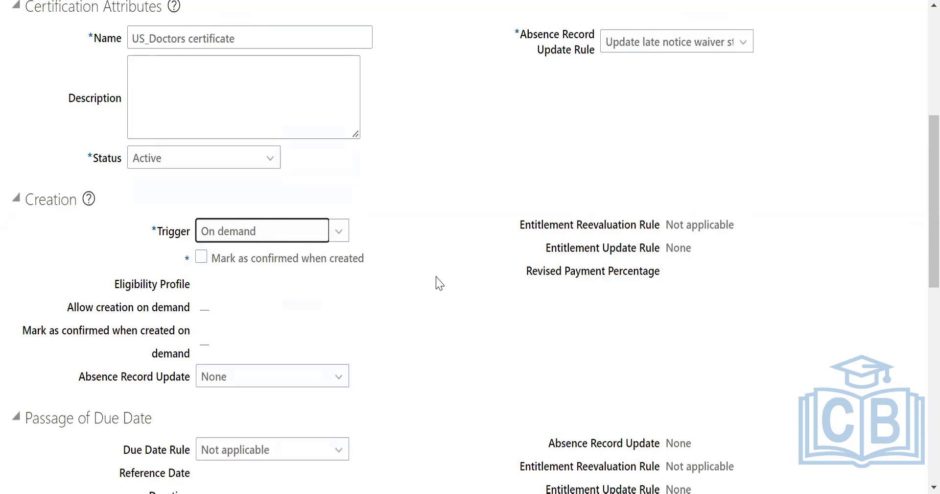
# Try the On absence submit trigger for the certification's creation, and restore On demand.
pyautogui.click(338, 232)
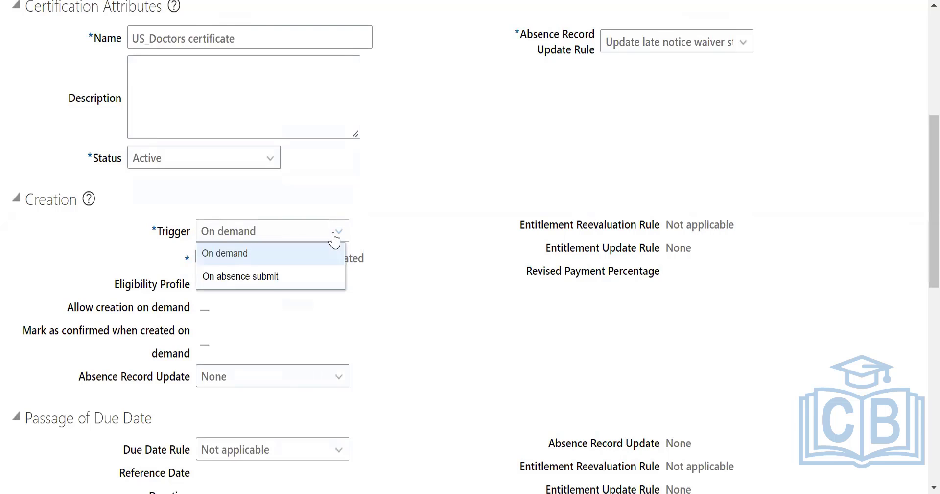
pyautogui.click(269, 278)
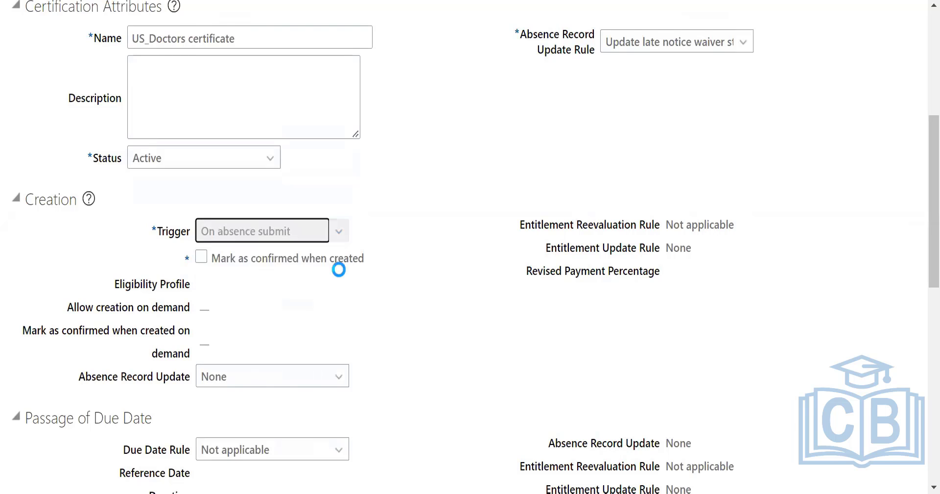
pyautogui.click(256, 233)
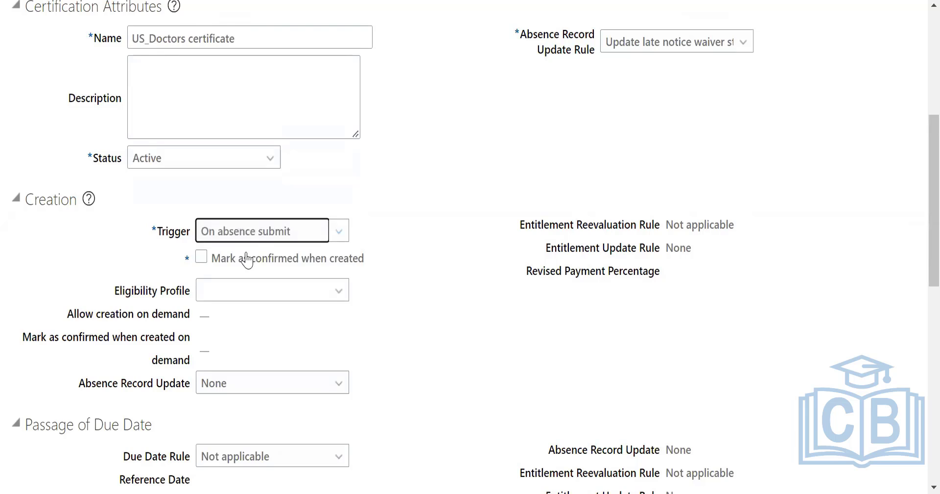
pyautogui.click(247, 255)
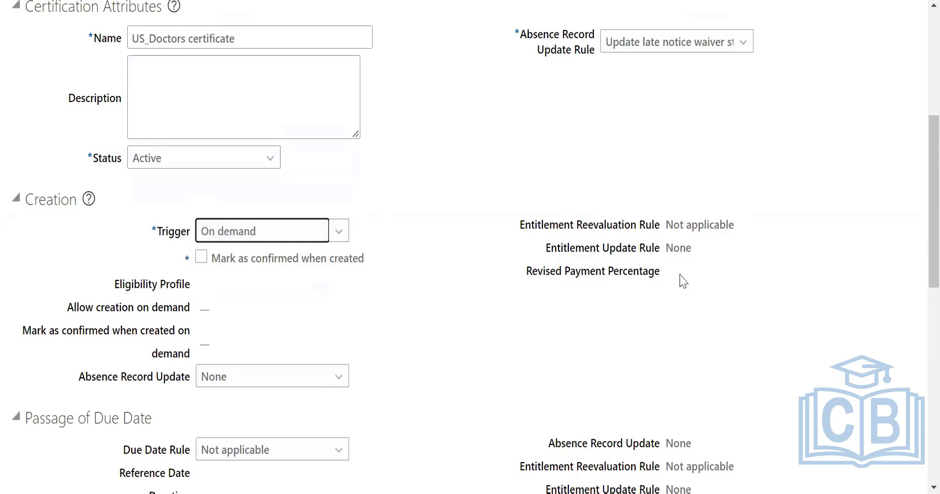
# Review the certification's attributes and creation settings, including the available options for Absence Record Update and Due Date Rule.
pyautogui.scroll(3, 675, 254)
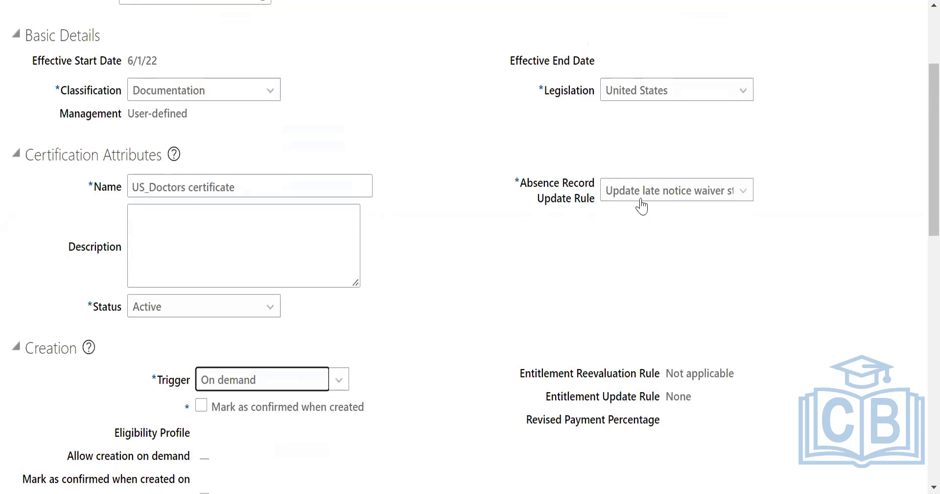
pyautogui.scroll(-3, 685, 267)
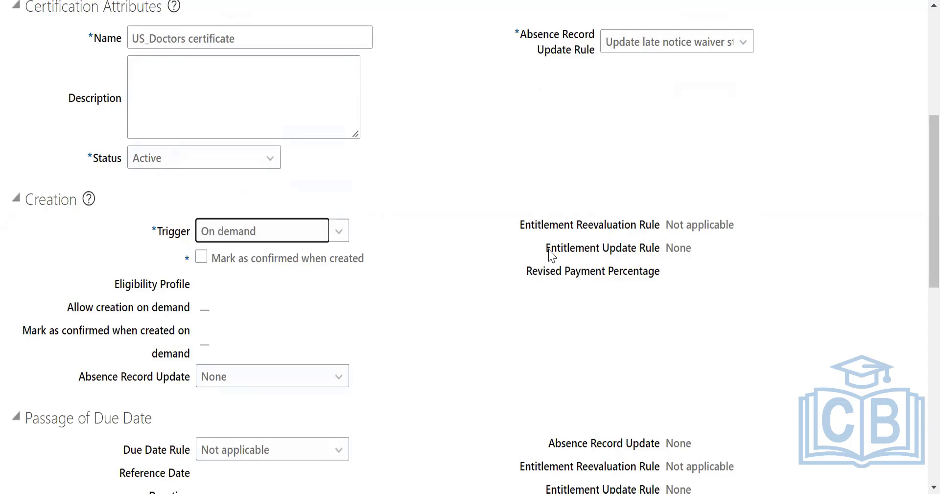
pyautogui.scroll(6, 552, 254)
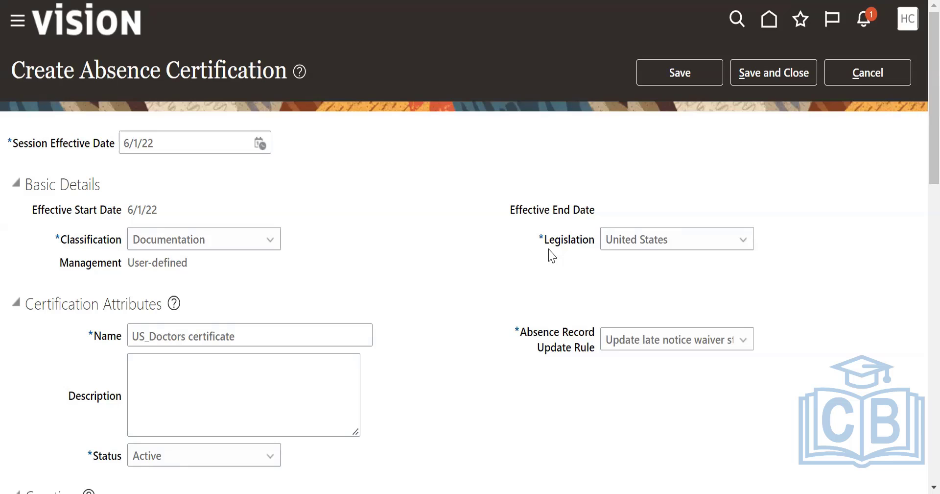
pyautogui.scroll(-5, 552, 255)
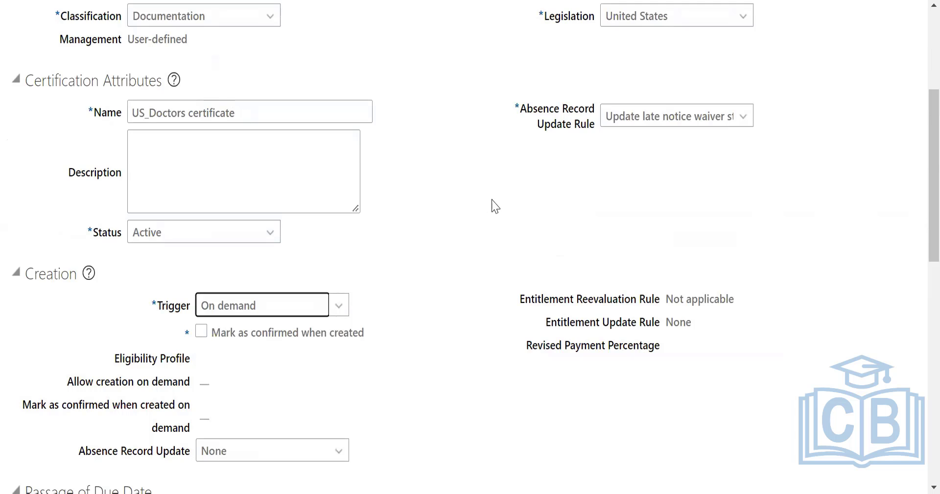
pyautogui.scroll(-2, 527, 193)
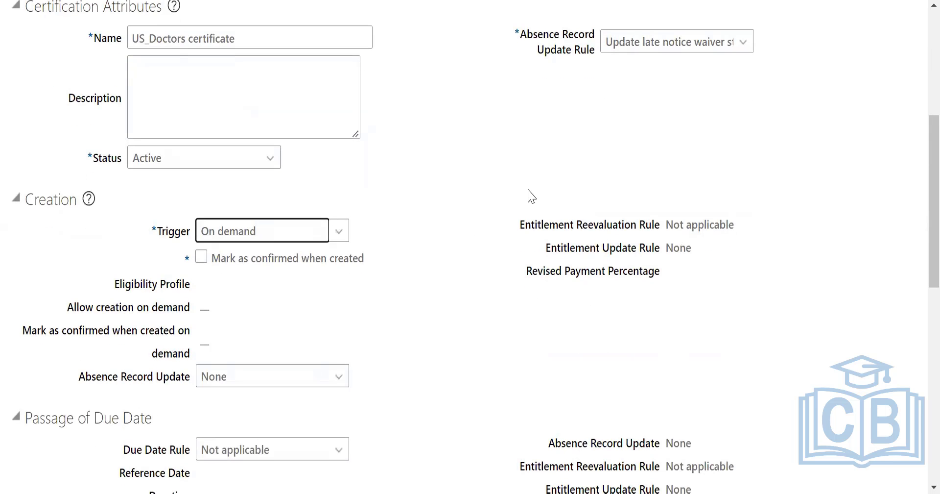
pyautogui.scroll(-5, 531, 196)
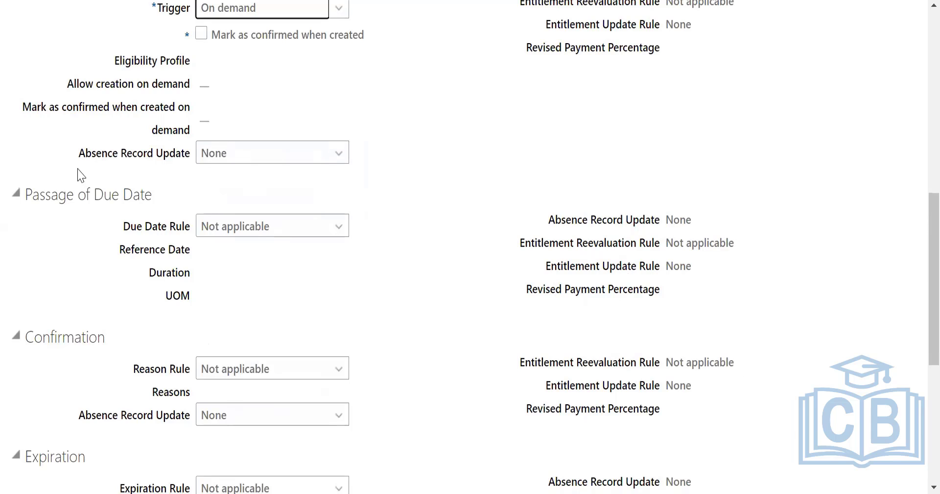
pyautogui.click(272, 156)
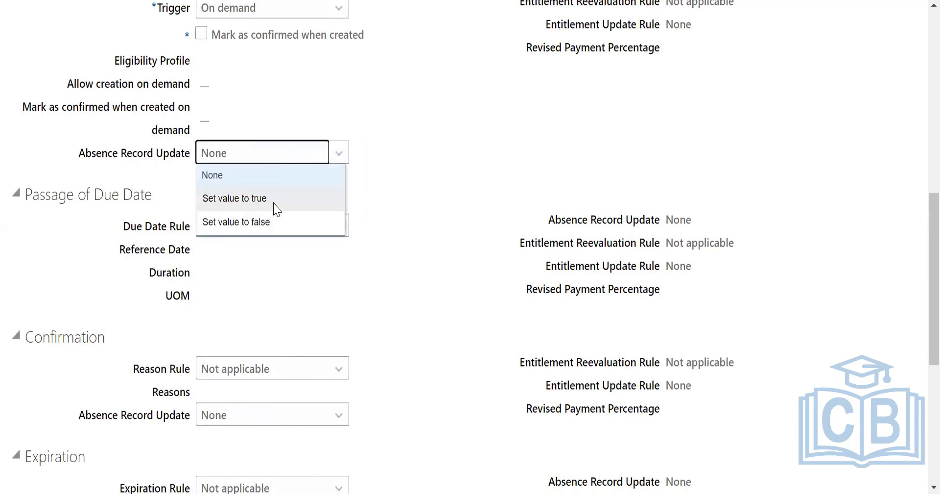
pyautogui.click(465, 215)
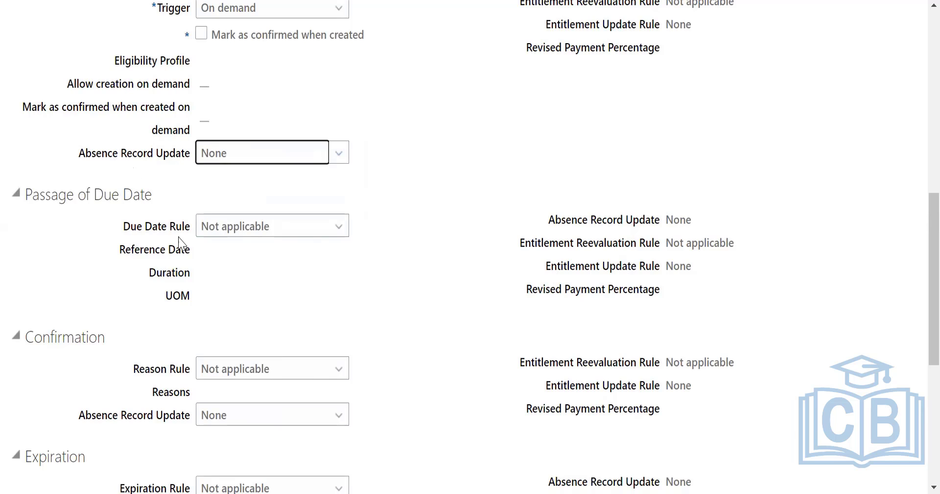
pyautogui.click(246, 234)
pyautogui.click(469, 237)
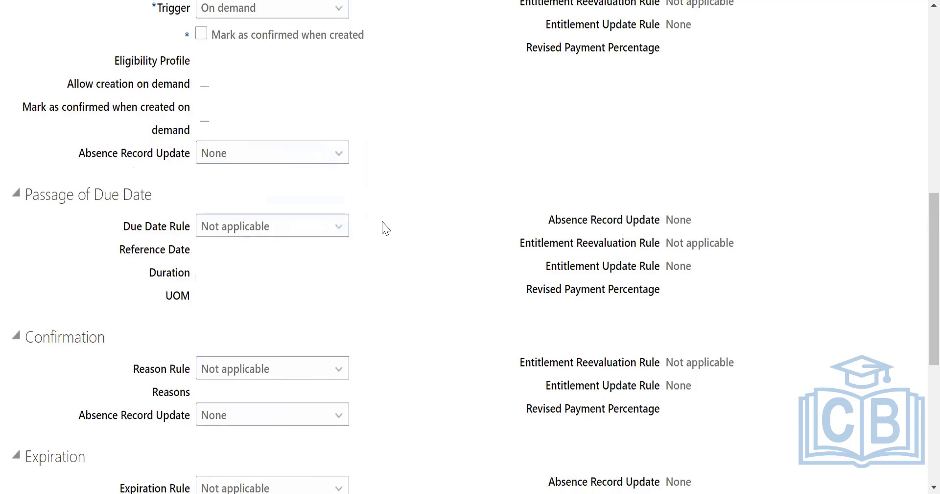
# Examine the Absence Record Update options in the Creation section again and review the certification's basic details.
pyautogui.click(235, 158)
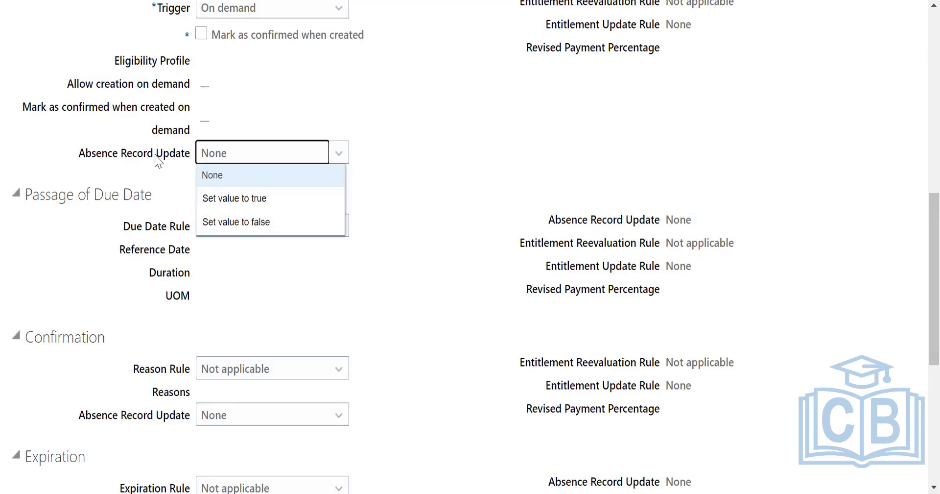
pyautogui.scroll(3, 460, 126)
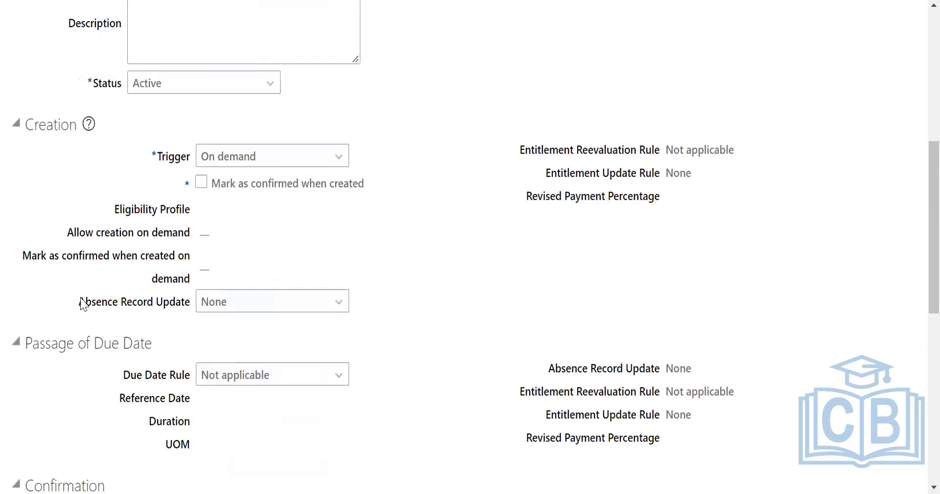
pyautogui.moveTo(93, 308); pyautogui.dragTo(163, 309)
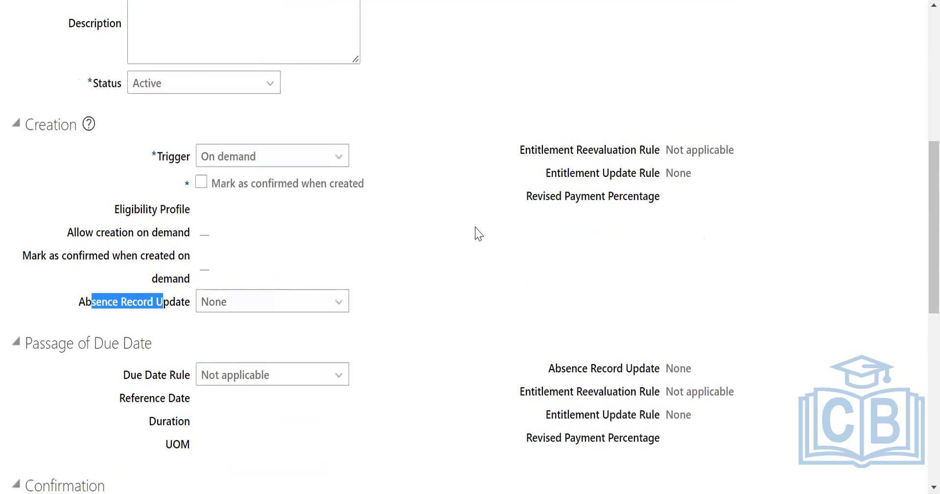
pyautogui.scroll(1, 445, 288)
pyautogui.scroll(7, 448, 288)
pyautogui.moveTo(117, 72); pyautogui.dragTo(300, 72)
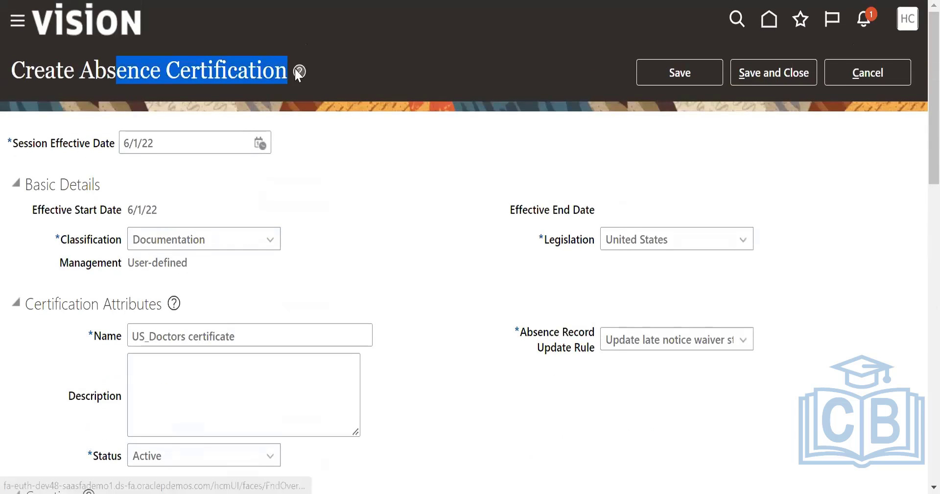
pyautogui.moveTo(431, 203); pyautogui.dragTo(453, 277)
# Check the Due Date Rule options under Passage of Due Date against the certification's attributes.
pyautogui.scroll(-10, 456, 275)
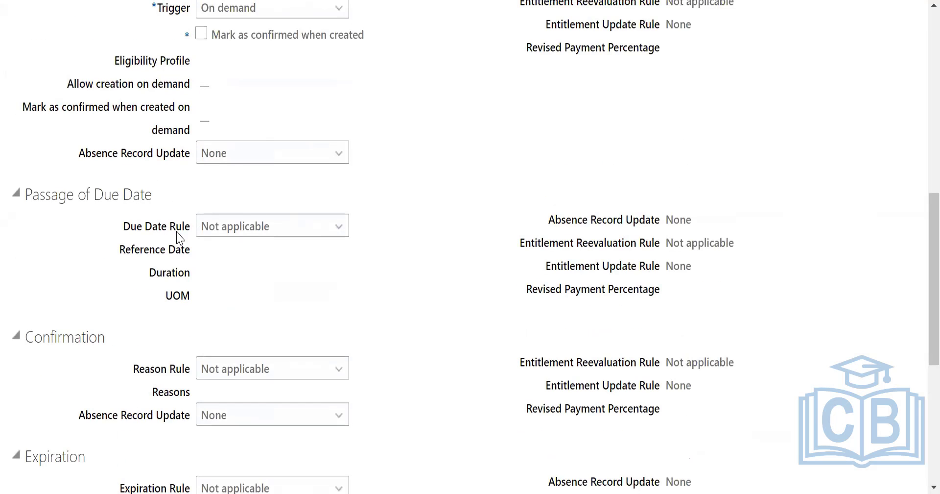
pyautogui.click(294, 238)
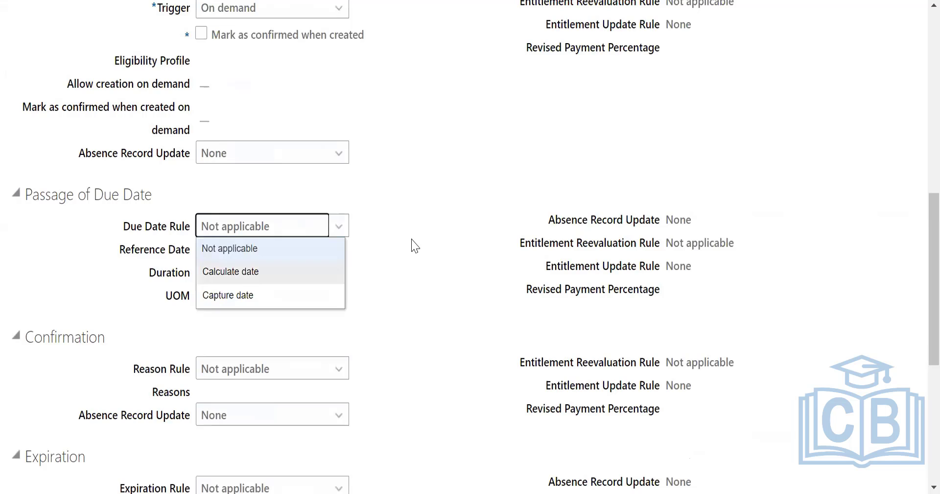
pyautogui.scroll(6, 415, 245)
pyautogui.scroll(3, 415, 245)
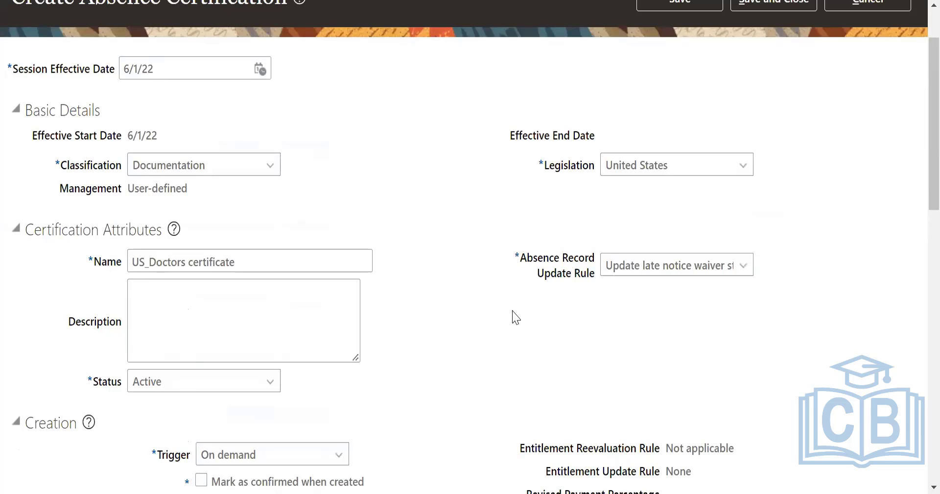
pyautogui.scroll(-8, 515, 317)
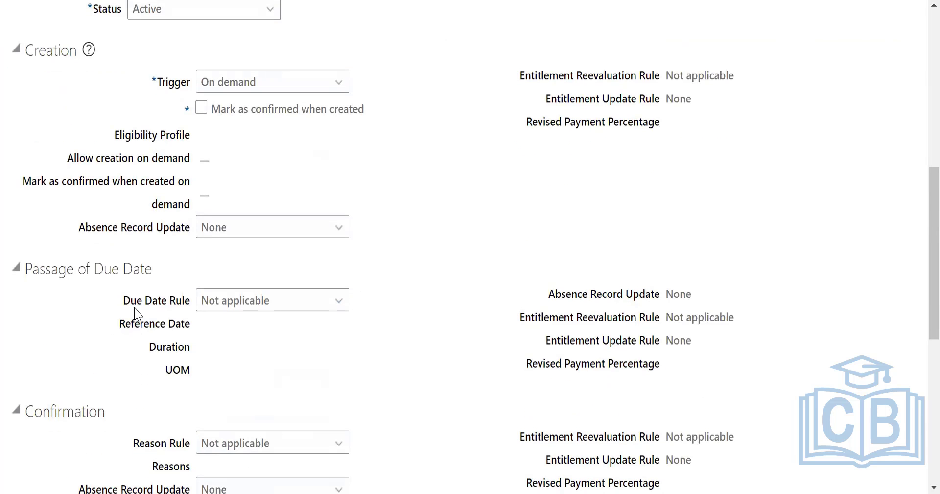
# Set the Due Date Rule under Passage of Due Date to Calculate date, keeping Absence start date as the reference date.
pyautogui.moveTo(124, 300); pyautogui.dragTo(179, 302)
pyautogui.click(307, 310)
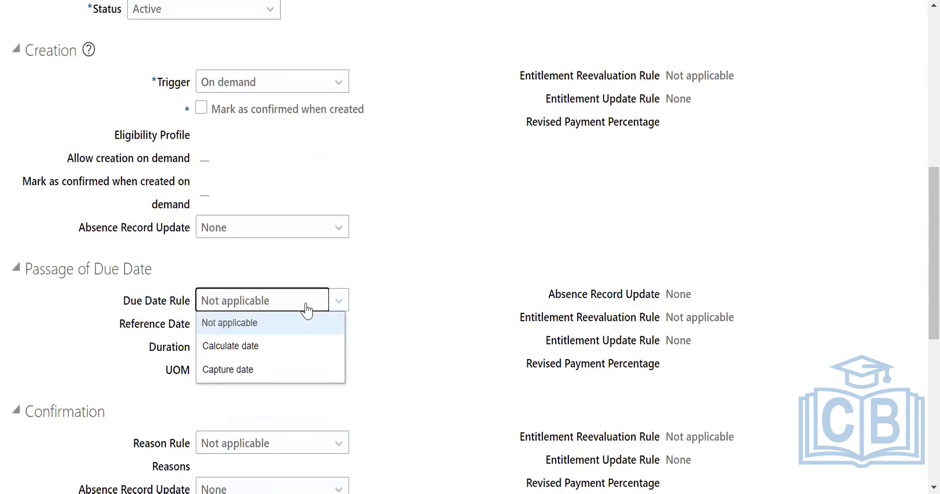
pyautogui.click(241, 345)
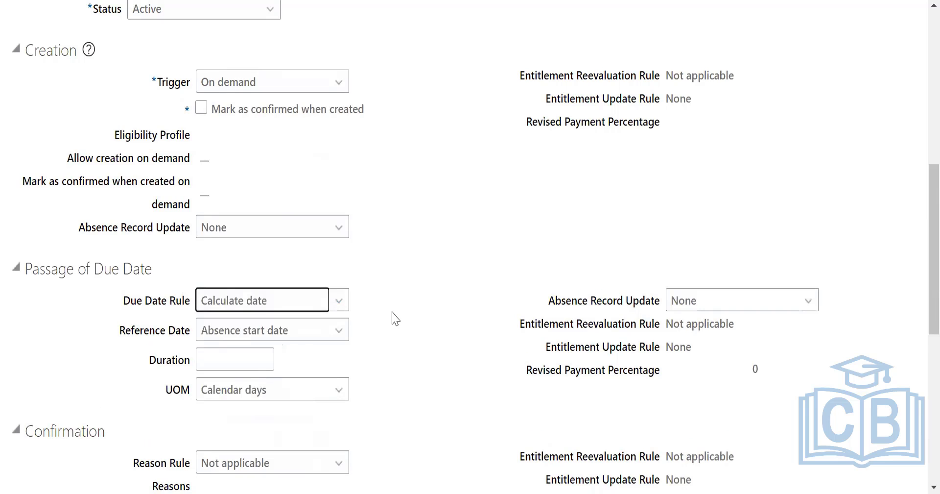
pyautogui.click(295, 337)
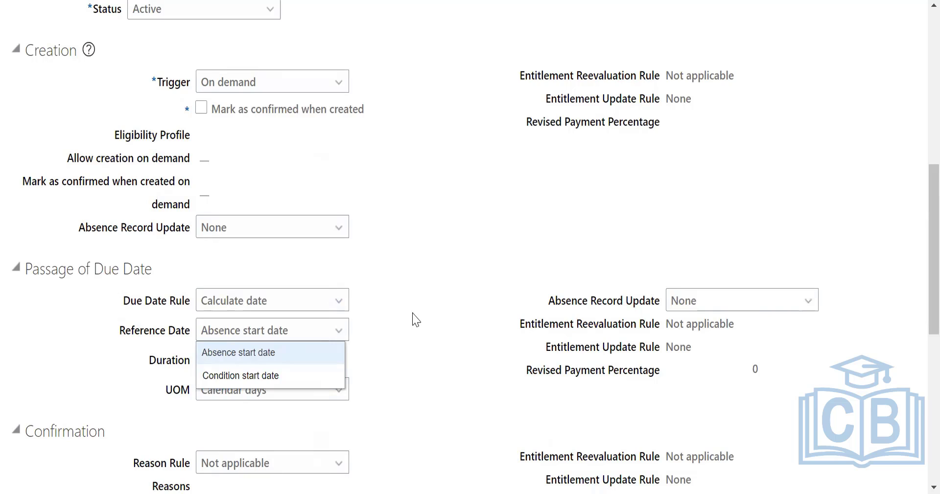
pyautogui.click(252, 339)
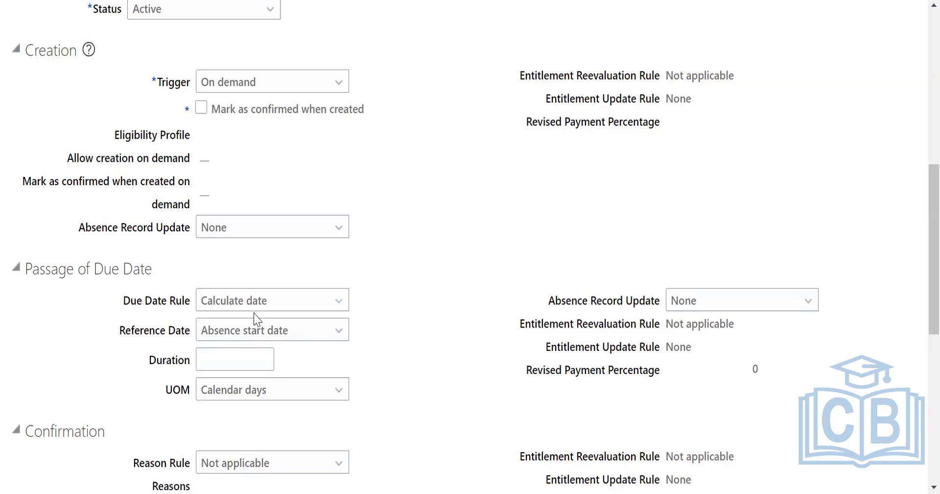
# Review the remaining certification sections and check the Reason Rule options under Void.
pyautogui.scroll(6, 207, 103)
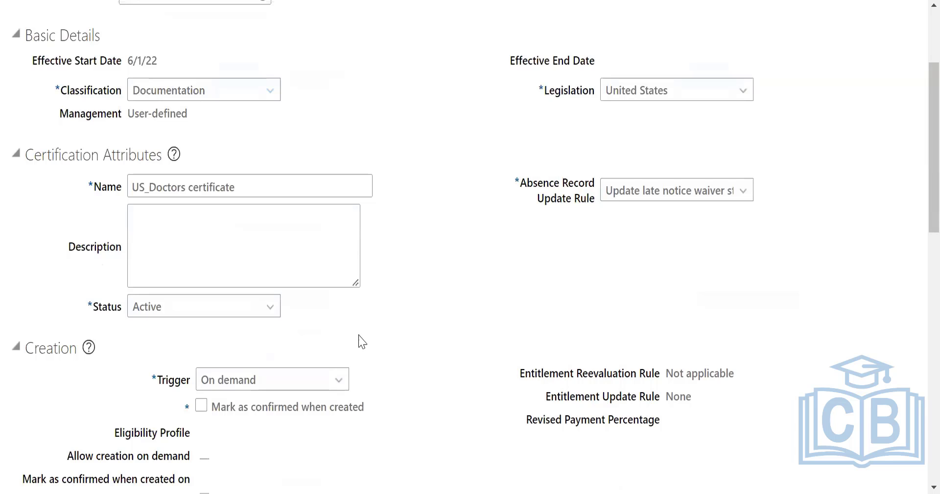
pyautogui.scroll(-12, 430, 336)
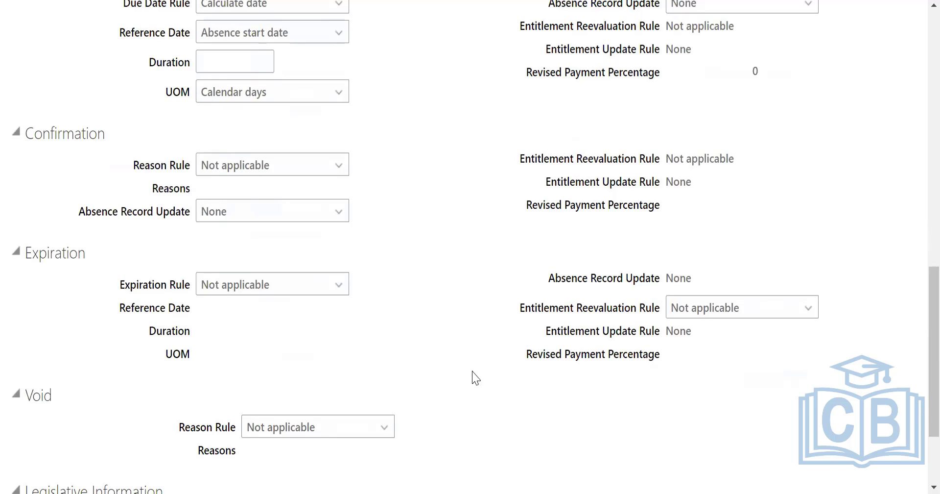
pyautogui.click(293, 426)
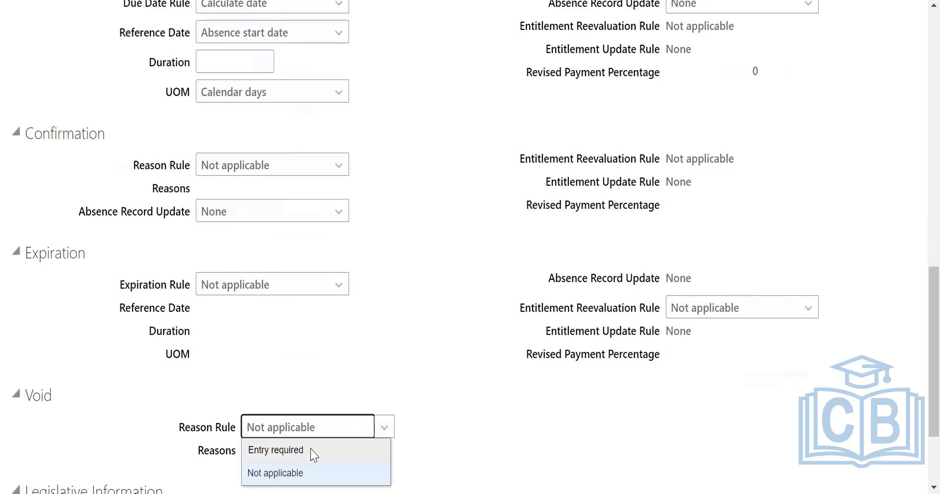
pyautogui.scroll(-3, 534, 365)
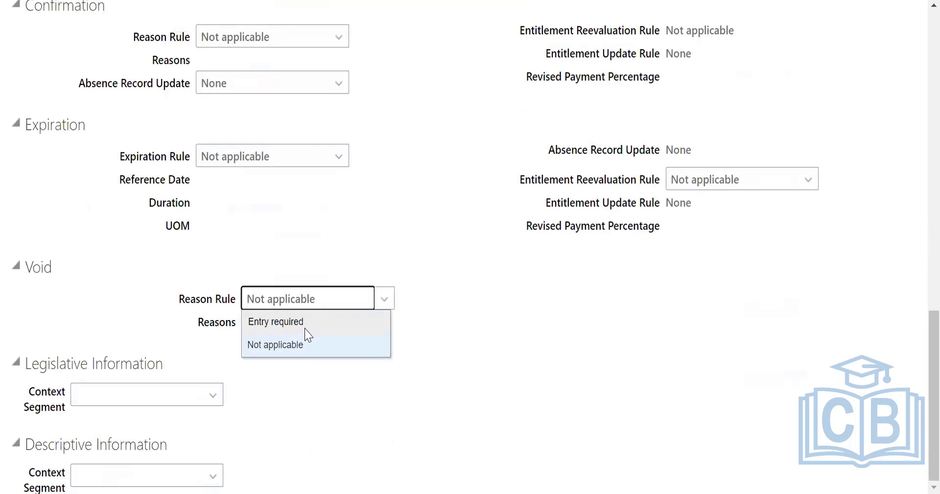
pyautogui.click(543, 312)
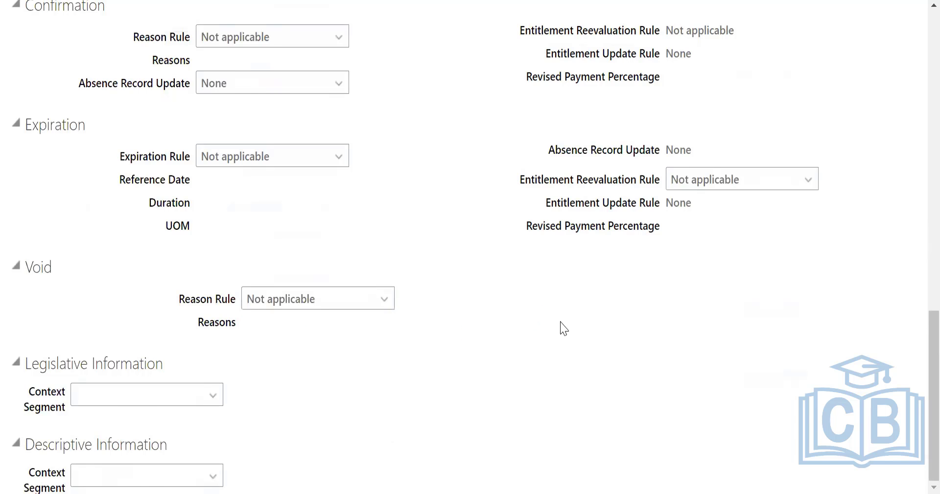
# Try to save and close the US_Doctors certificate certification.
pyautogui.scroll(1, 563, 327)
pyautogui.scroll(6, 594, 336)
pyautogui.scroll(9, 594, 332)
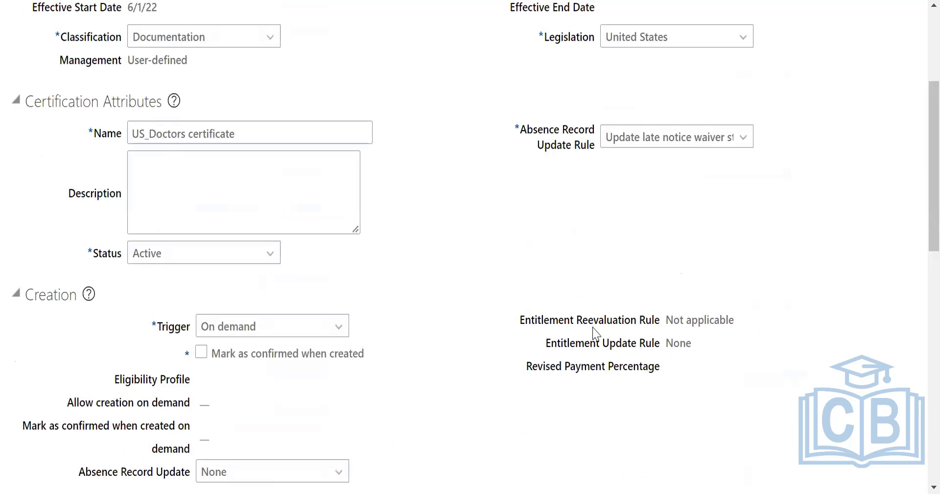
pyautogui.scroll(4, 749, 346)
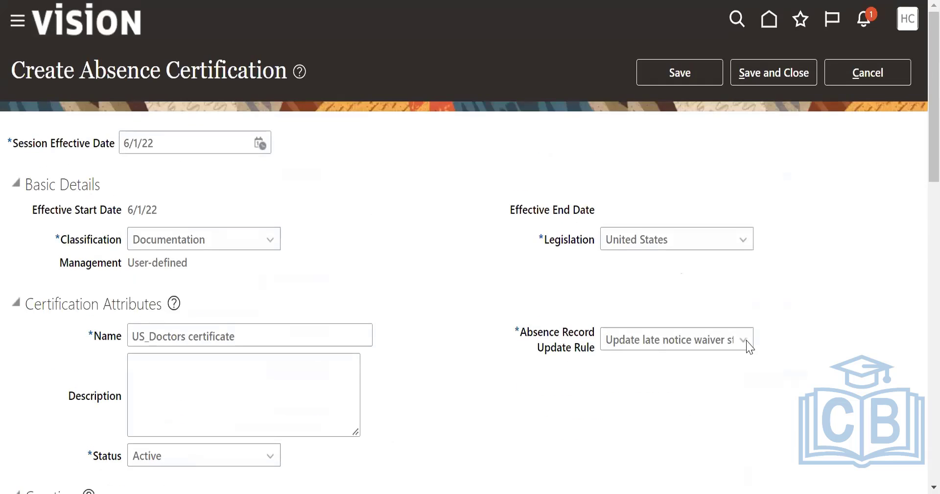
pyautogui.click(774, 72)
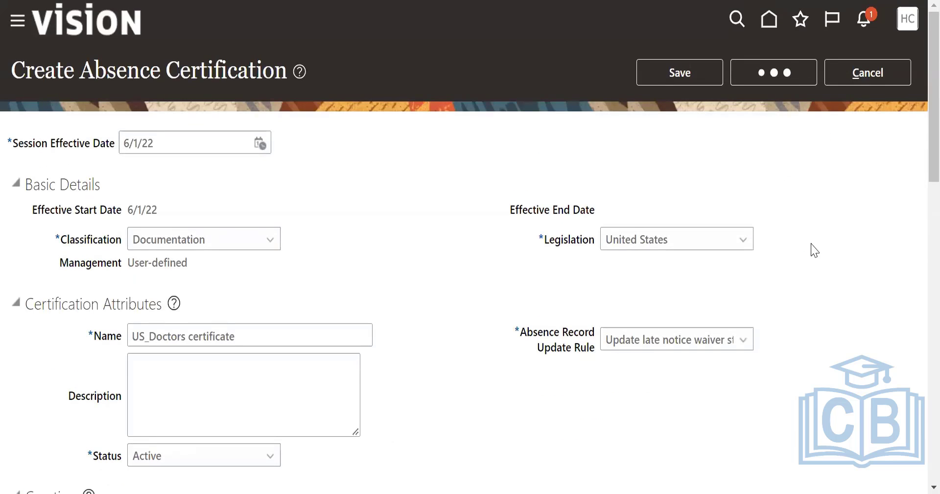
pyautogui.press('Return')
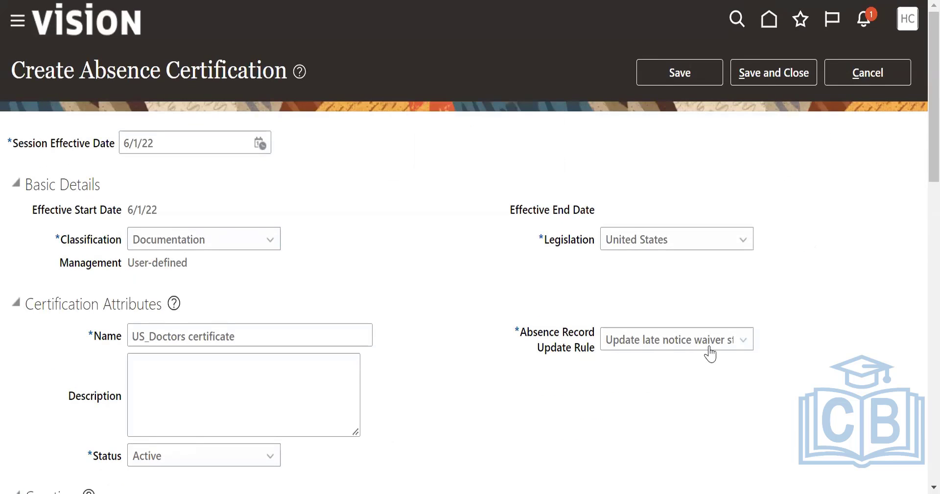
# Fill in the Duration under Passage of Due Date, and save and close the certification.
pyautogui.scroll(-15, 707, 350)
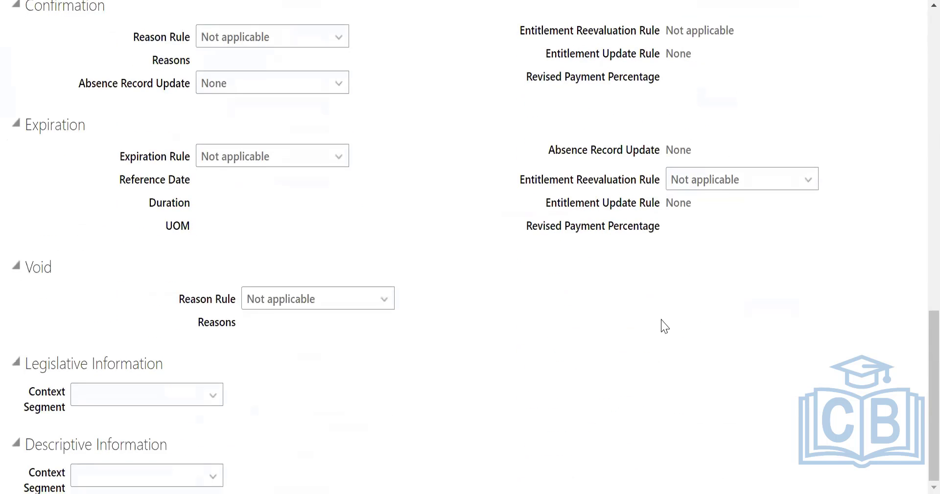
pyautogui.scroll(3, 664, 325)
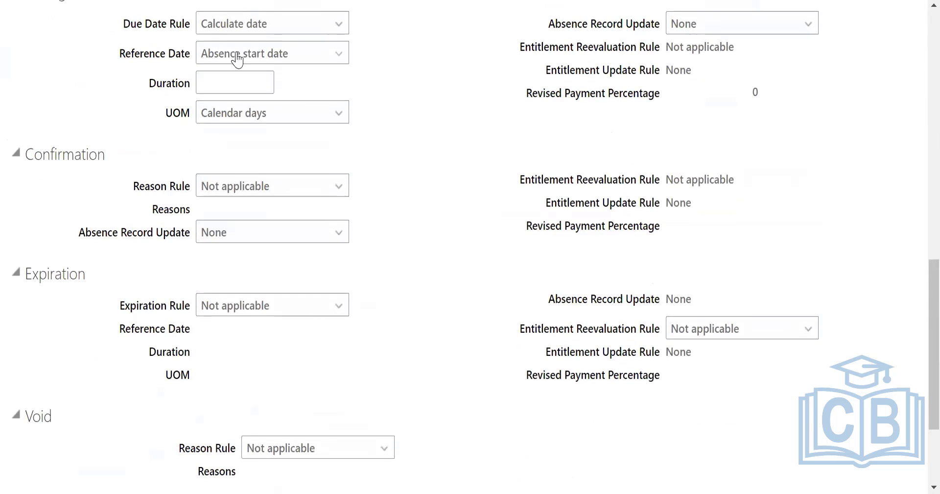
pyautogui.click(240, 80)
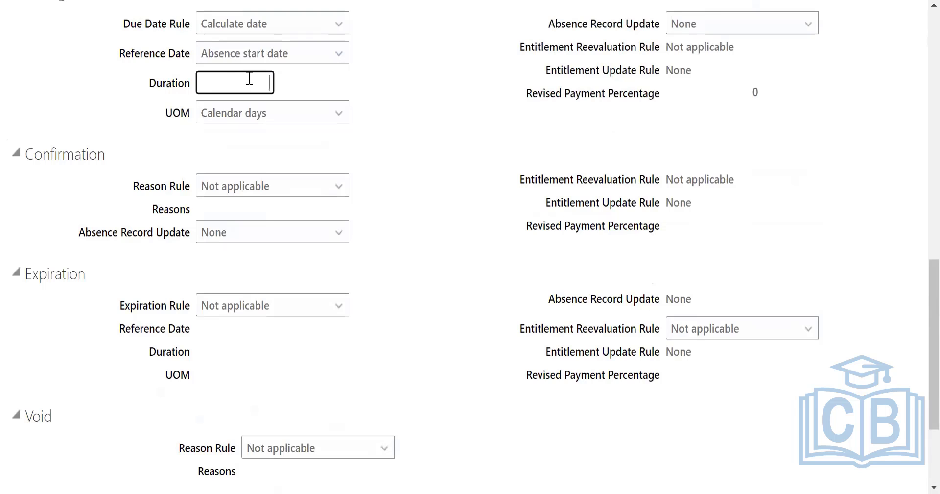
pyautogui.scroll(15, 915, 141)
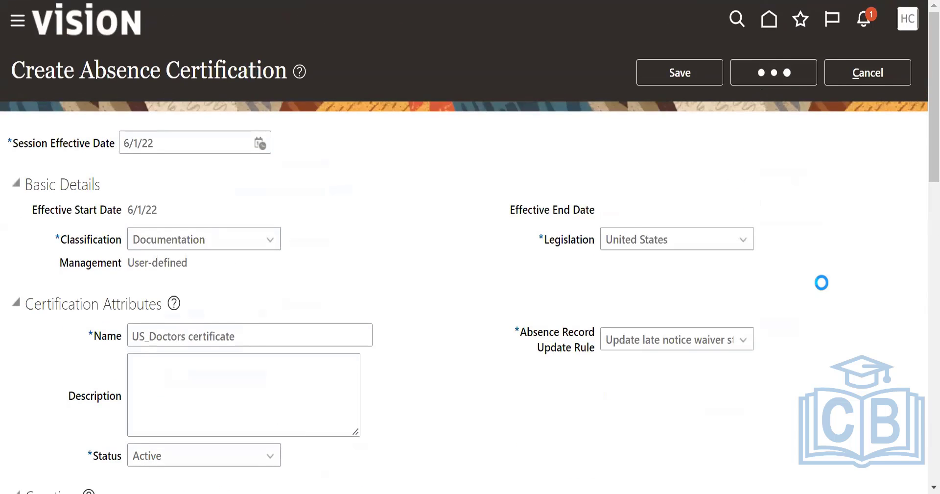
# Start a new absence plan effective 6/1/22 with United States legislation and the Accrual plan type.
pyautogui.click(21, 69)
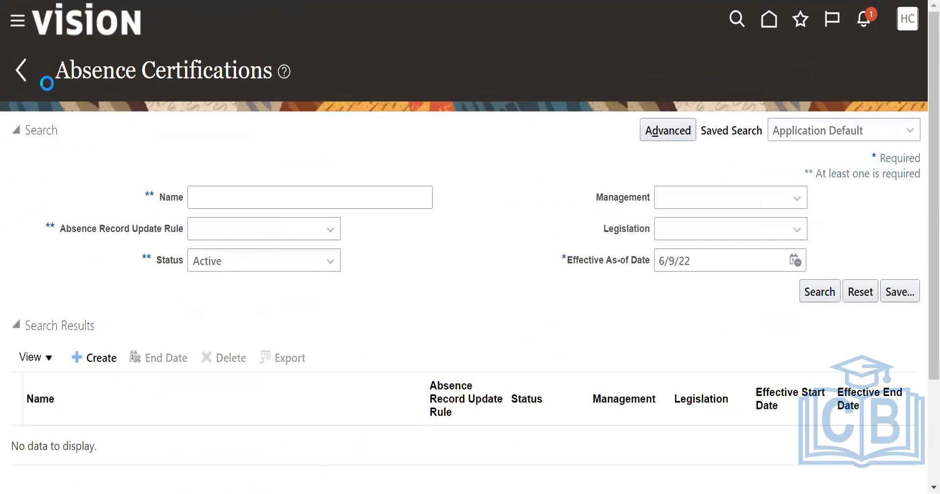
pyautogui.scroll(-10, 442, 286)
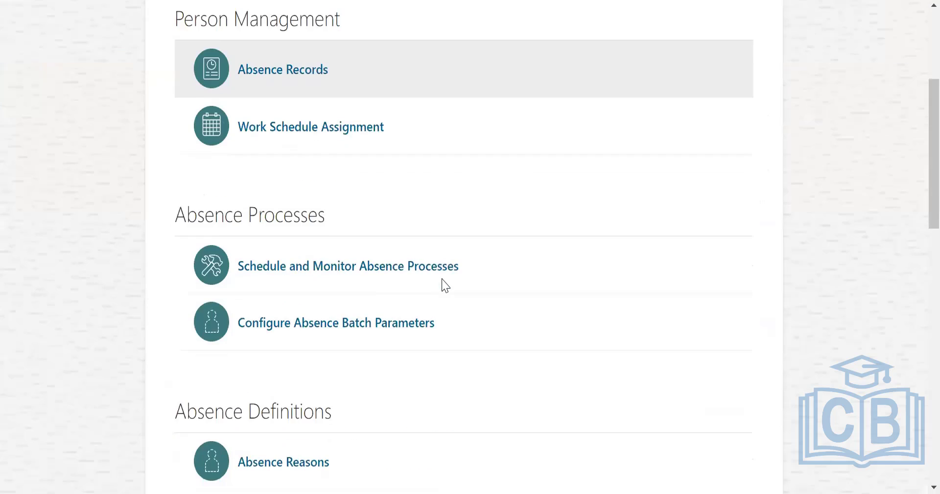
pyautogui.click(275, 204)
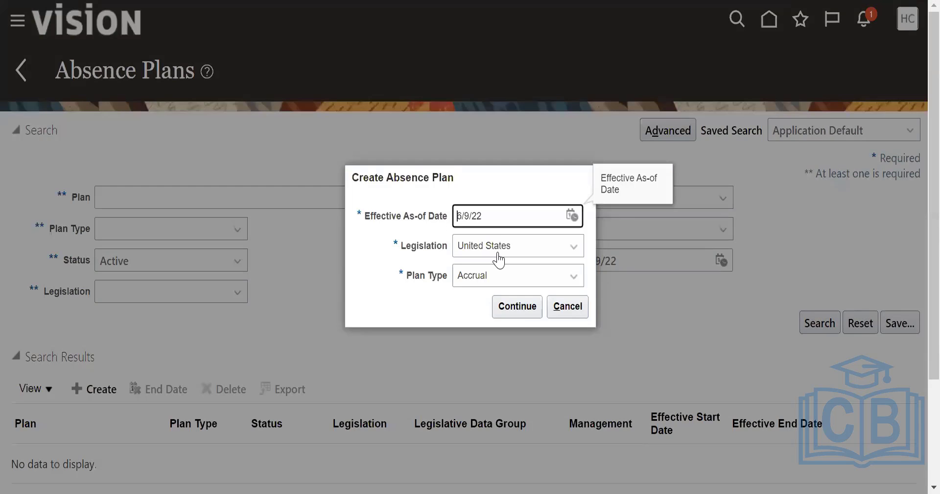
pyautogui.click(572, 216)
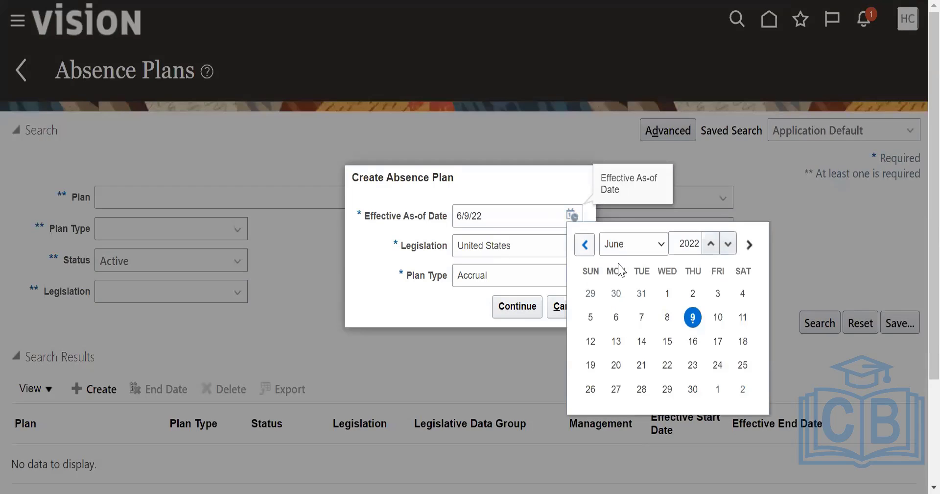
pyautogui.click(666, 293)
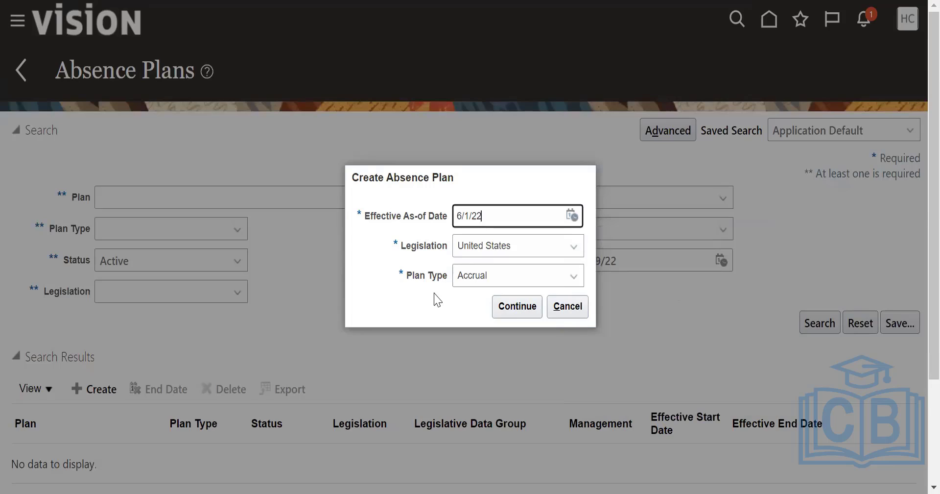
pyautogui.click(492, 283)
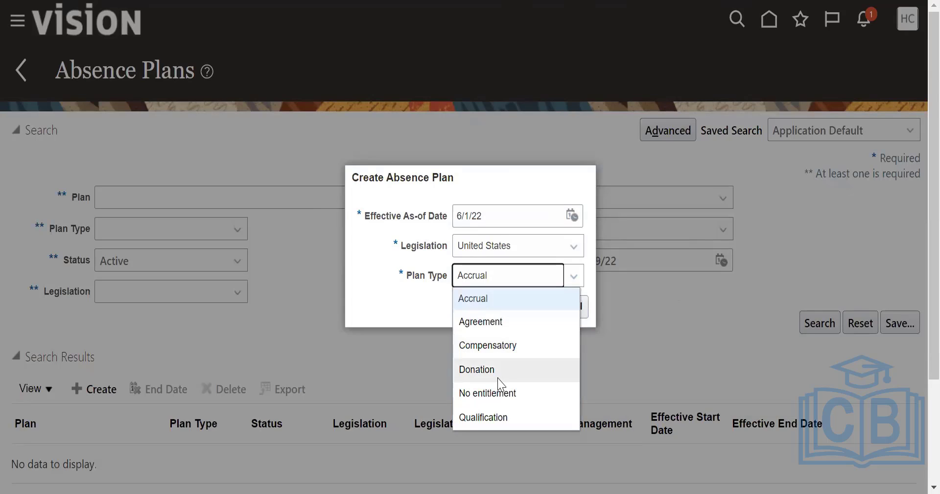
pyautogui.click(505, 302)
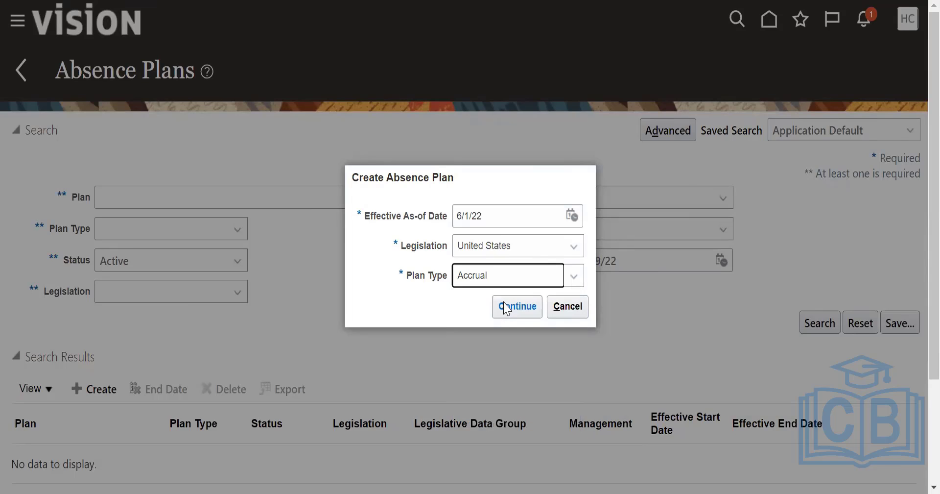
pyautogui.click(534, 312)
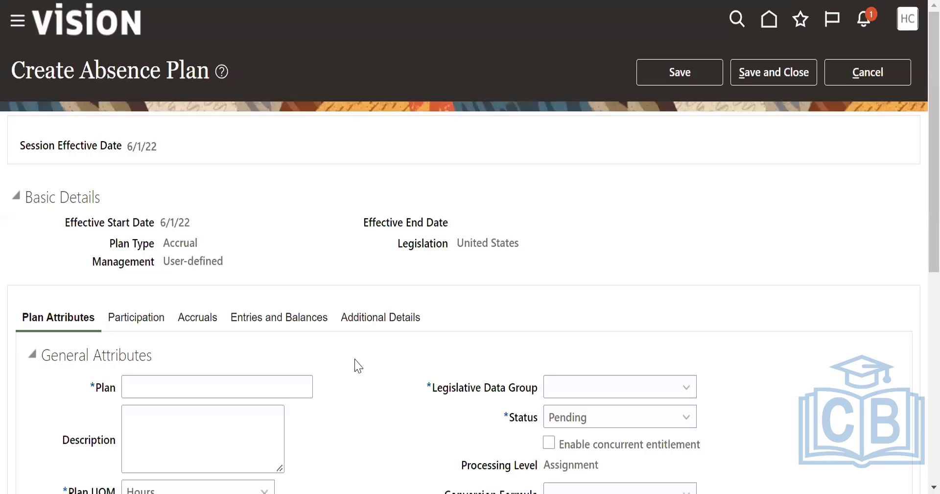
# Name the absence plan "US_Absence Plans".
pyautogui.scroll(-2, 318, 350)
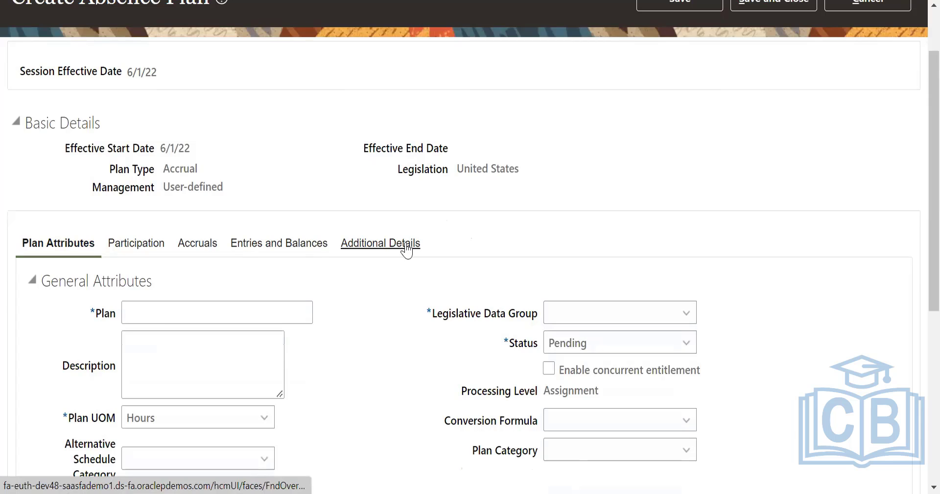
pyautogui.scroll(-2, 193, 231)
pyautogui.click(193, 231)
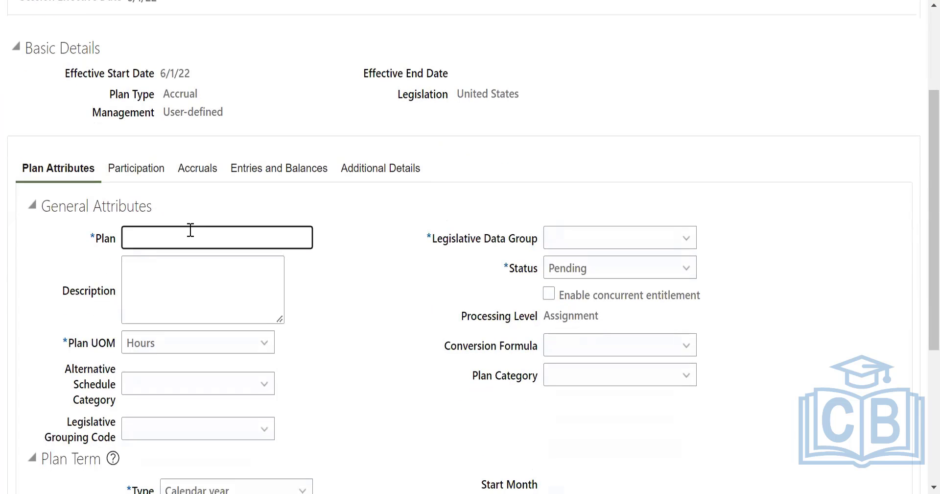
pyautogui.write('US_')
pyautogui.write('Ab')
pyautogui.press('BackSpace')
pyautogui.write('bsence')
pyautogui.press('Tab')
pyautogui.hotkey('ctrl', 'p')
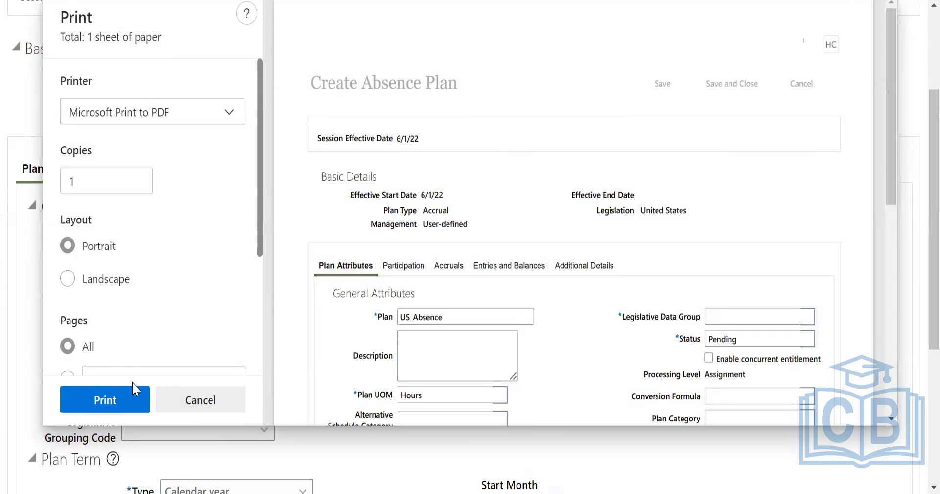
pyautogui.click(186, 402)
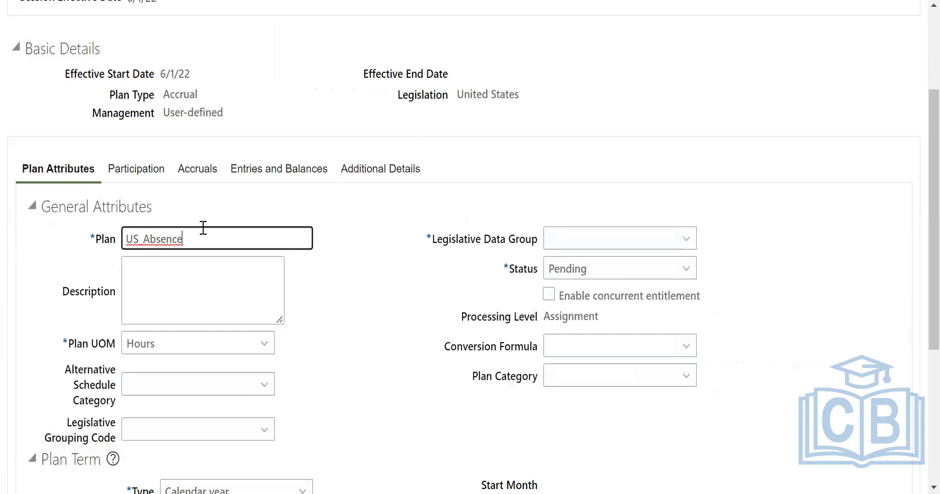
pyautogui.write('Plan')
pyautogui.press('BackSpace')
pyautogui.press('BackSpace')
pyautogui.write('ans')
# Set the plan's unit of measure to Days in the general attributes.
pyautogui.scroll(-2, 200, 269)
pyautogui.click(199, 267)
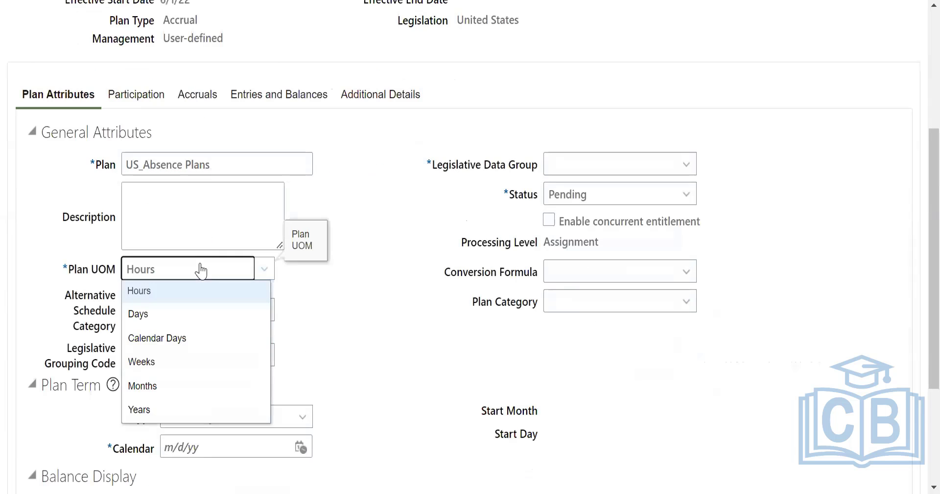
pyautogui.click(157, 315)
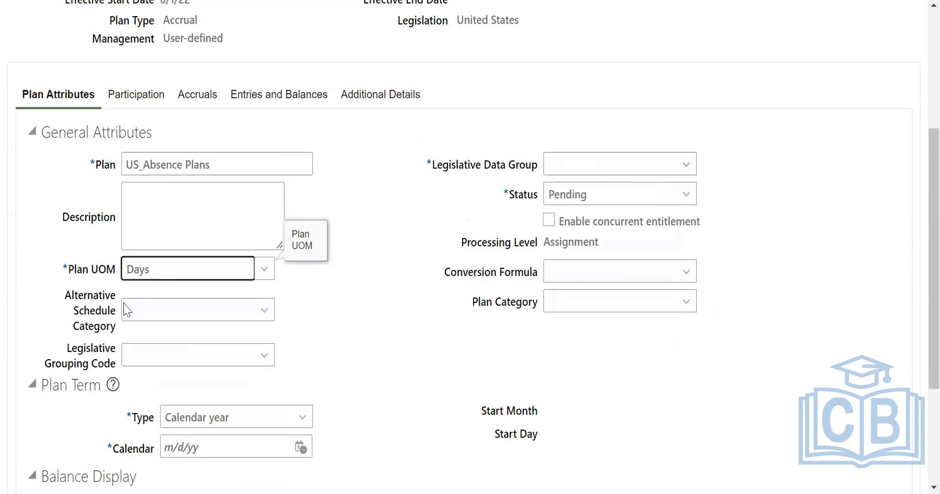
# Assign the US Legislative Data Group to the plan and set its status to Active.
pyautogui.click(618, 166)
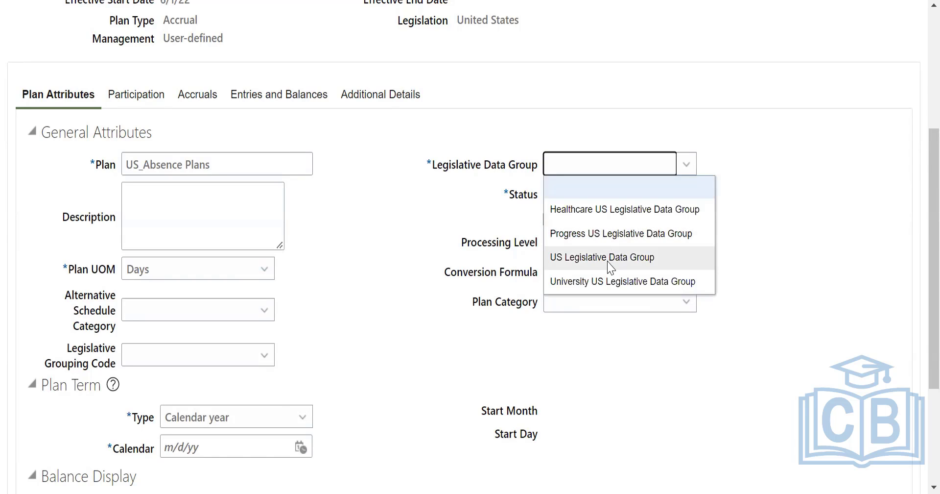
pyautogui.click(609, 257)
pyautogui.click(637, 202)
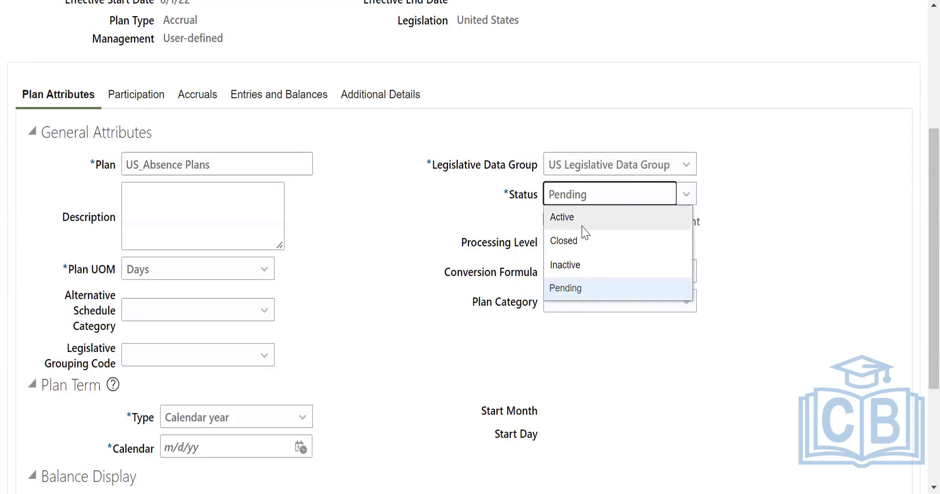
pyautogui.click(609, 226)
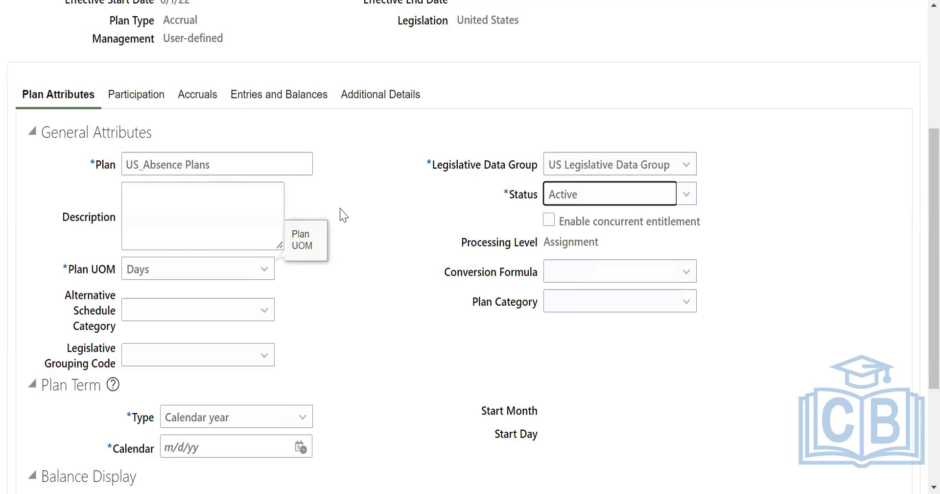
pyautogui.scroll(5, 114, 72)
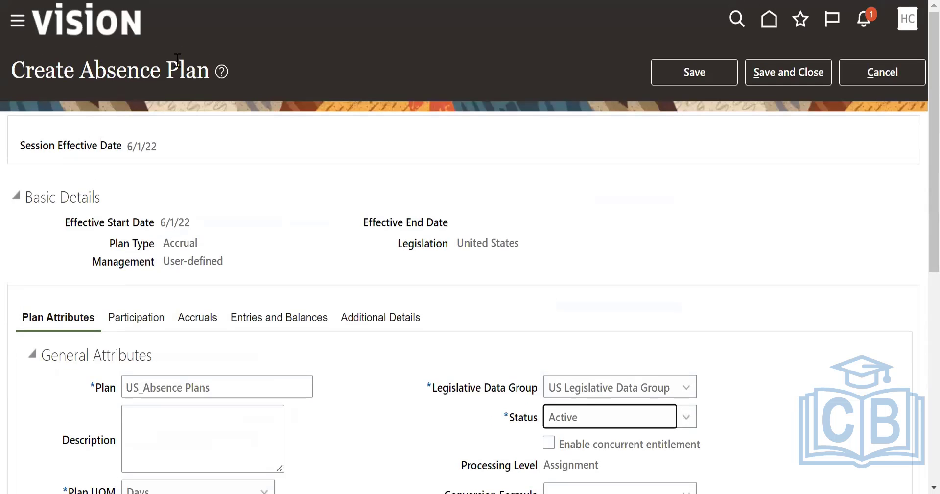
# Enable concurrent entitlement for the absence plan and keep Days as its unit of measure.
pyautogui.scroll(-5, 361, 235)
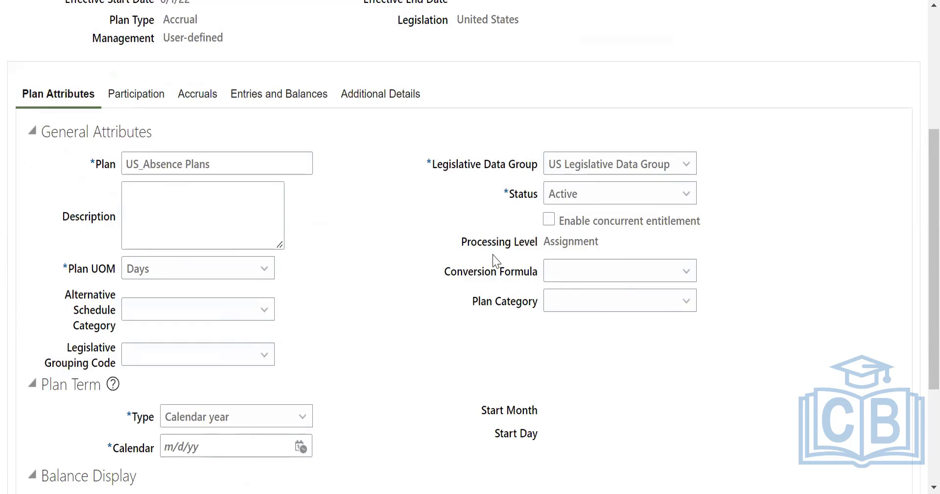
pyautogui.click(547, 229)
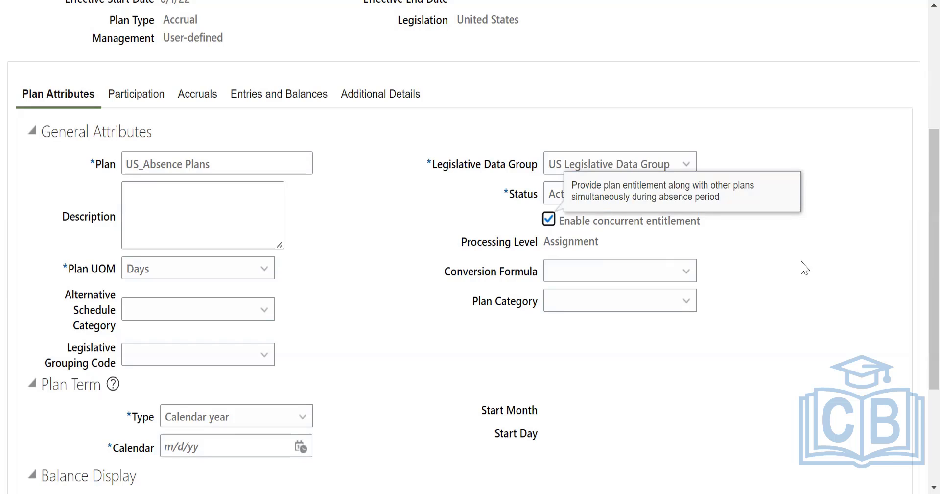
pyautogui.click(161, 276)
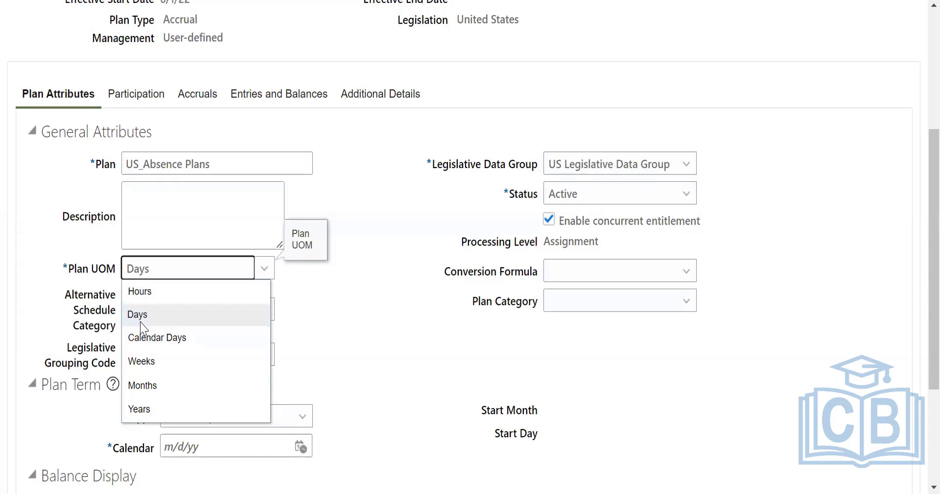
pyautogui.click(315, 310)
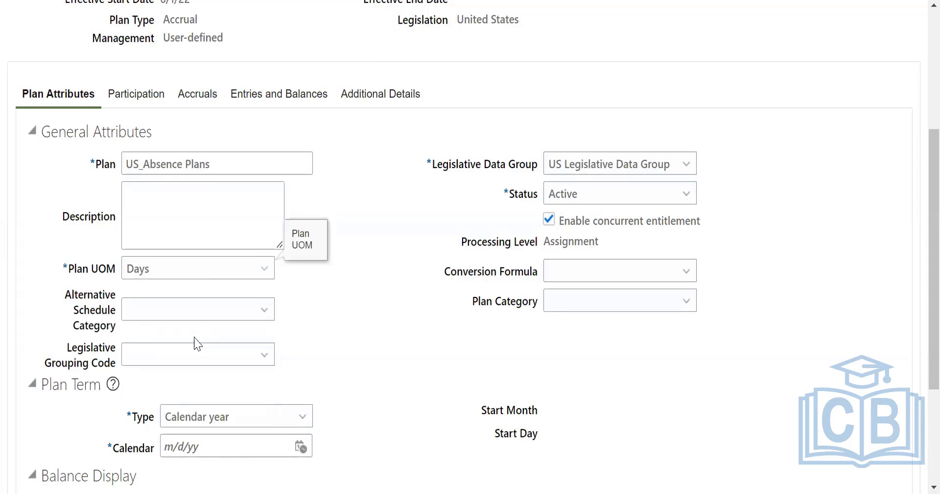
# Use a Calendar year plan term and set its calendar date to 1/1/22.
pyautogui.scroll(-2, 219, 281)
pyautogui.click(217, 234)
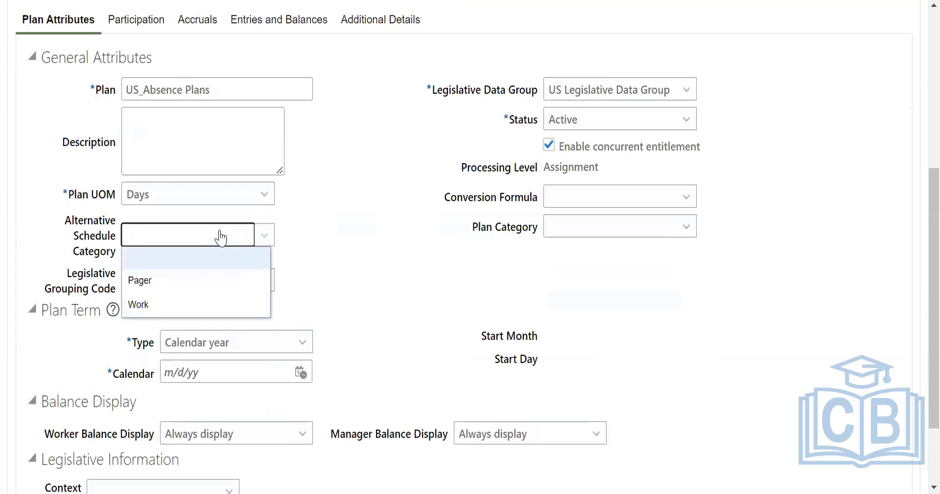
pyautogui.click(418, 275)
pyautogui.scroll(-2, 427, 277)
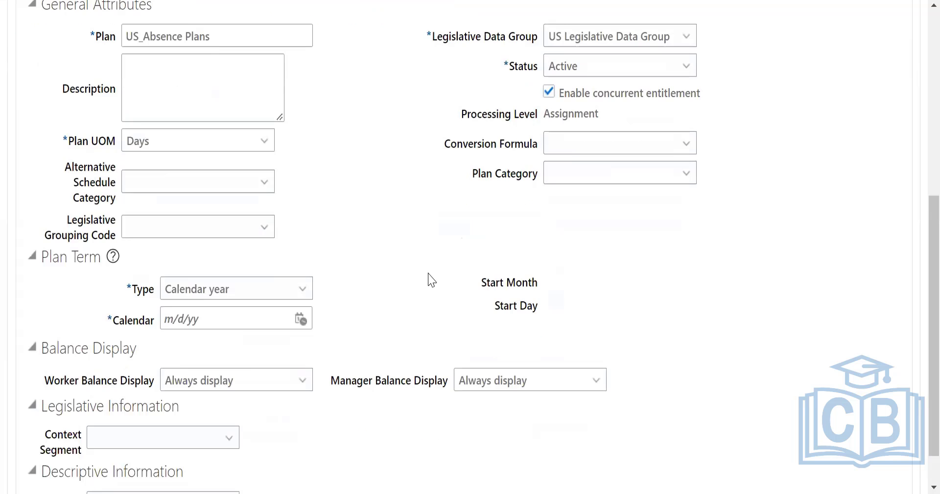
pyautogui.click(275, 250)
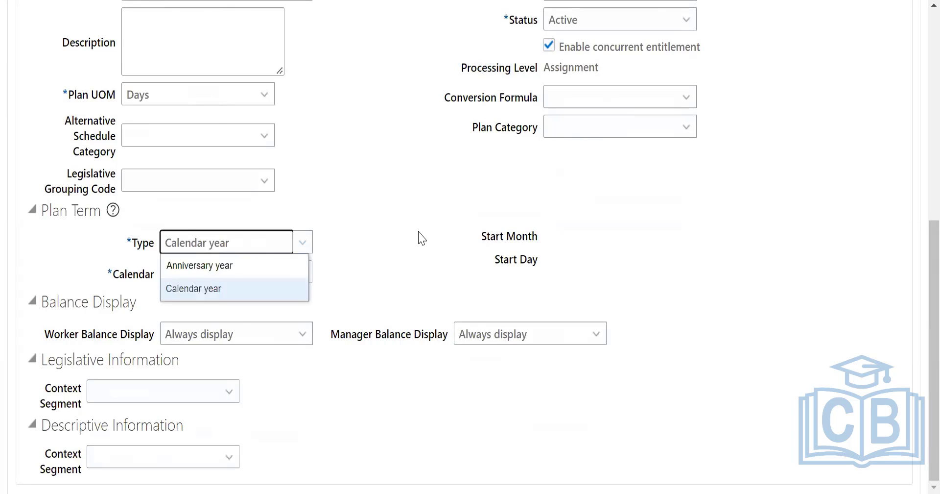
pyautogui.click(420, 237)
pyautogui.click(300, 272)
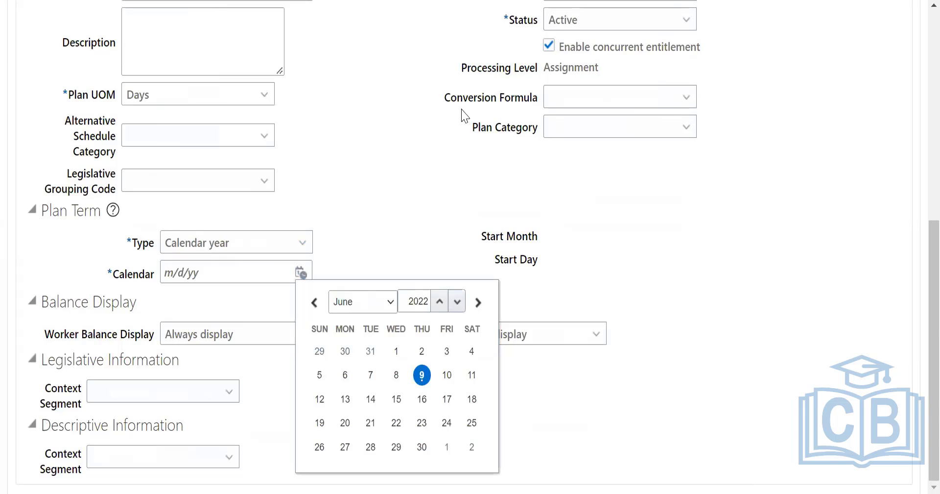
pyautogui.click(461, 115)
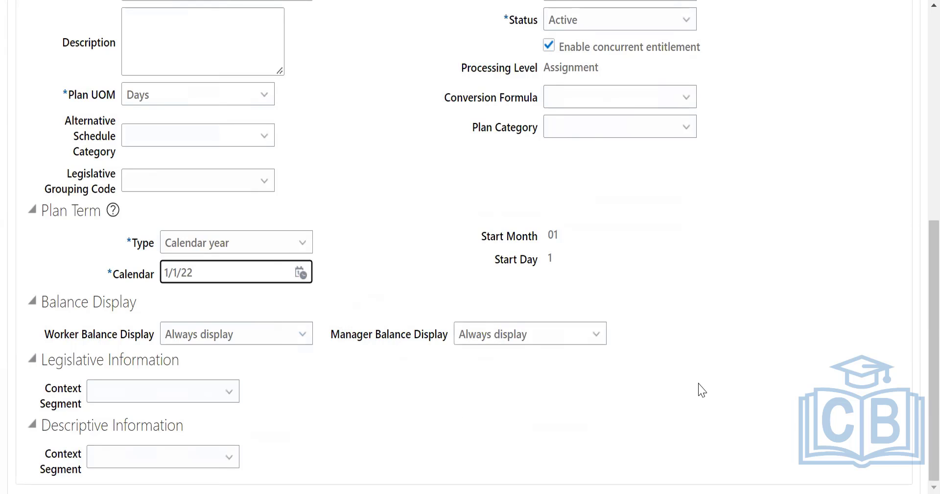
# Open the plan's participation settings at the enrollment rules.
pyautogui.scroll(6, 700, 389)
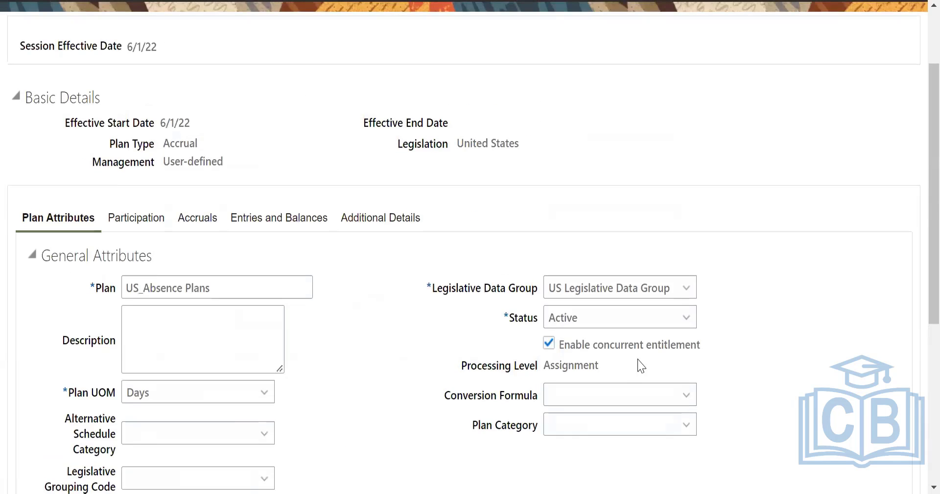
pyautogui.click(128, 217)
pyautogui.scroll(-2, 561, 235)
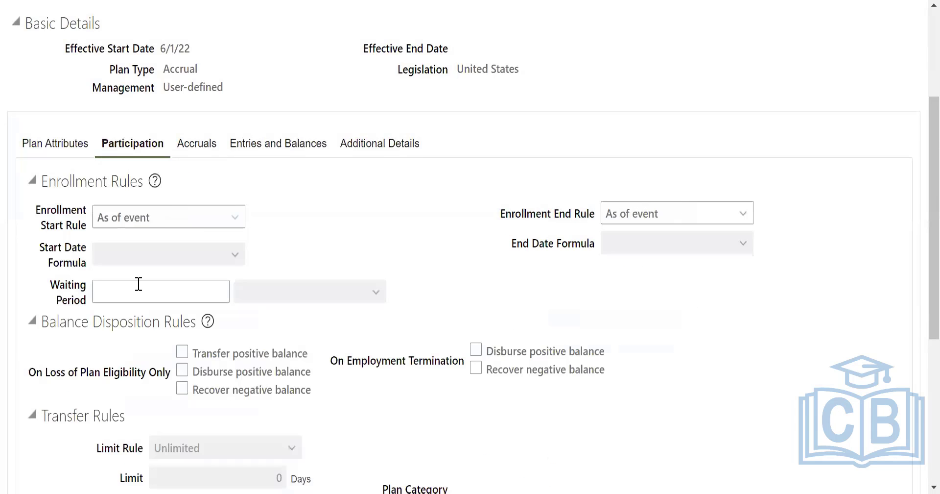
pyautogui.click(166, 288)
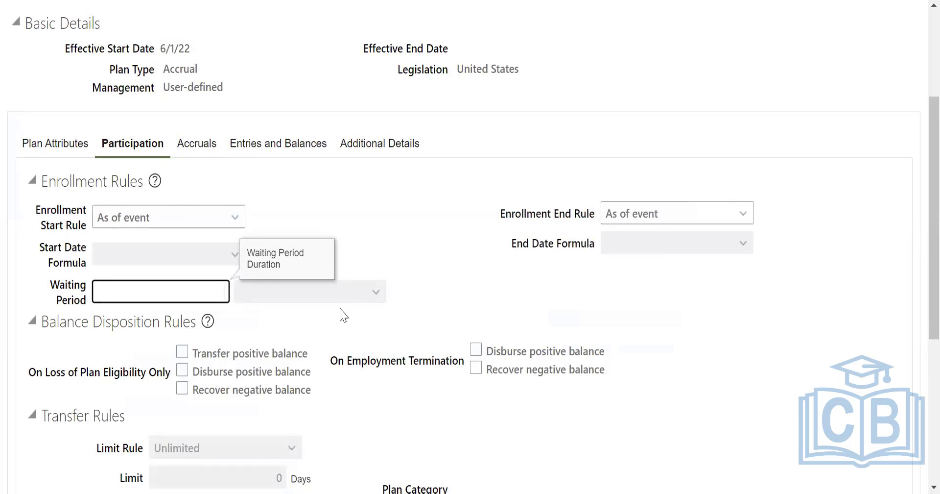
pyautogui.write('3')
pyautogui.press('BackSpace')
pyautogui.scroll(3, 304, 225)
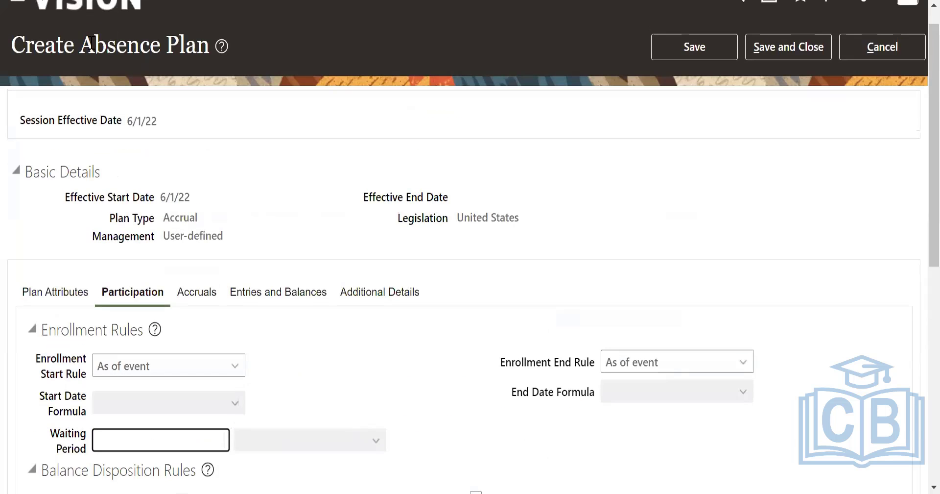
pyautogui.moveTo(163, 217); pyautogui.dragTo(197, 223)
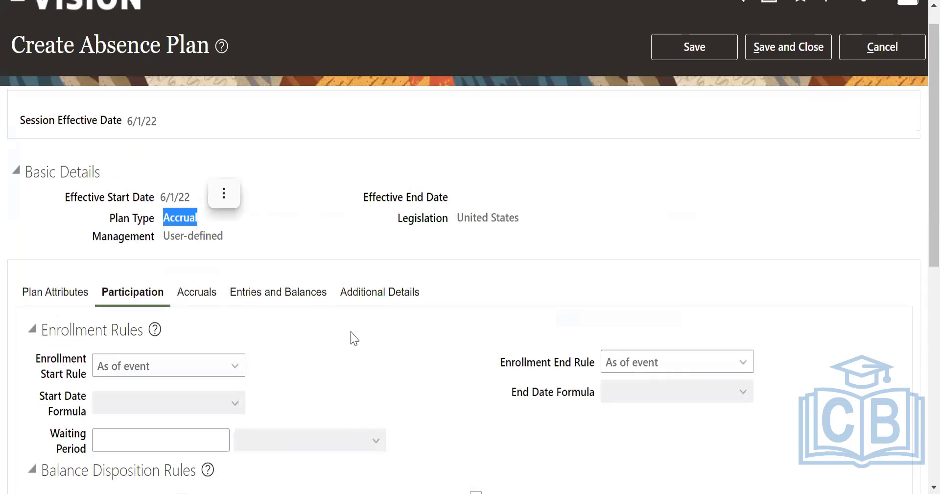
pyautogui.click(352, 336)
# Set the enrollment waiting period to 5 Calendar days.
pyautogui.scroll(-5, 200, 298)
pyautogui.click(193, 215)
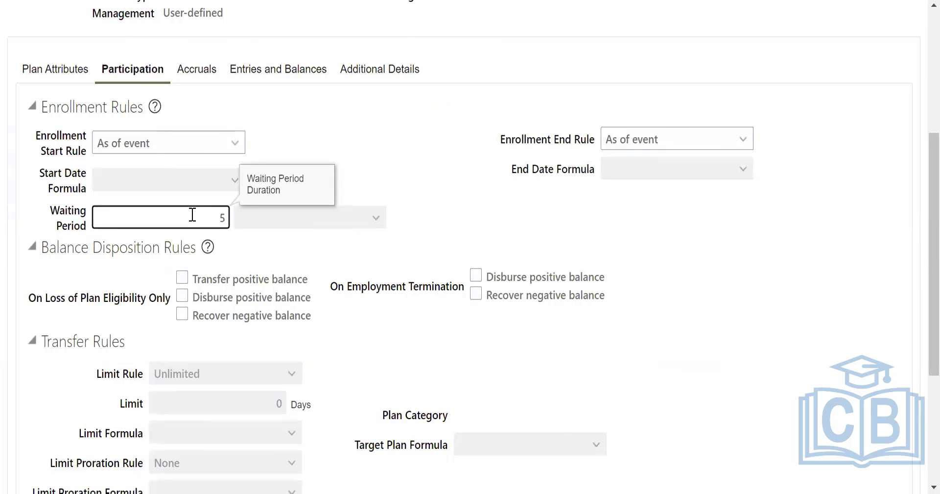
pyautogui.click(496, 212)
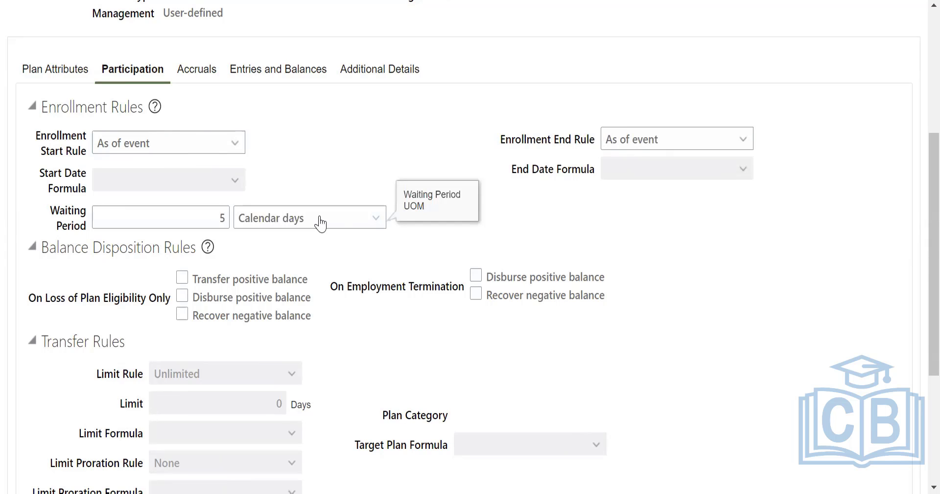
# Enable transferring and disbursing positive balances on loss of plan eligibility, and disbursing positive and recovering negative balances on employment termination.
pyautogui.scroll(-3, 240, 88)
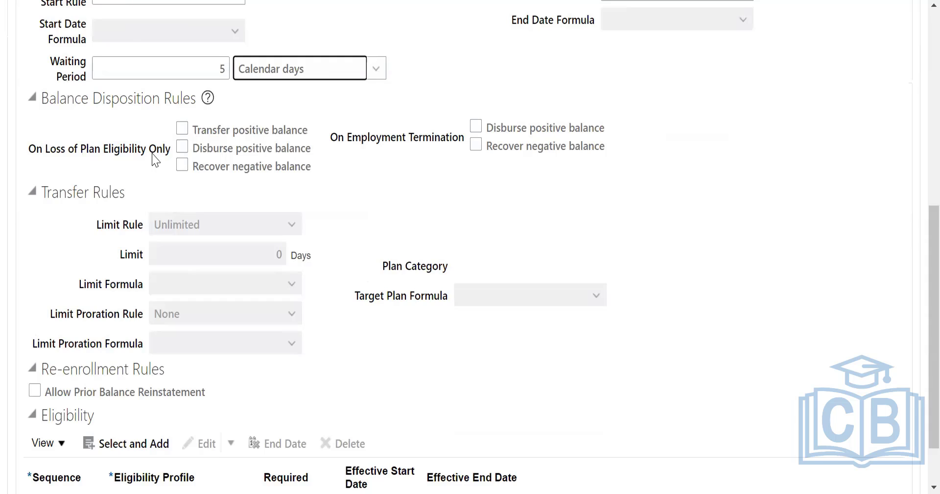
pyautogui.click(182, 128)
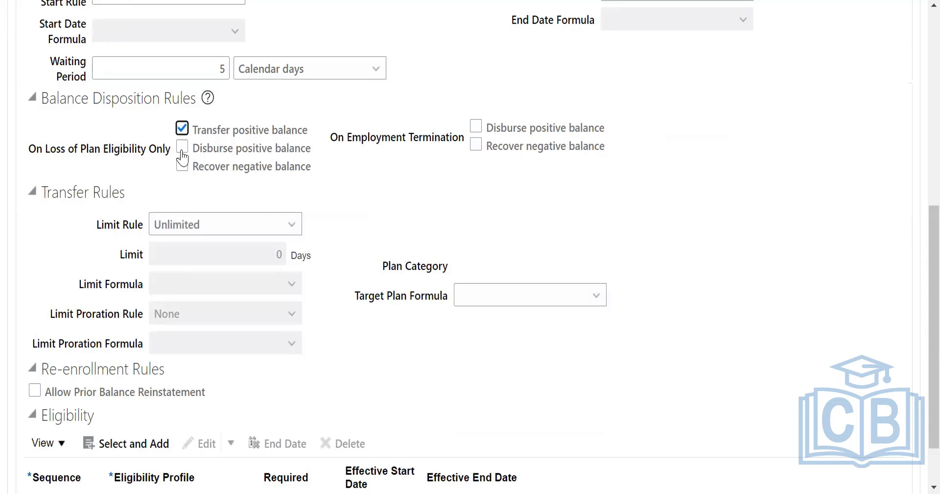
pyautogui.click(182, 146)
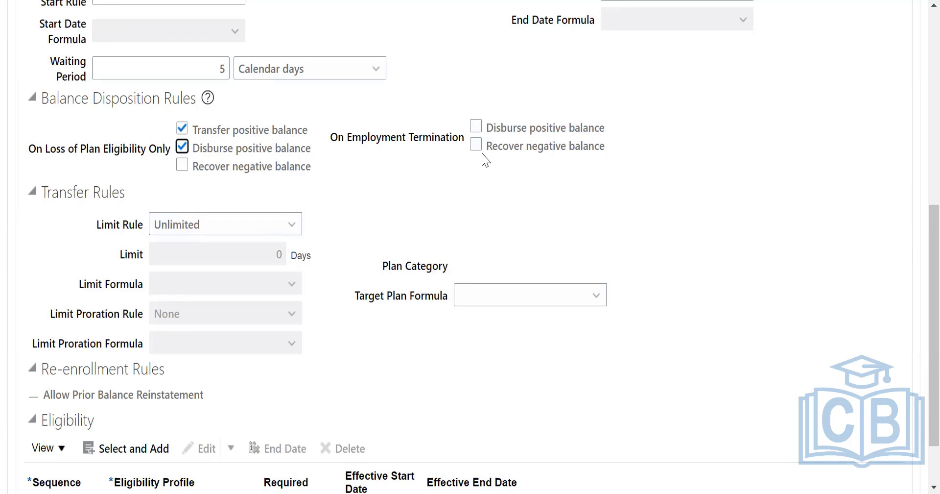
pyautogui.click(477, 127)
pyautogui.click(476, 146)
pyautogui.click(477, 143)
pyautogui.click(476, 144)
# Set the transfer limit rule to Limited by flat amount, leaving the target plan formula empty.
pyautogui.click(178, 226)
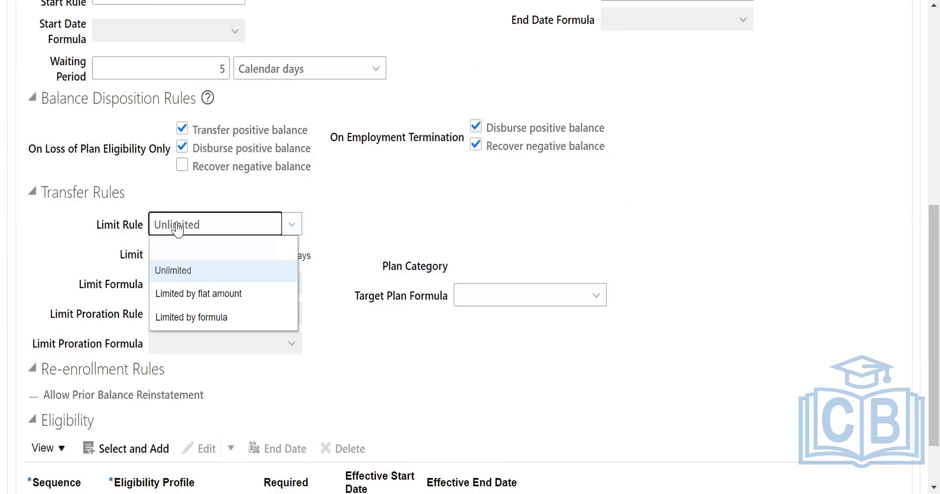
pyautogui.click(221, 294)
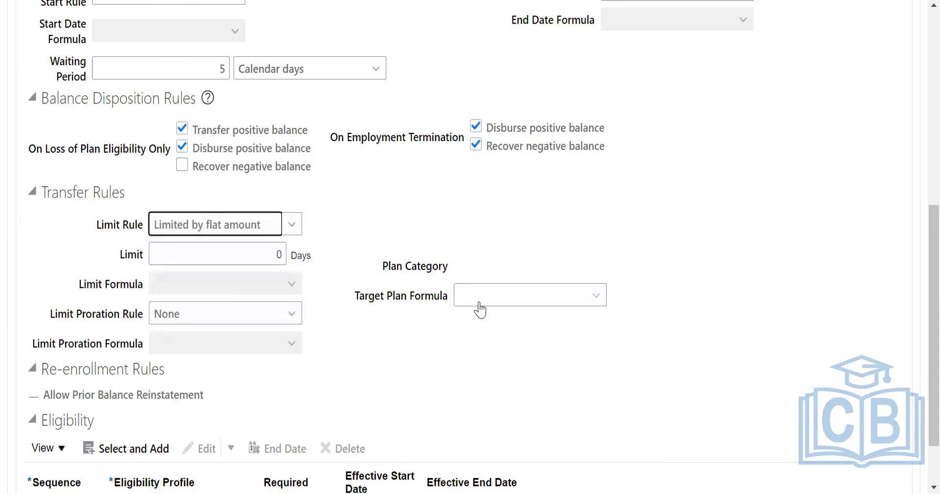
pyautogui.click(499, 297)
pyautogui.click(629, 271)
pyautogui.scroll(-2, 631, 270)
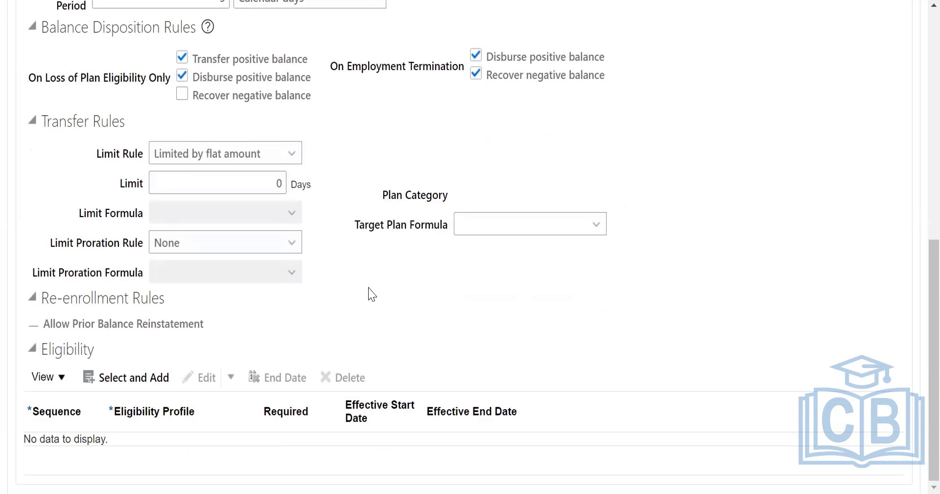
# Review the enrollment start and end rules together with the plan's effective start date.
pyautogui.scroll(1, 369, 290)
pyautogui.scroll(2, 387, 277)
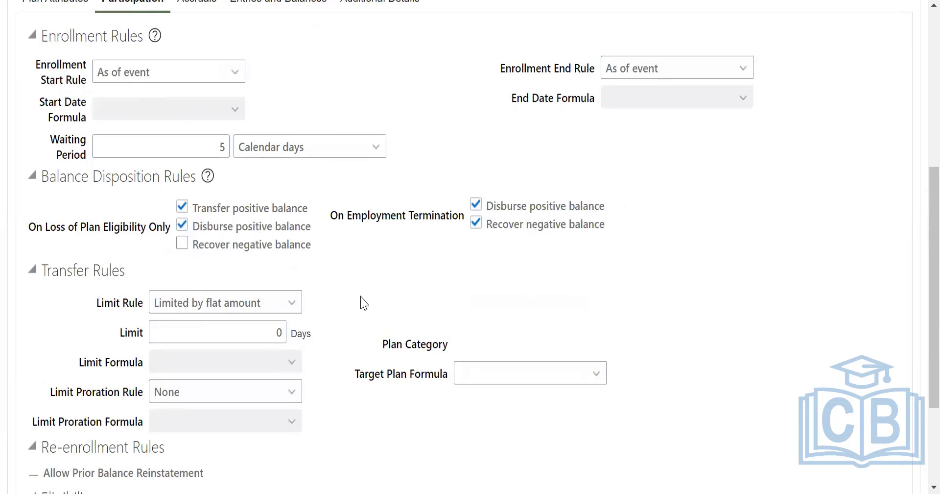
pyautogui.click(140, 80)
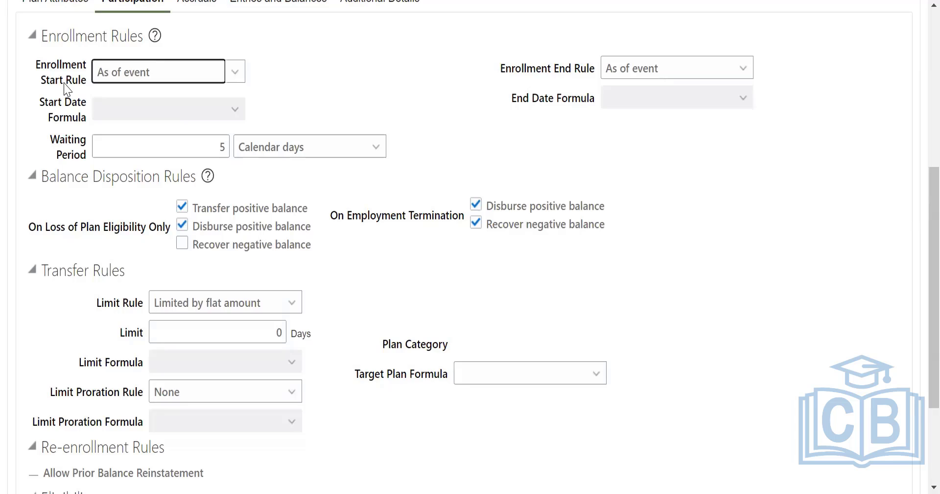
pyautogui.scroll(3, 290, 75)
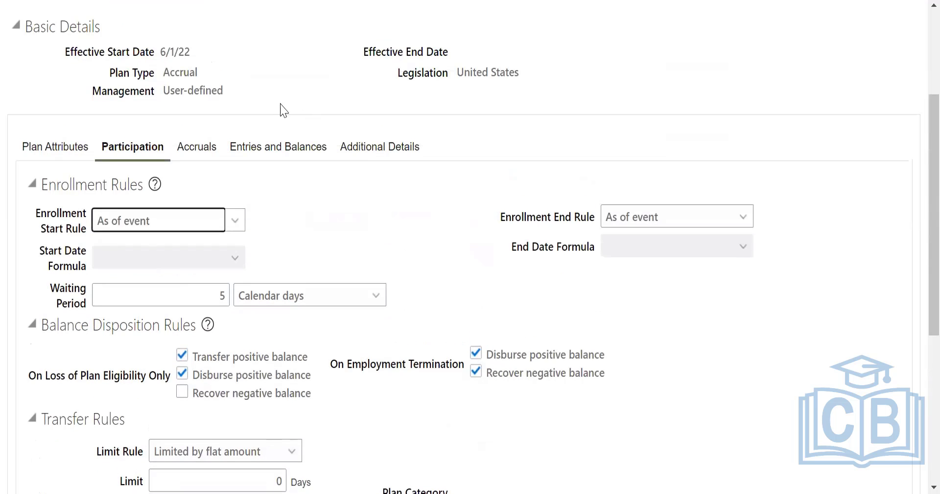
pyautogui.click(162, 53)
pyautogui.moveTo(161, 53); pyautogui.dragTo(193, 56)
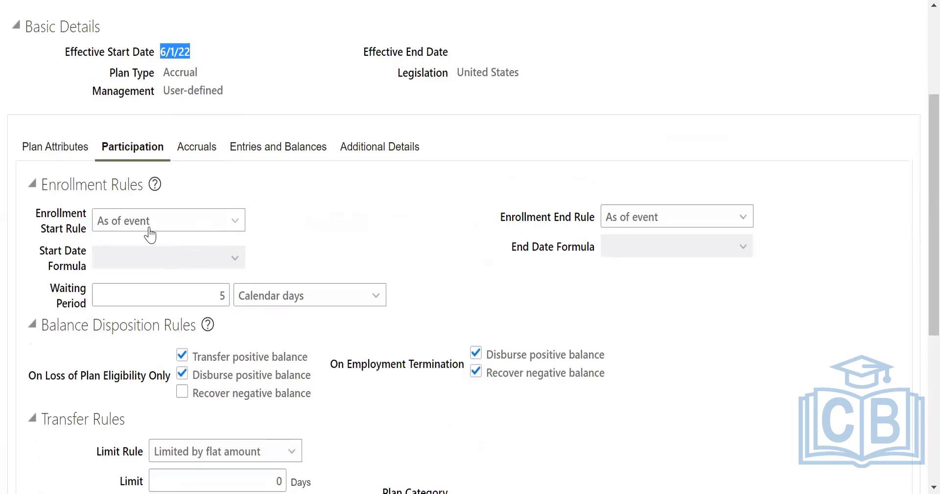
pyautogui.click(371, 218)
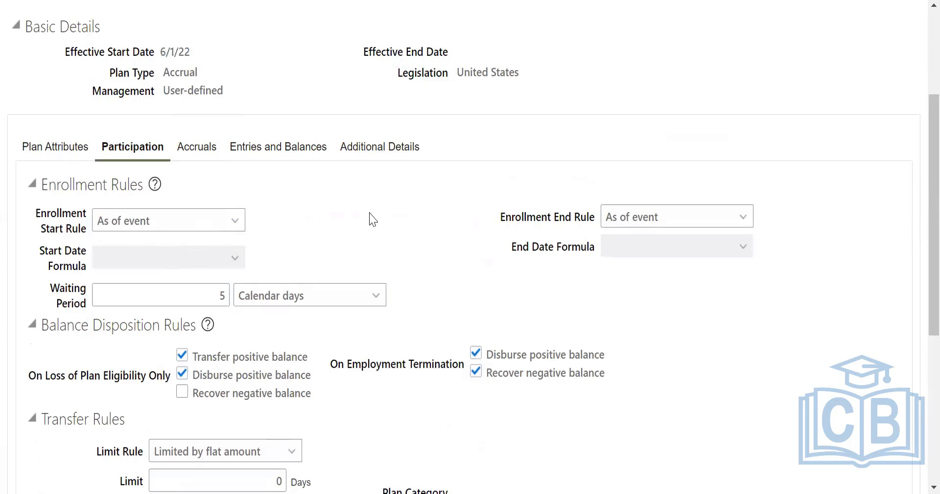
pyautogui.click(681, 217)
pyautogui.click(680, 216)
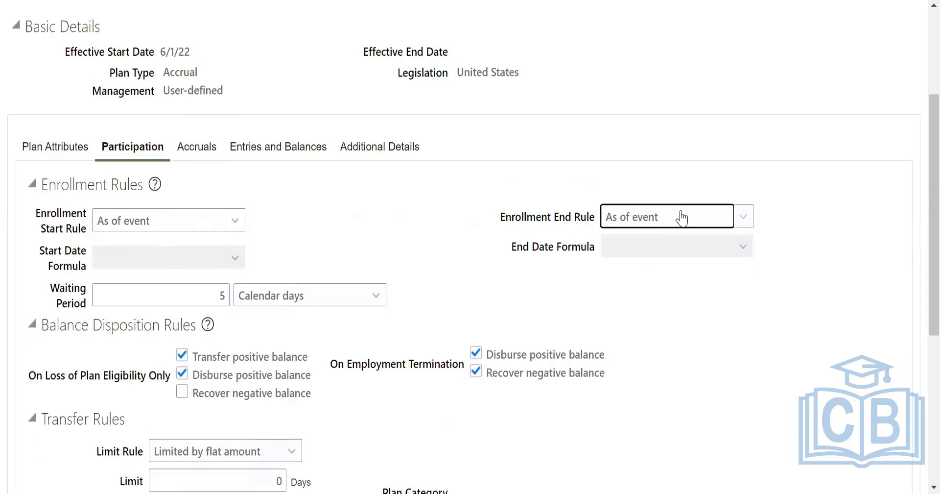
pyautogui.click(650, 319)
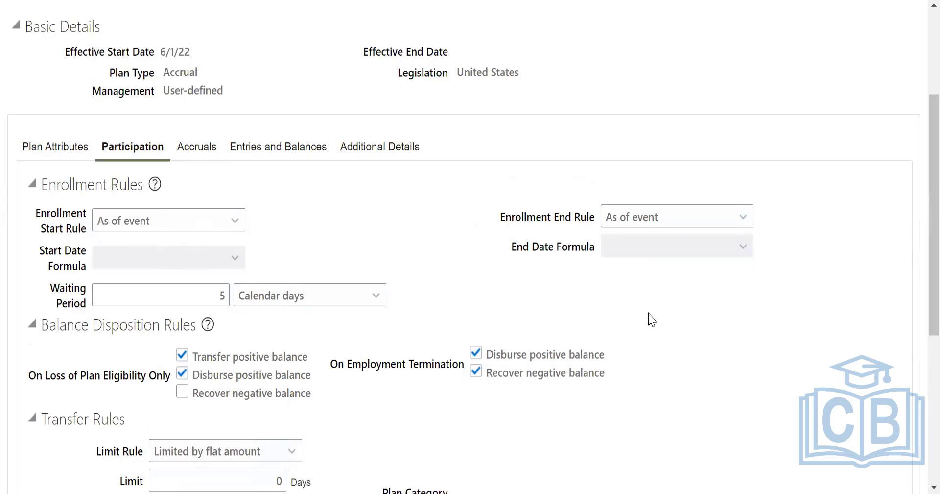
# Begin adding an eligibility profile to the plan and open the list of available profiles.
pyautogui.scroll(-6, 650, 319)
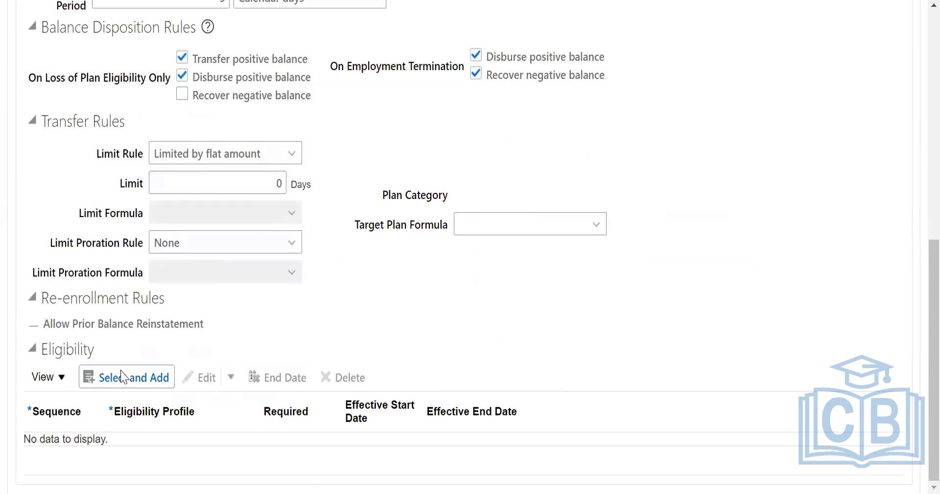
pyautogui.click(125, 377)
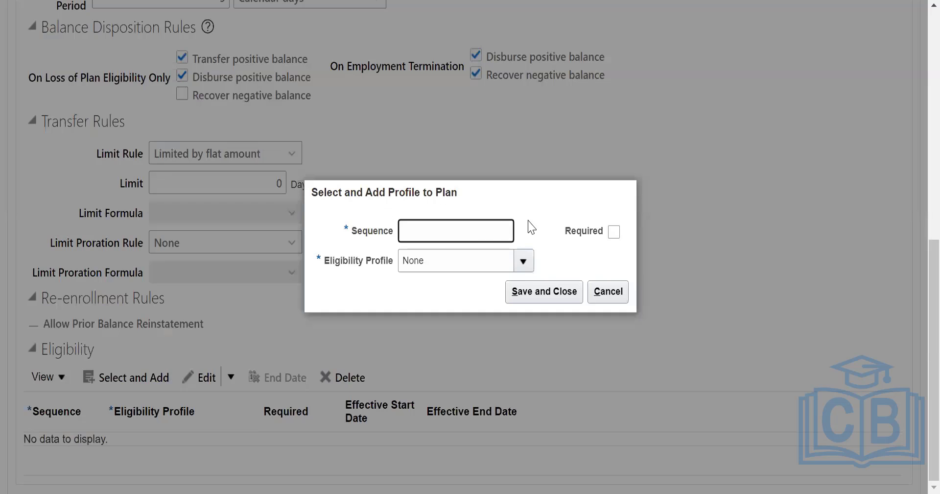
pyautogui.click(522, 263)
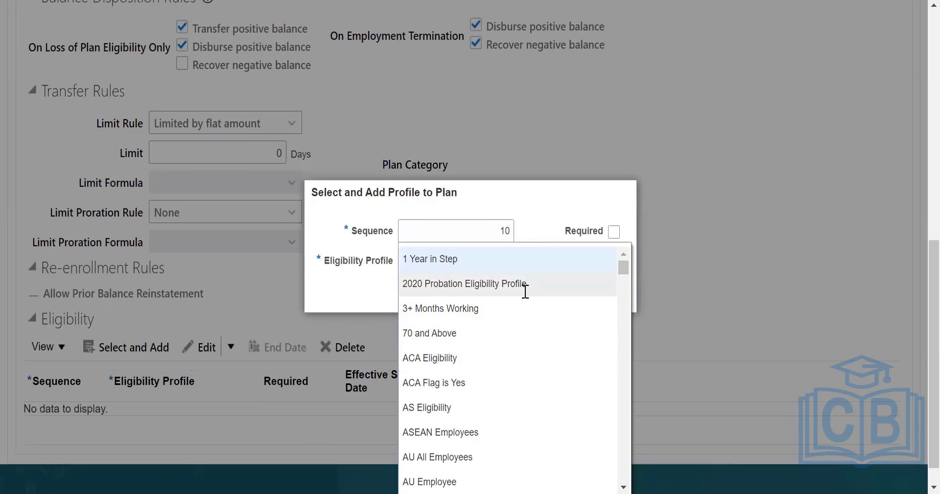
# Browse the available eligibility profiles for one that suits the plan.
pyautogui.scroll(-5, 517, 382)
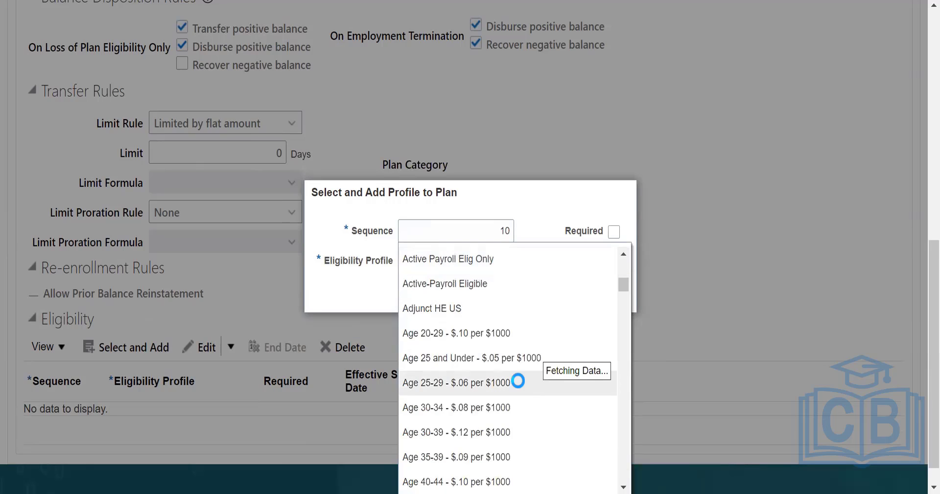
pyautogui.scroll(-5, 518, 383)
pyautogui.scroll(-3, 527, 375)
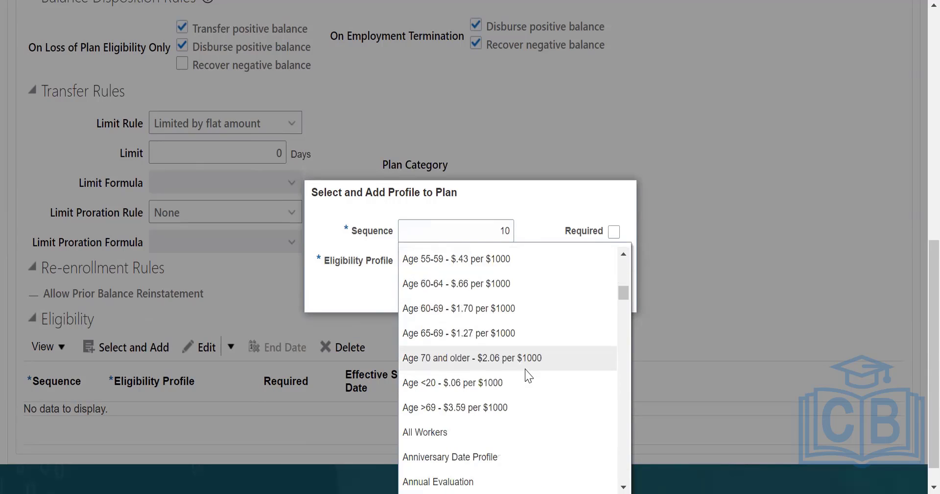
pyautogui.scroll(-3, 602, 279)
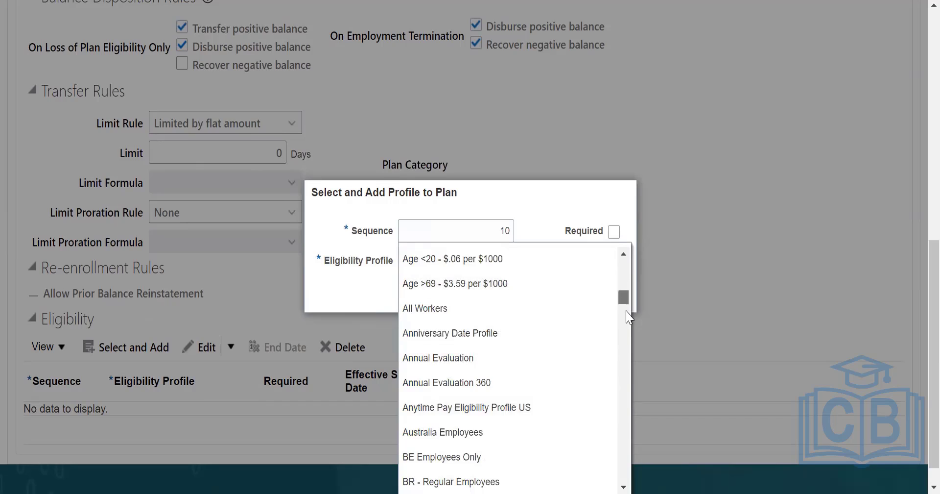
pyautogui.moveTo(627, 315); pyautogui.dragTo(629, 324)
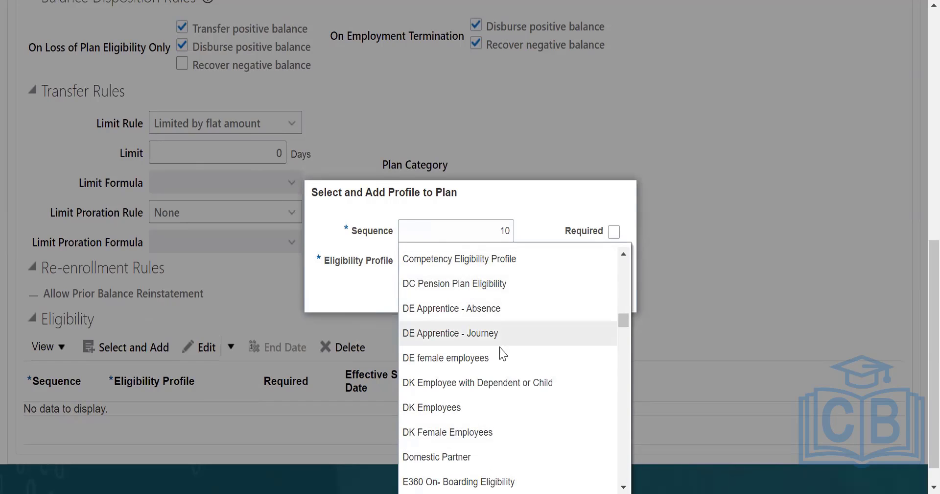
pyautogui.scroll(-5, 490, 404)
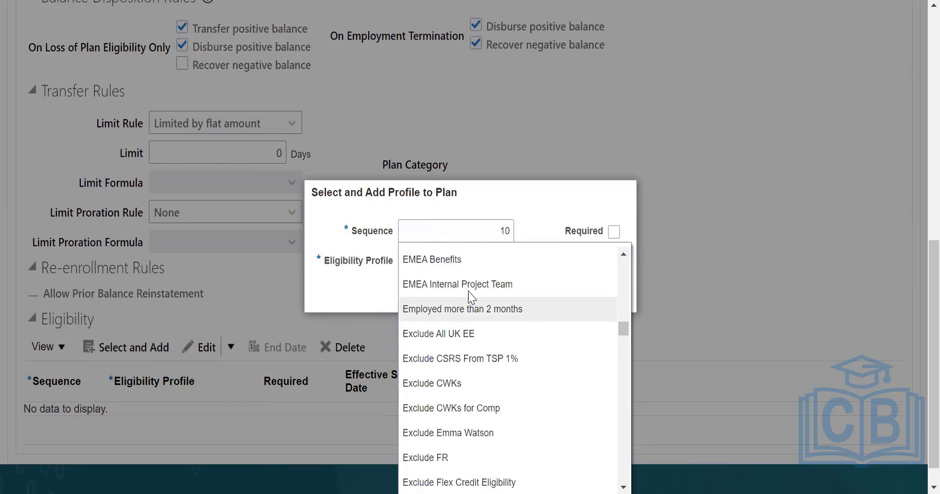
pyautogui.scroll(-3, 492, 403)
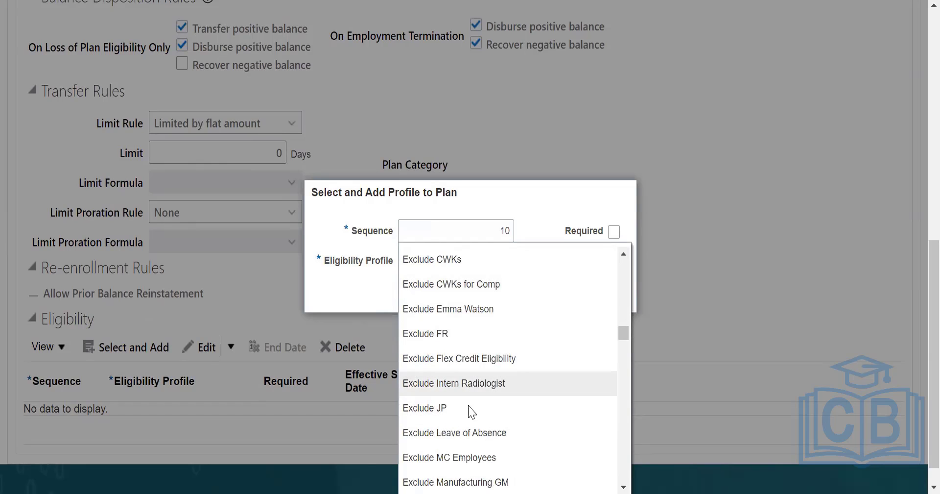
pyautogui.scroll(-5, 492, 399)
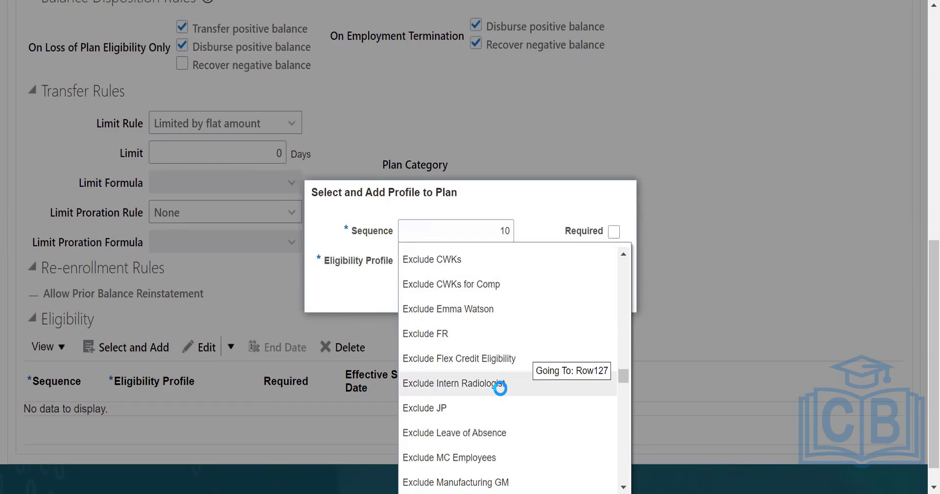
pyautogui.scroll(10, 500, 387)
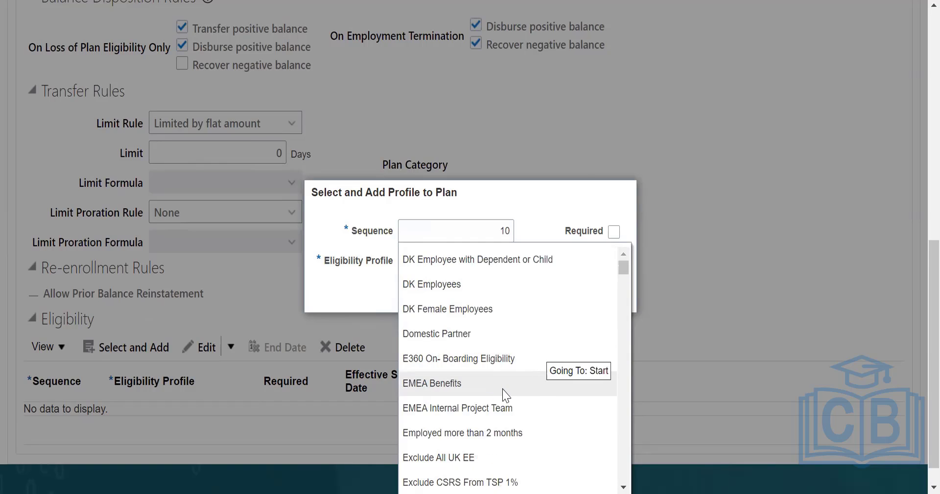
pyautogui.scroll(-2, 916, 182)
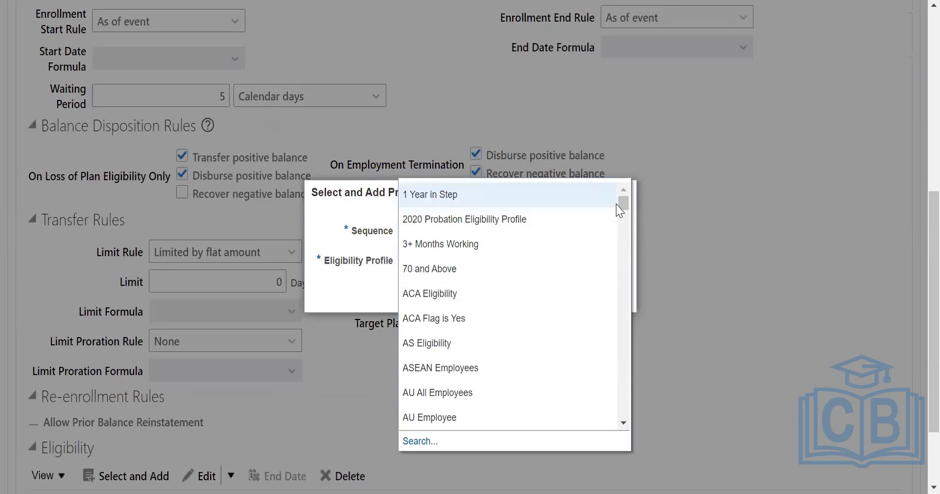
pyautogui.moveTo(627, 205); pyautogui.dragTo(627, 218)
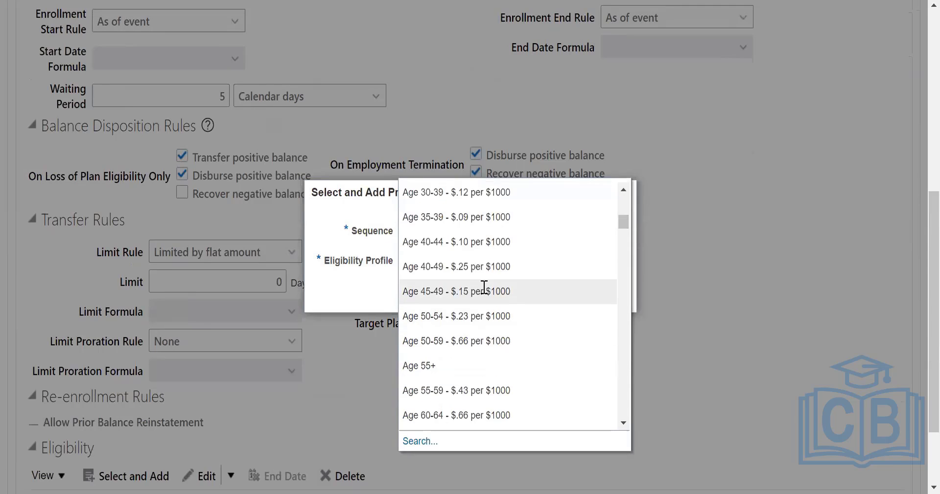
pyautogui.scroll(6, 482, 289)
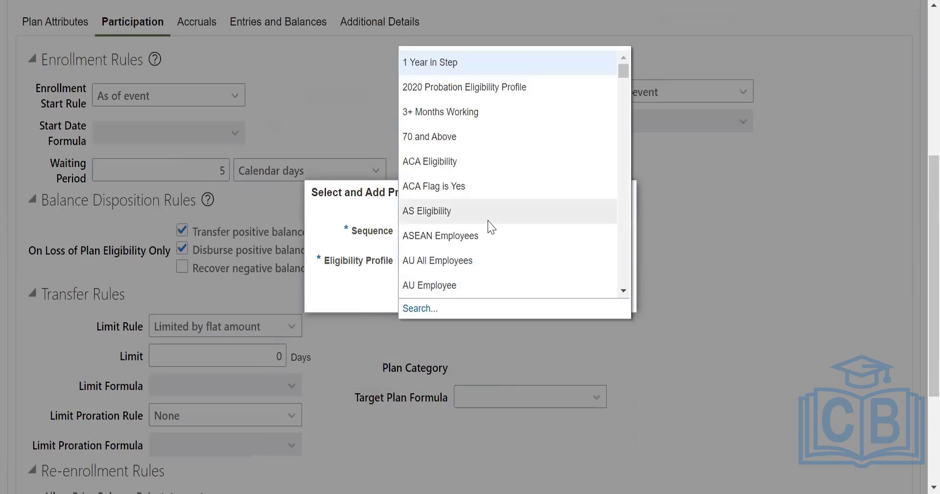
# Open the eligibility profile search and look for profiles named "None" with status "active".
pyautogui.click(423, 312)
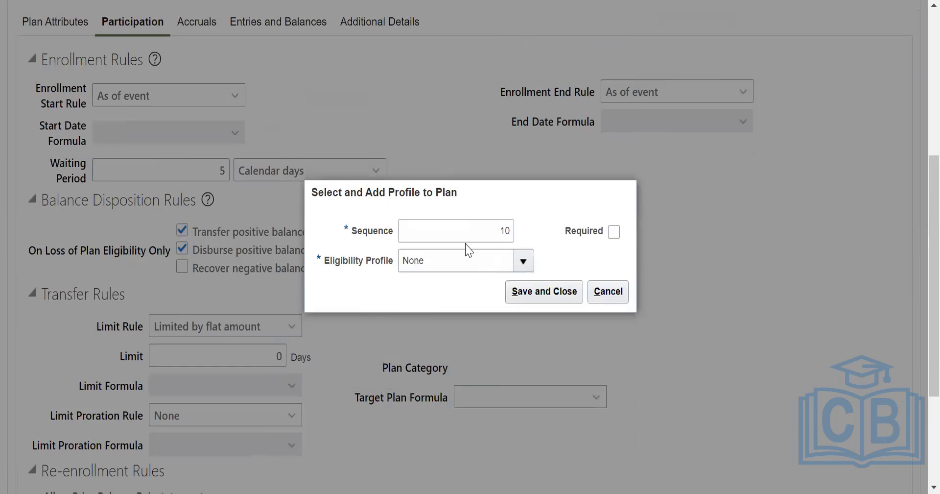
pyautogui.write('active')
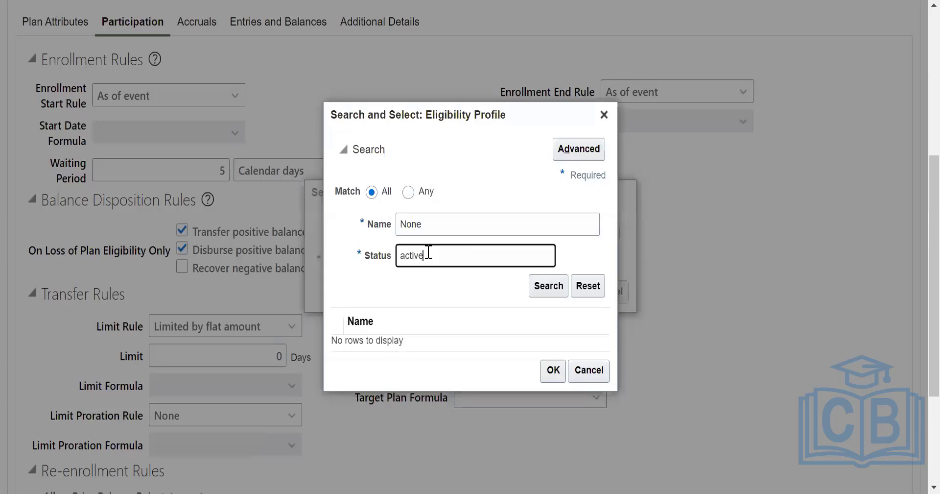
pyautogui.click(552, 285)
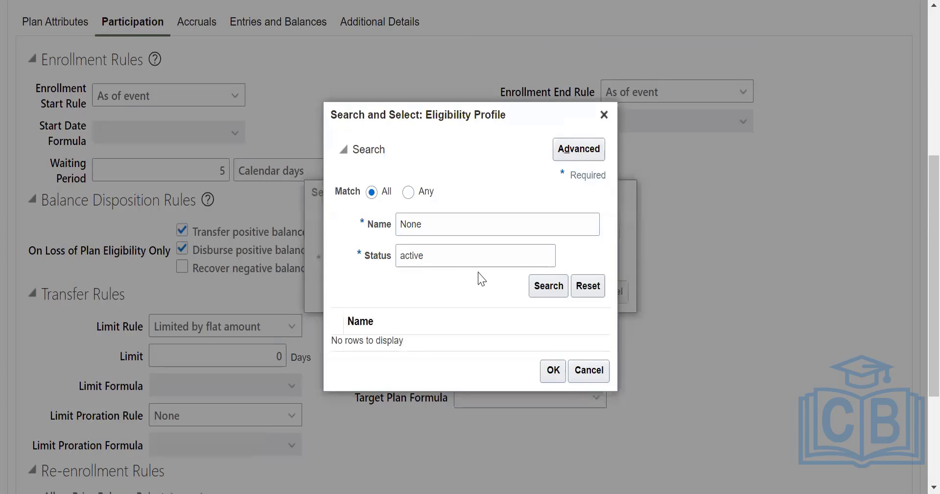
# Try to search for eligibility profiles by the name "active" with the status left empty.
pyautogui.click(448, 256)
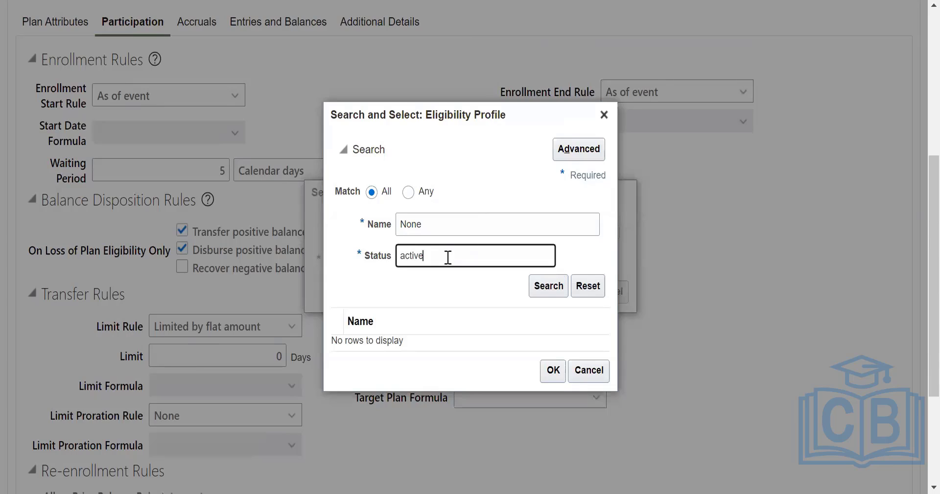
pyautogui.click(433, 215)
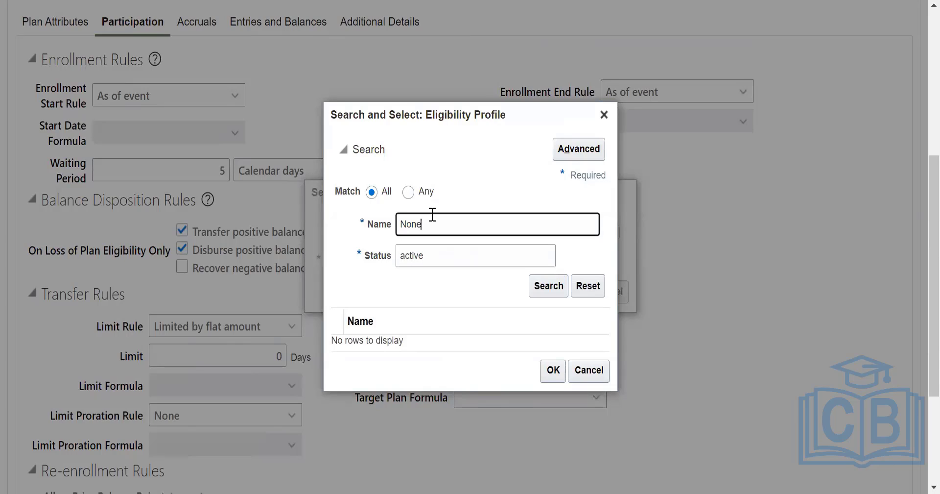
pyautogui.write('active')
pyautogui.click(463, 259)
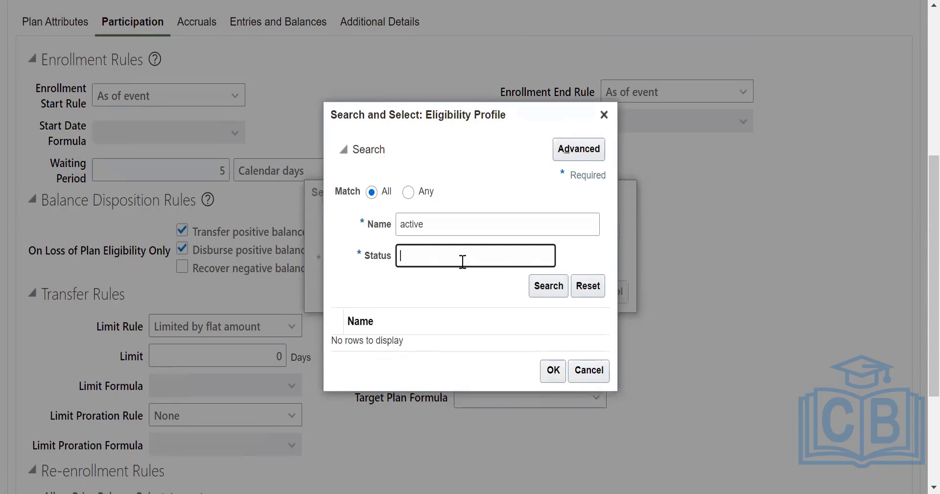
pyautogui.click(547, 286)
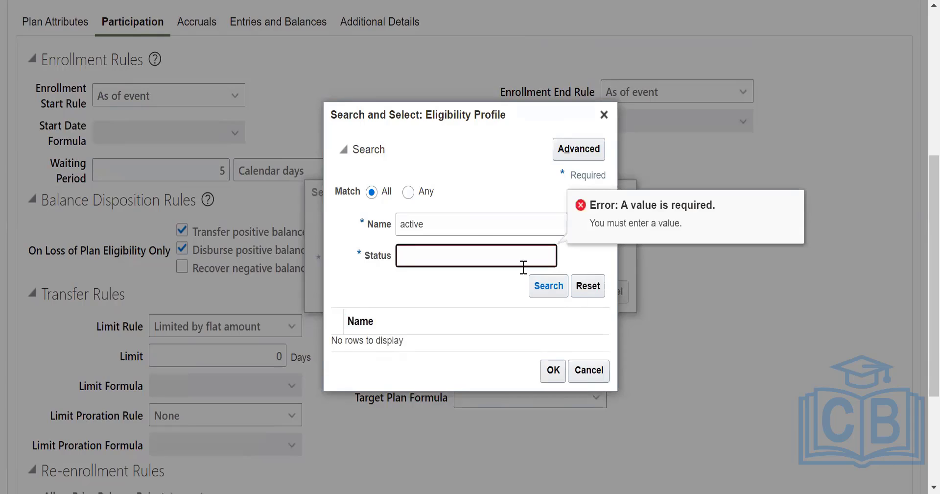
# Try to search for eligibility profiles by the status "active" with the name left empty.
pyautogui.click(463, 218)
pyautogui.click(469, 257)
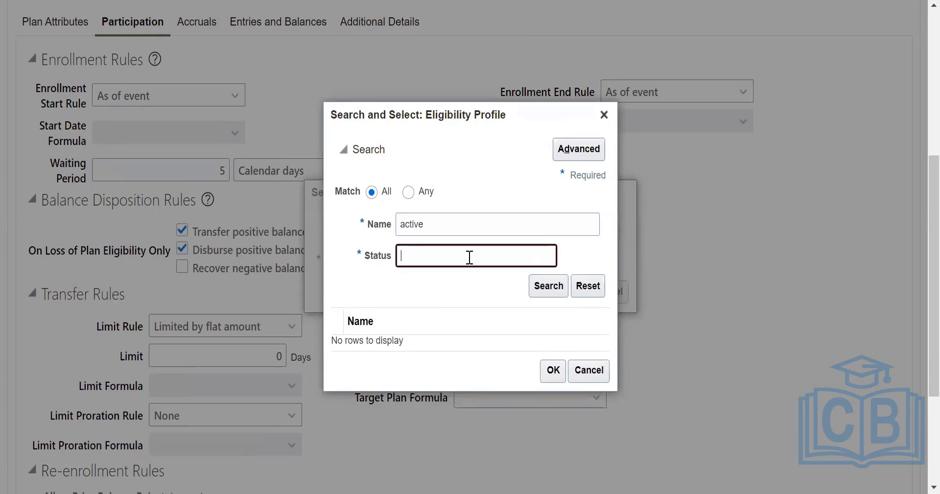
pyautogui.click(451, 223)
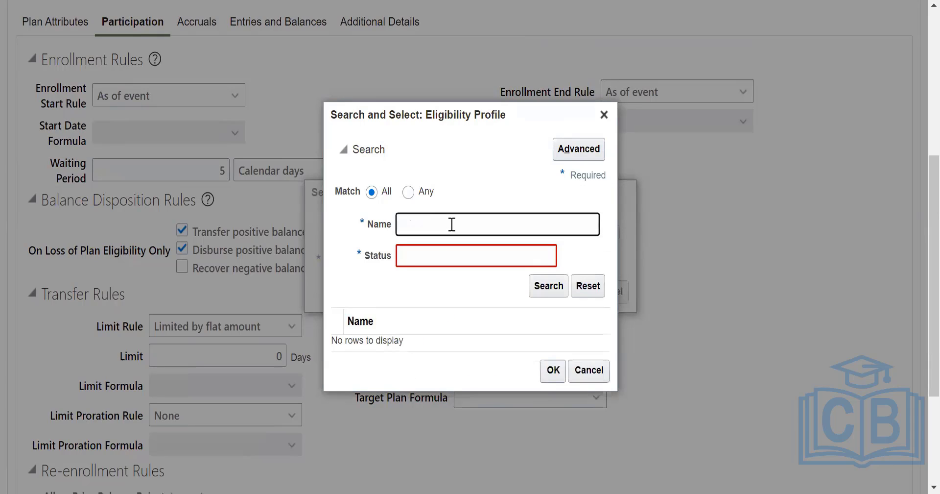
pyautogui.click(431, 260)
pyautogui.write('ax')
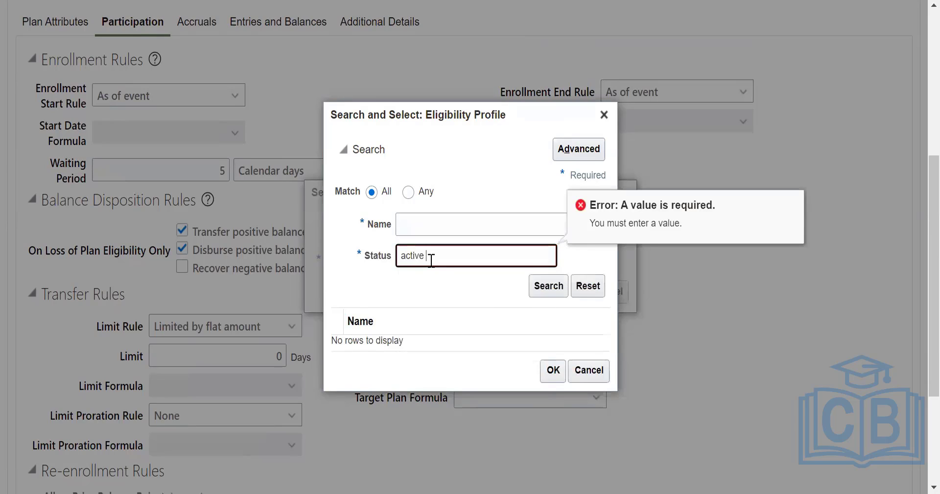
pyautogui.click(561, 290)
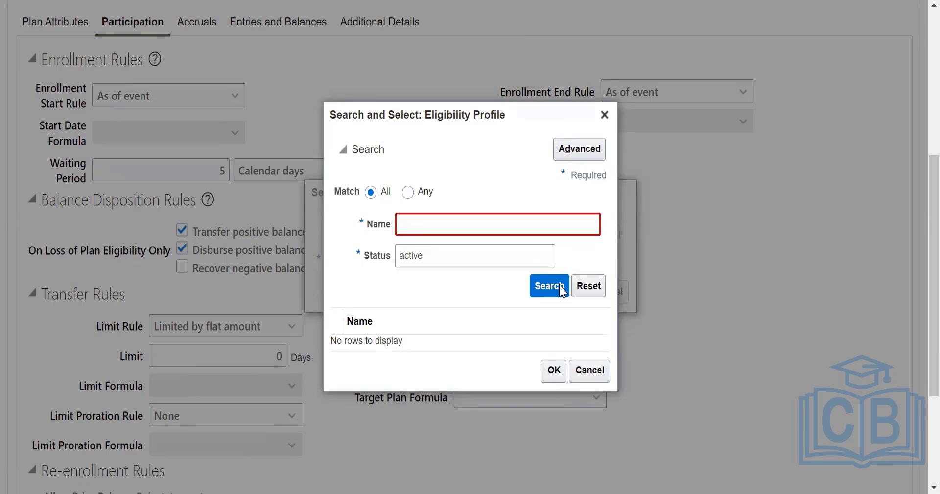
# Clear the status and try searching for eligibility profiles by the name "Active" alone.
pyautogui.click(447, 253)
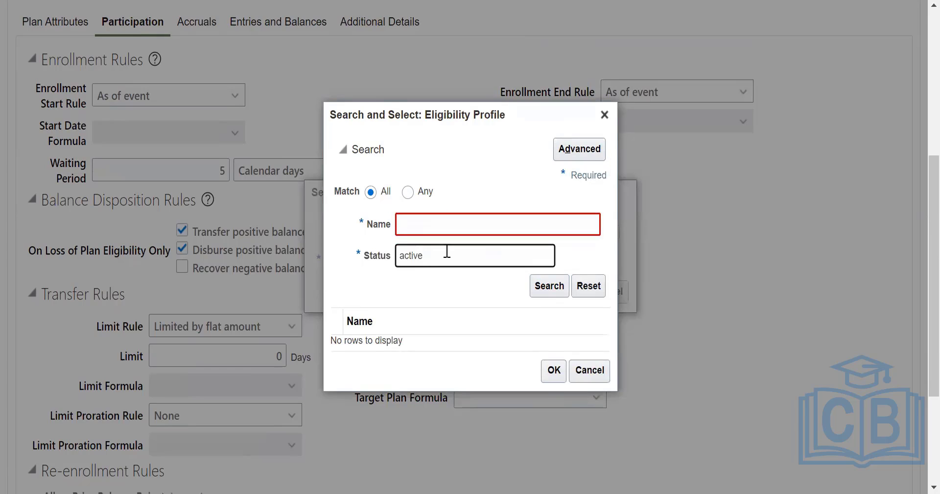
pyautogui.click(440, 223)
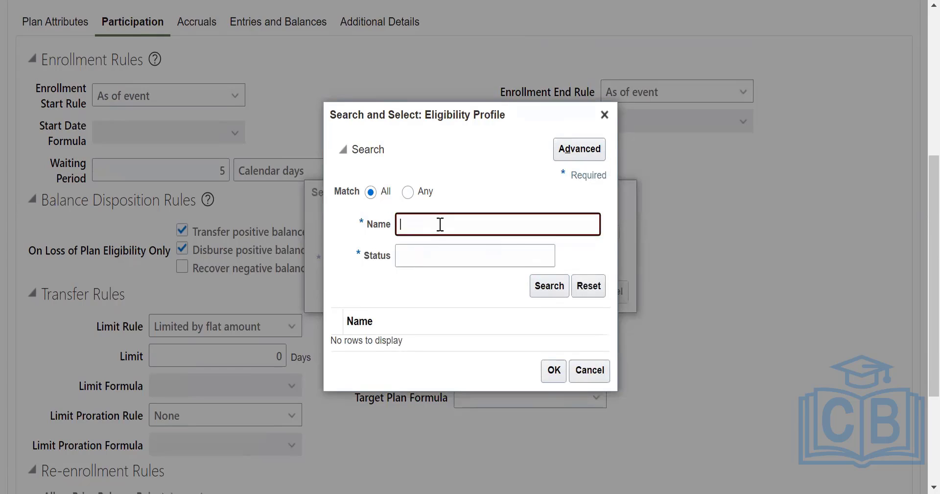
pyautogui.write('Act')
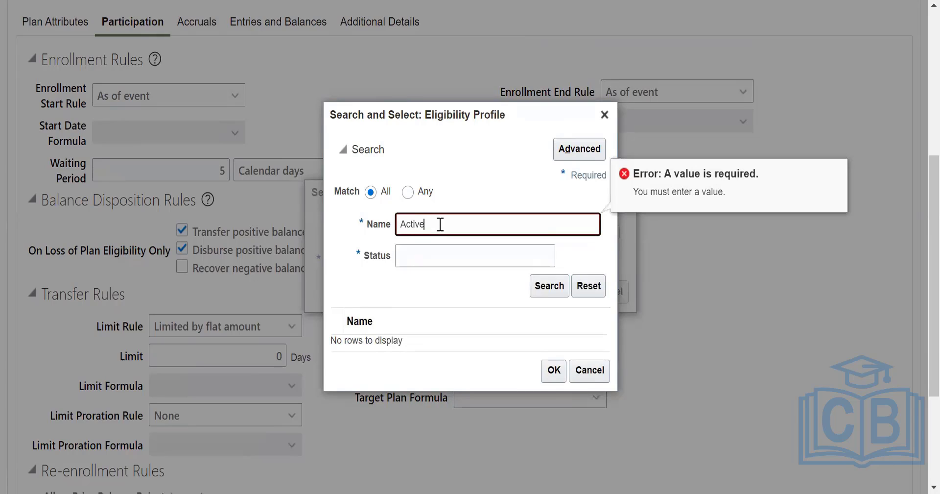
pyautogui.write('ive')
pyautogui.click(556, 289)
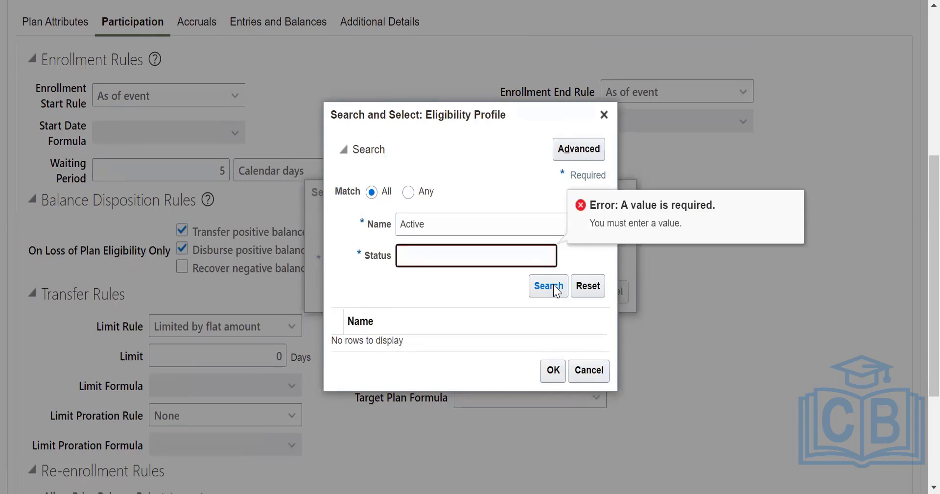
# Clear the profile name and try the eligibility profile search with both criteria empty.
pyautogui.click(469, 222)
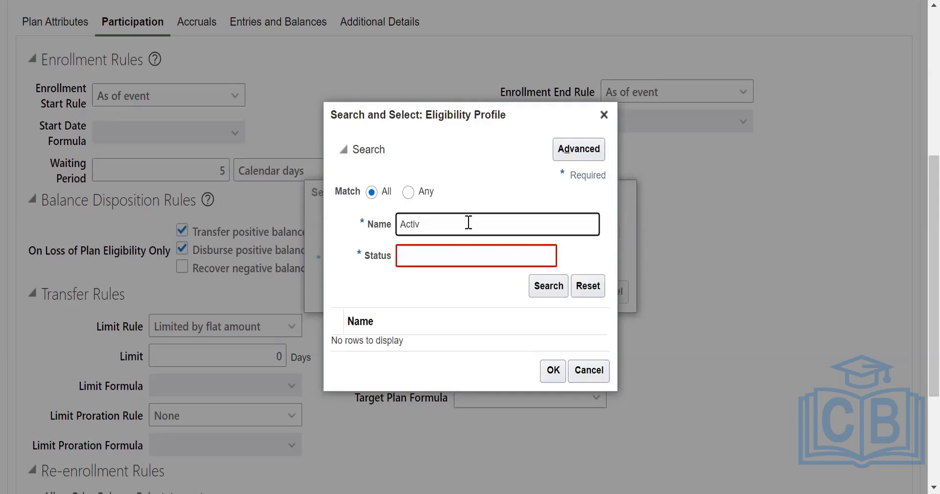
pyautogui.press('BackSpace')
pyautogui.press('BackSpace')
pyautogui.press('BackSpace')
pyautogui.press('BackSpace')
pyautogui.press('BackSpace')
pyautogui.click(562, 294)
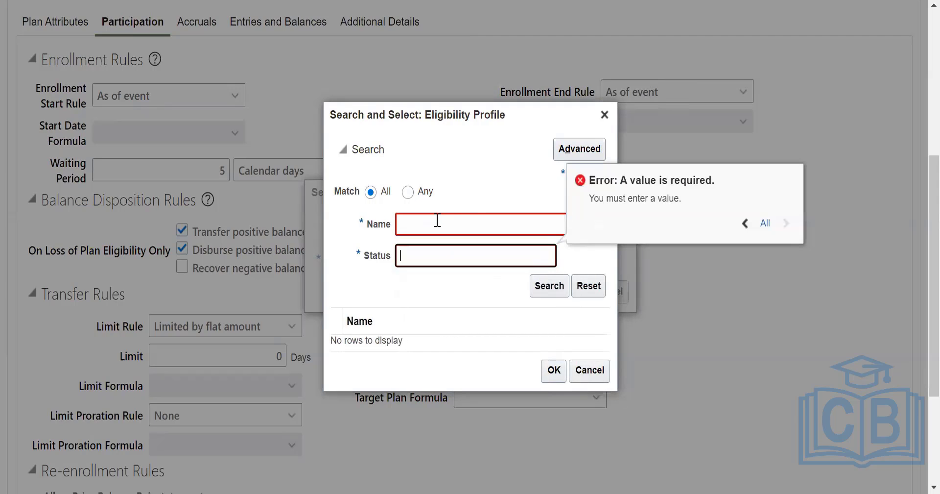
# Search for eligibility profiles with name "Active%" and status "active", then cancel the profile search.
pyautogui.click(438, 220)
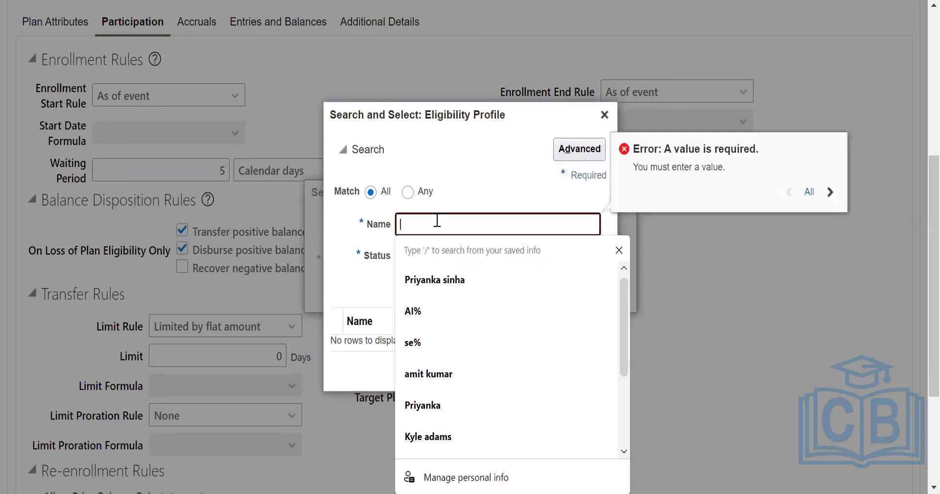
pyautogui.write('Act')
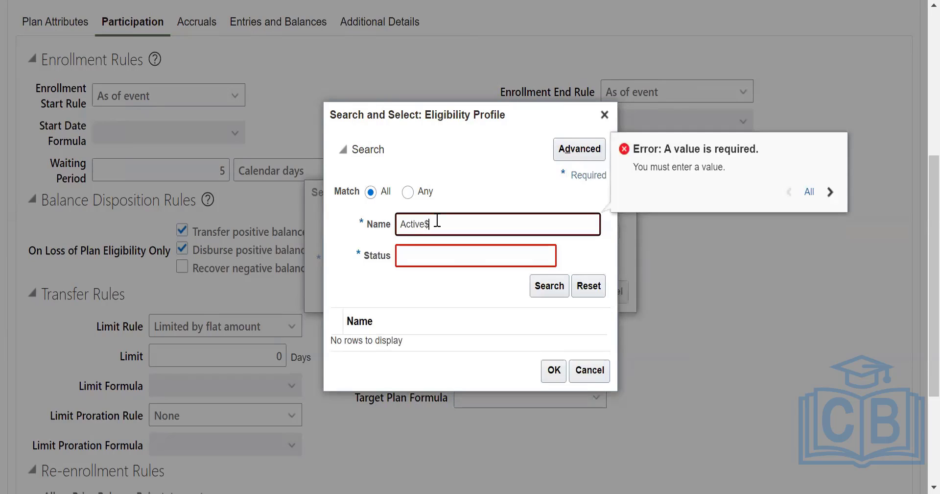
pyautogui.write('ive%')
pyautogui.click(551, 289)
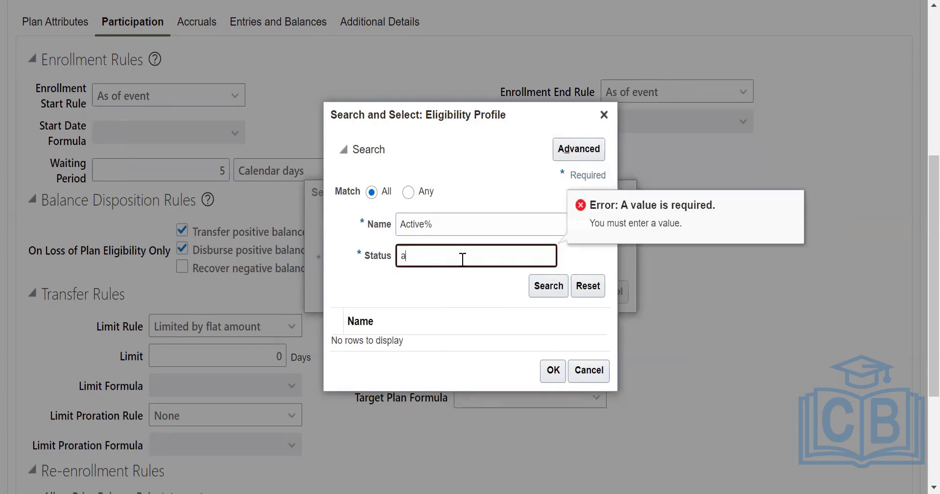
pyautogui.write('active')
pyautogui.click(542, 285)
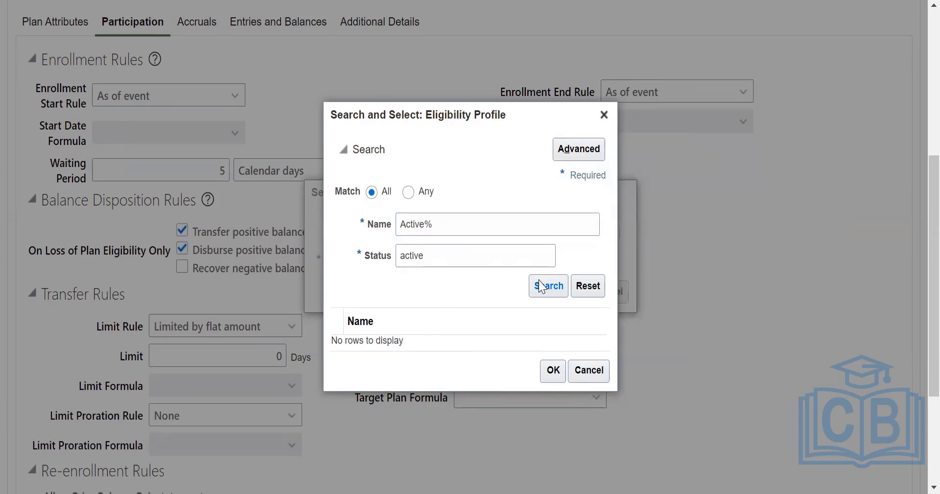
pyautogui.click(540, 286)
pyautogui.click(588, 369)
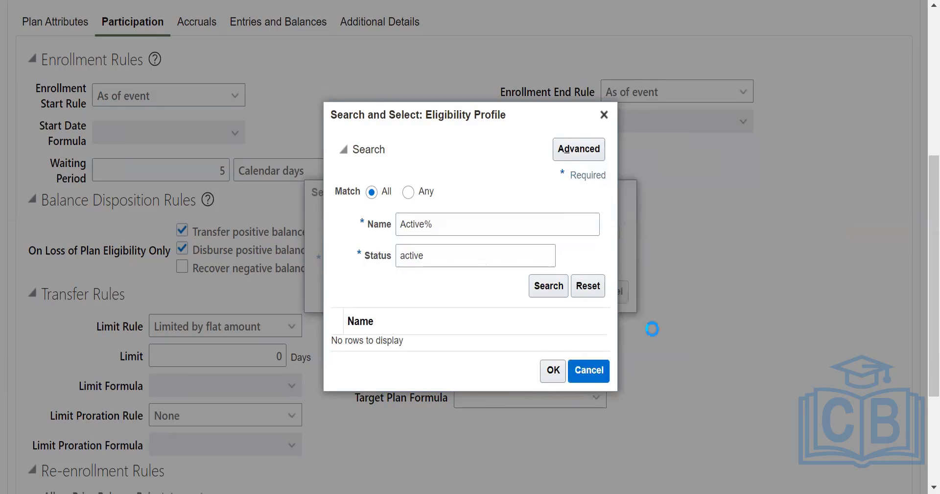
# Choose "Active-Payroll Eligible" as the eligibility profile for sequence 10.
pyautogui.click(523, 261)
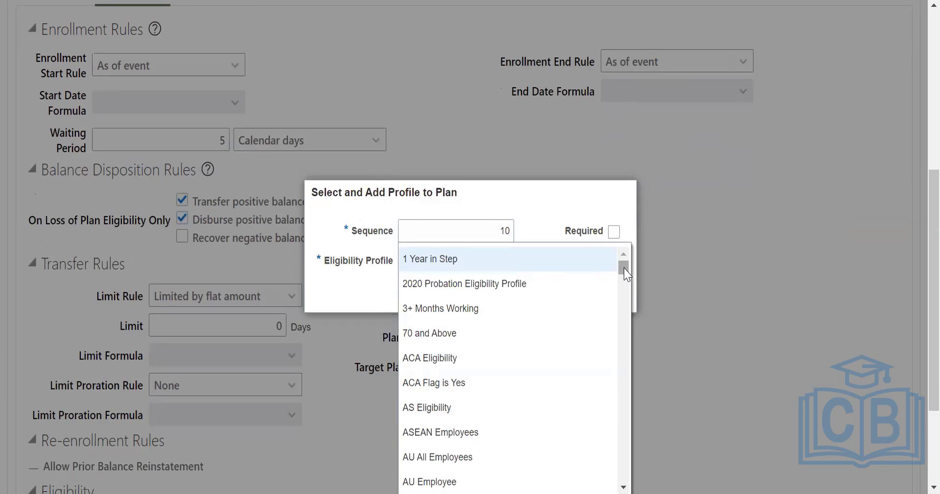
pyautogui.moveTo(623, 266); pyautogui.dragTo(630, 311)
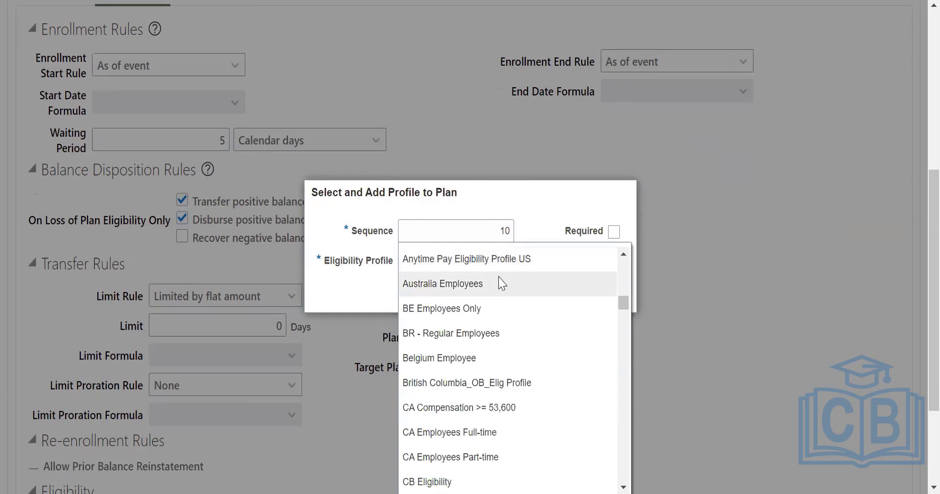
pyautogui.moveTo(622, 301); pyautogui.dragTo(640, 448)
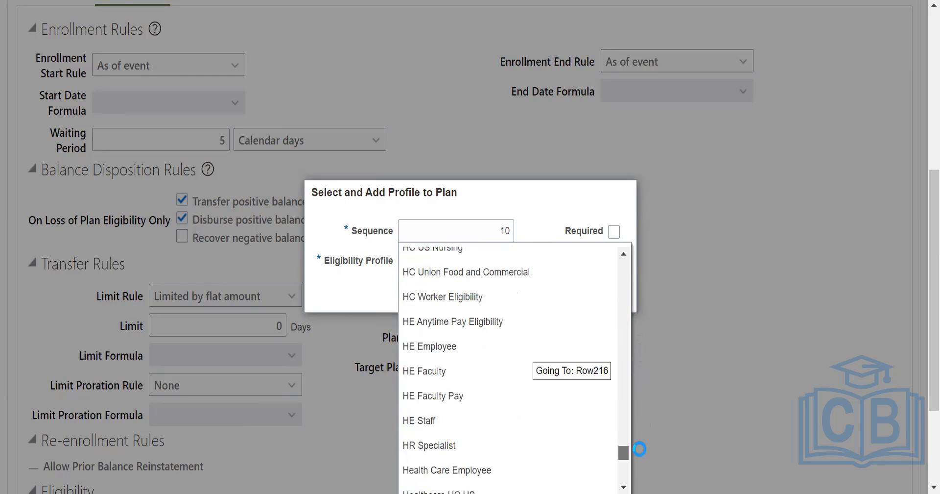
pyautogui.scroll(7, 641, 431)
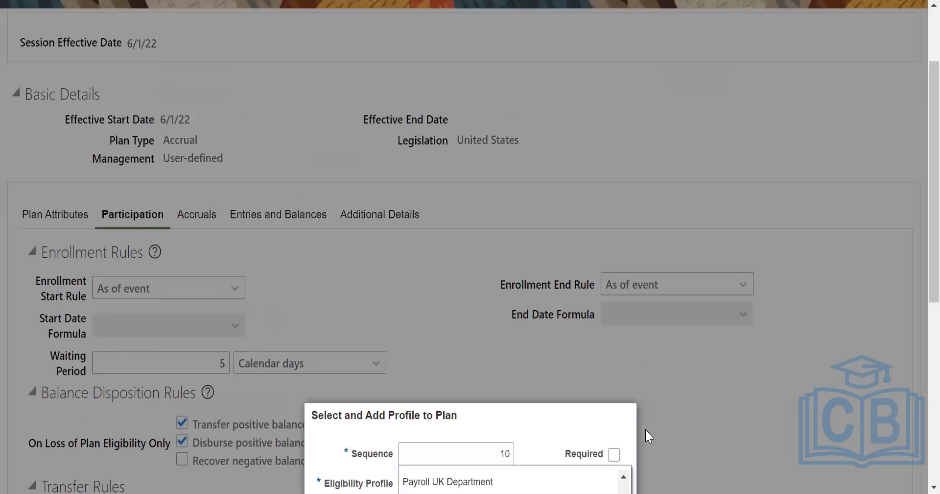
pyautogui.scroll(-7, 658, 340)
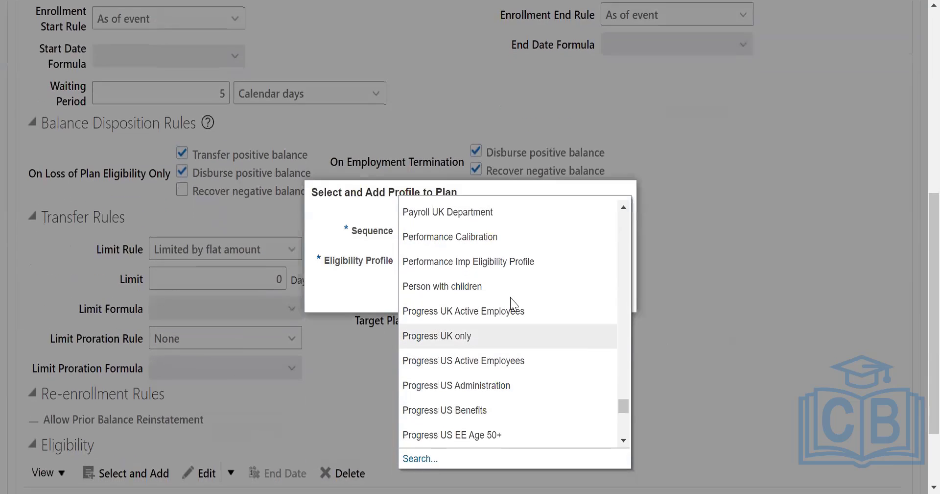
pyautogui.moveTo(623, 411); pyautogui.dragTo(632, 202)
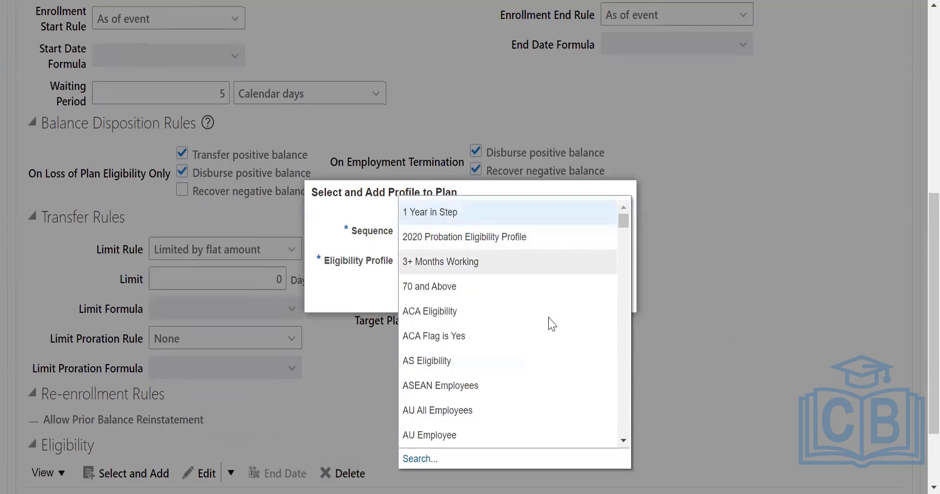
pyautogui.scroll(-5, 548, 332)
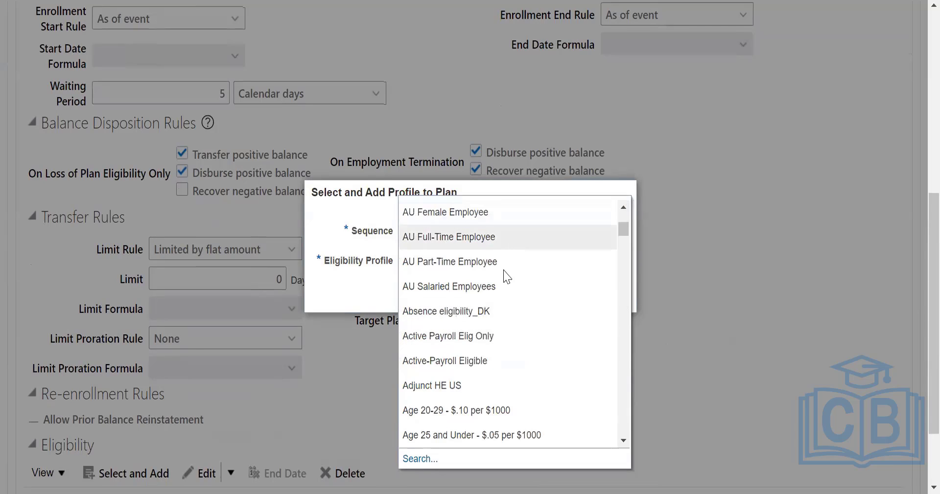
pyautogui.click(484, 358)
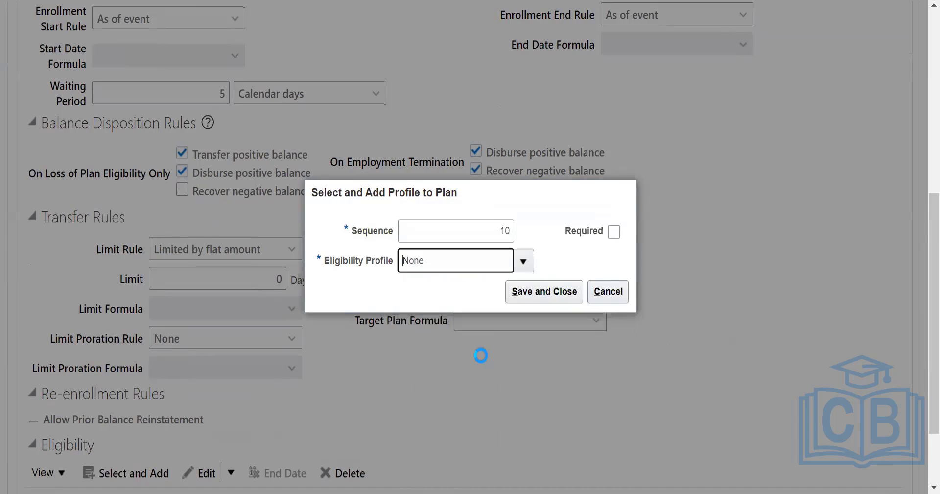
# Try to save the Active-Payroll Eligible profile to the plan, dismiss the error and cancel adding the profile.
pyautogui.click(541, 292)
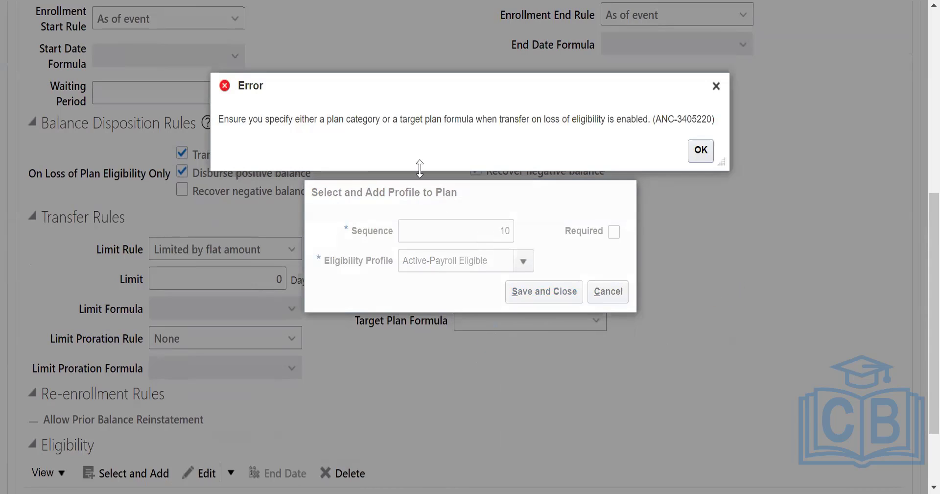
pyautogui.click(700, 150)
pyautogui.click(522, 299)
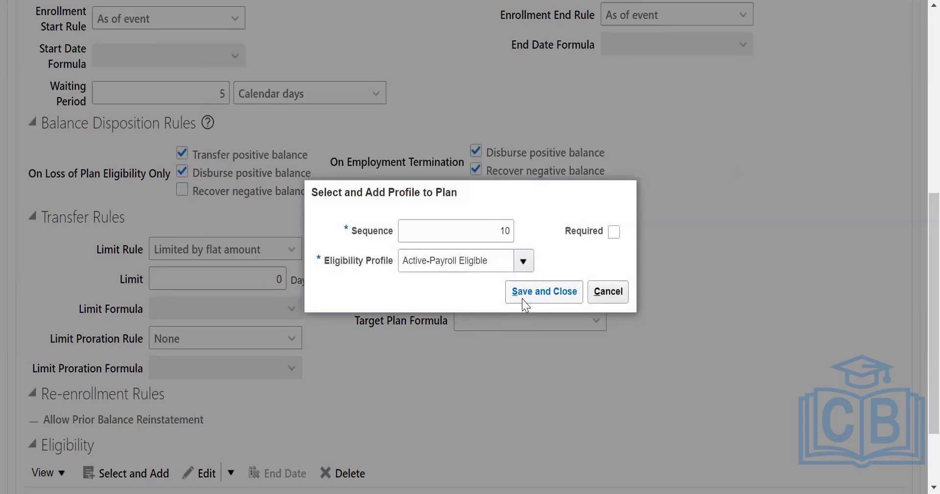
pyautogui.click(701, 150)
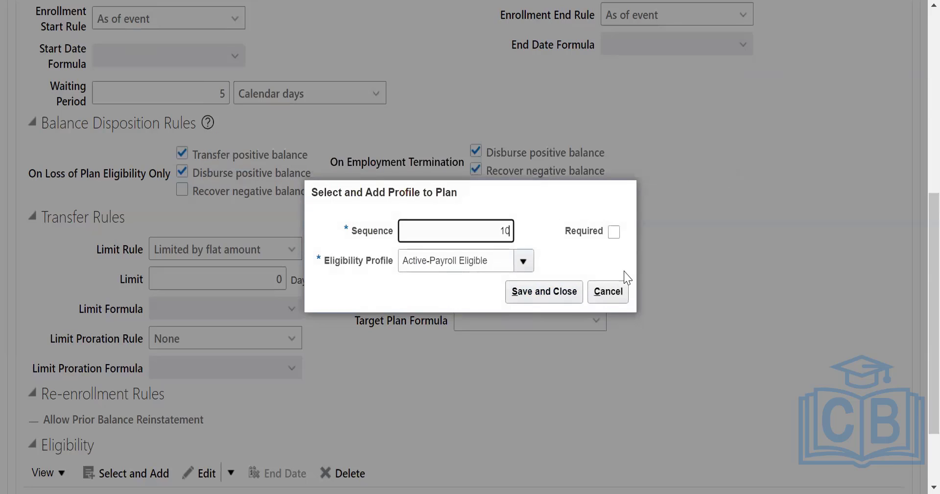
pyautogui.click(608, 290)
# Turn off Disburse positive balance for loss of plan eligibility and try adding an eligibility profile to the plan.
pyautogui.scroll(3, 333, 162)
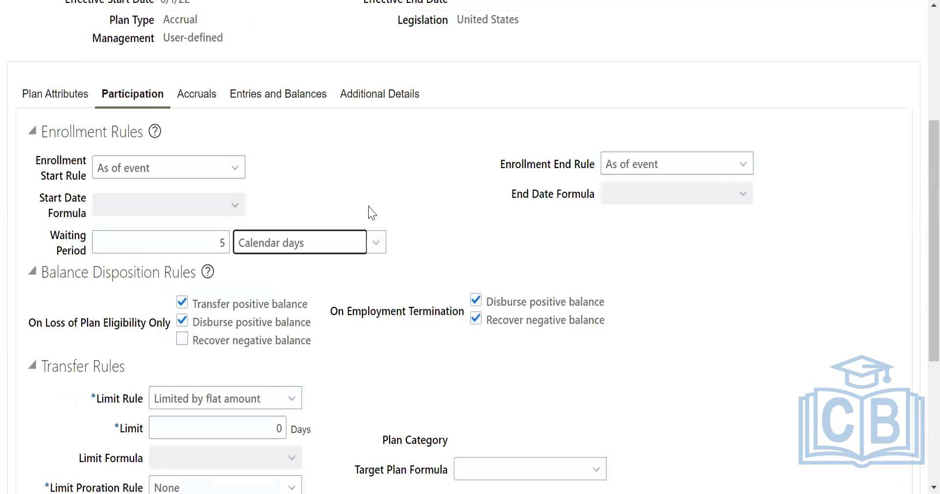
pyautogui.scroll(-2, 372, 211)
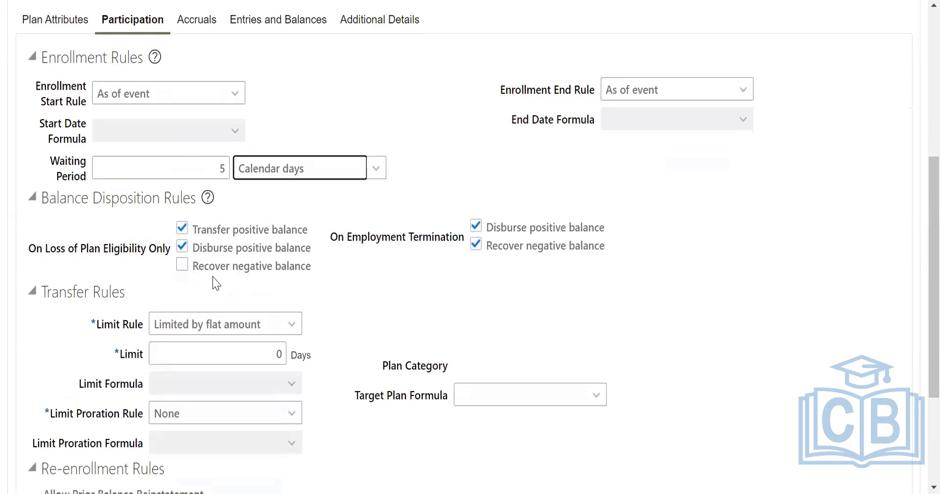
pyautogui.click(182, 247)
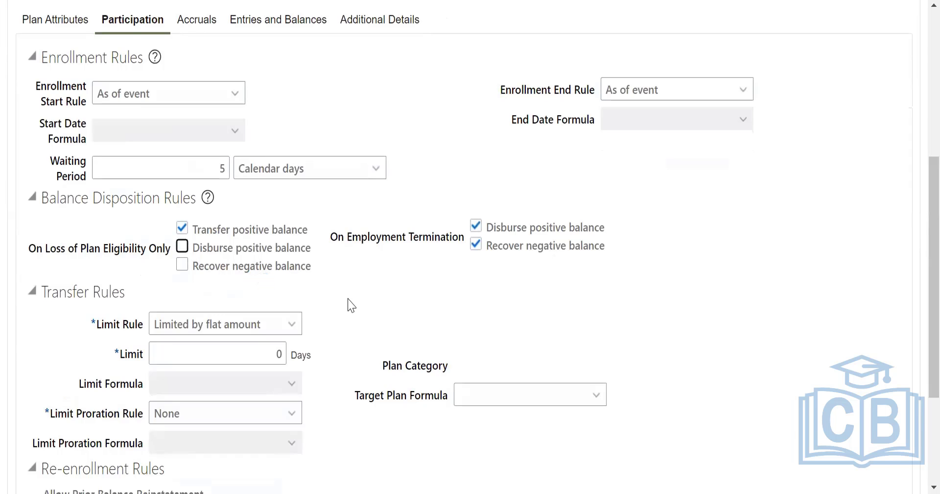
pyautogui.scroll(-4, 462, 315)
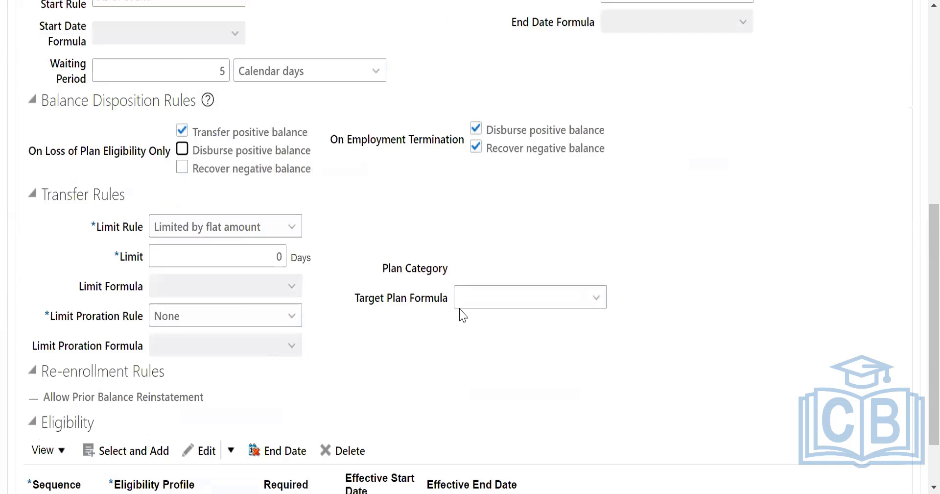
pyautogui.click(140, 377)
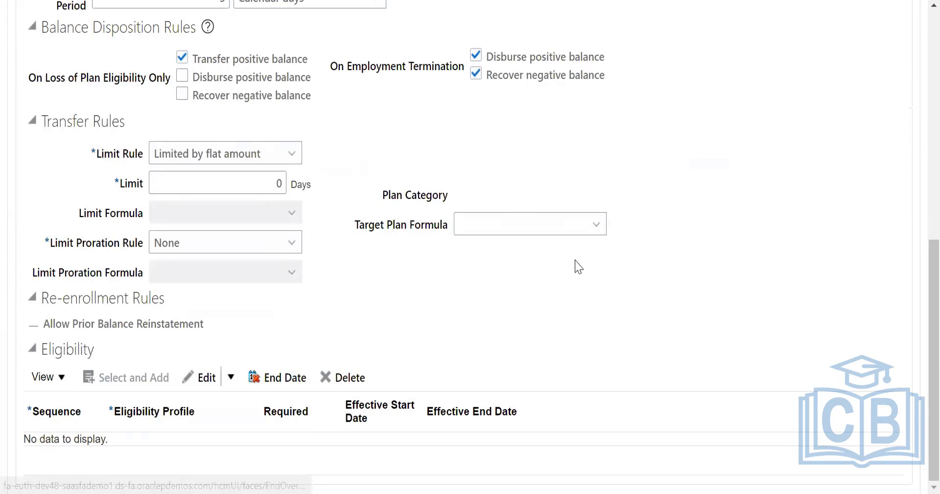
pyautogui.click(705, 158)
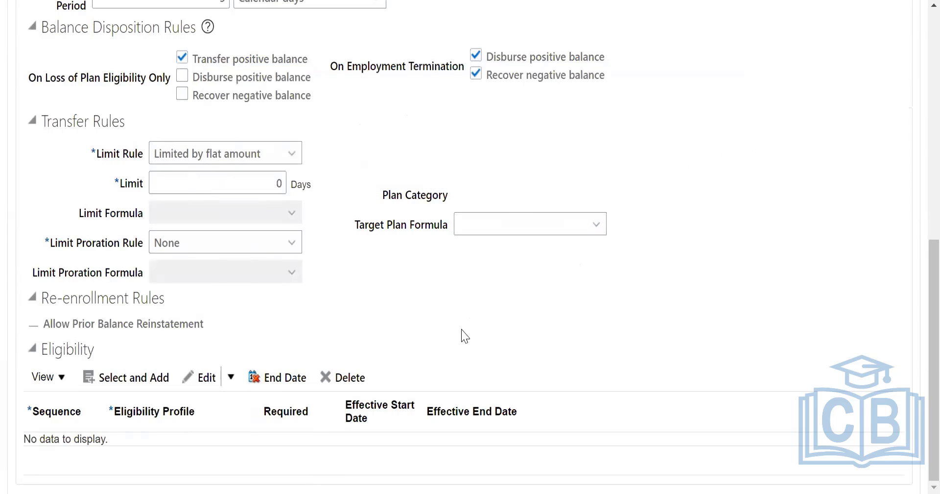
# Retry adding an eligibility profile and examine the error text about the plan category and target plan formula.
pyautogui.click(112, 381)
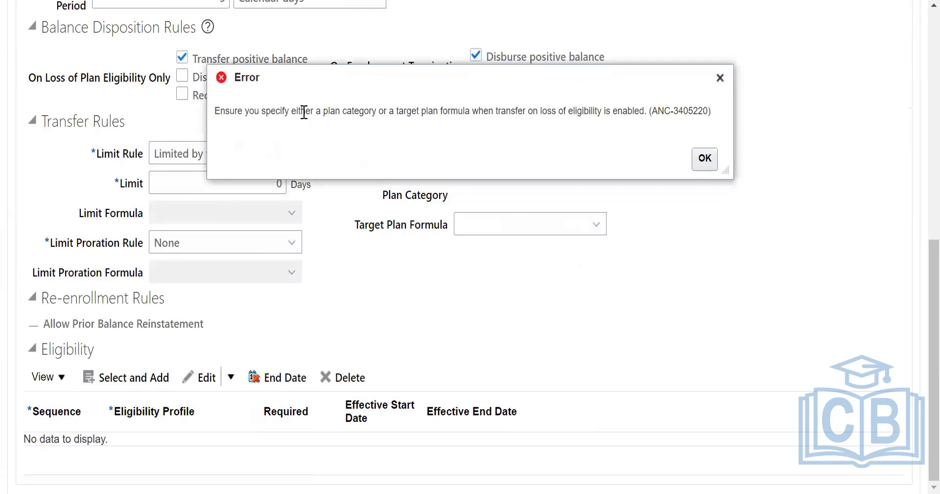
pyautogui.moveTo(303, 111); pyautogui.dragTo(621, 102)
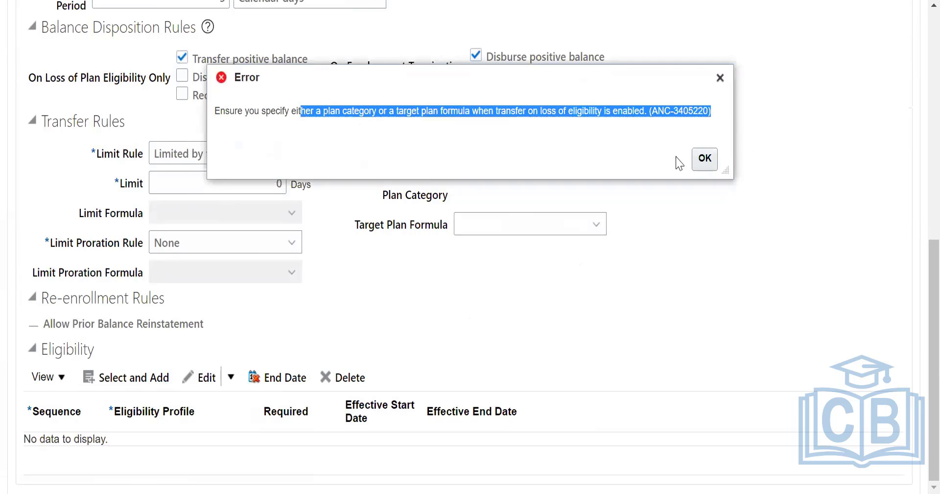
pyautogui.click(705, 158)
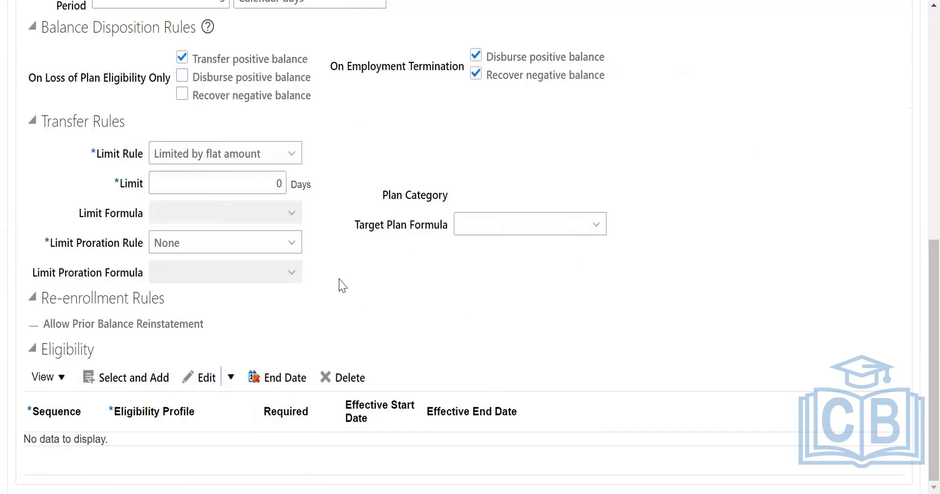
pyautogui.click(133, 380)
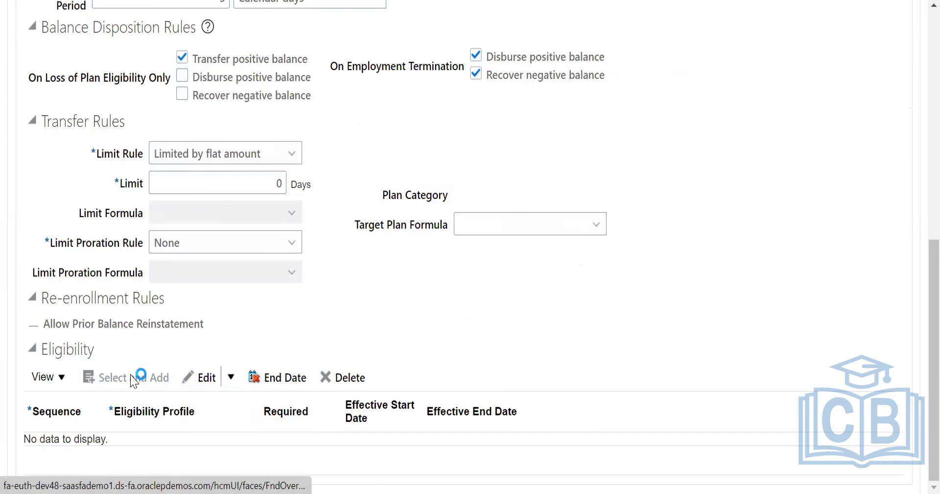
pyautogui.moveTo(335, 110); pyautogui.dragTo(370, 111)
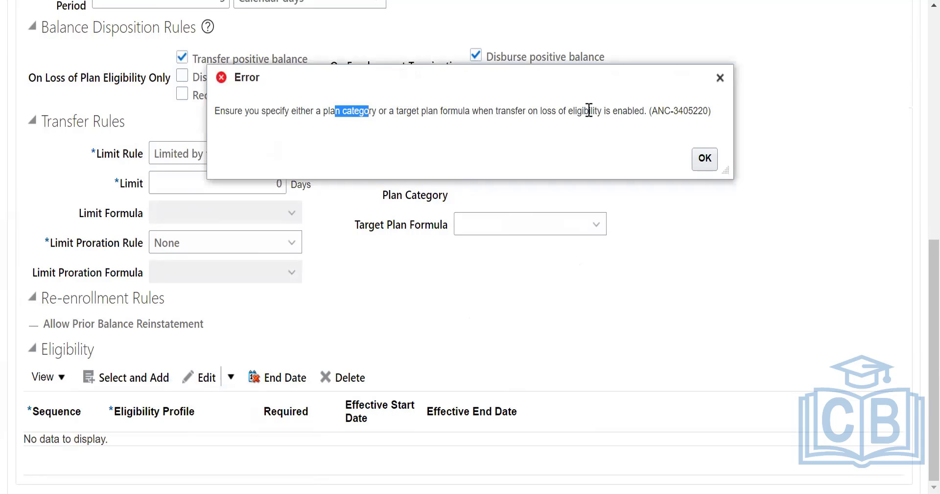
pyautogui.click(704, 159)
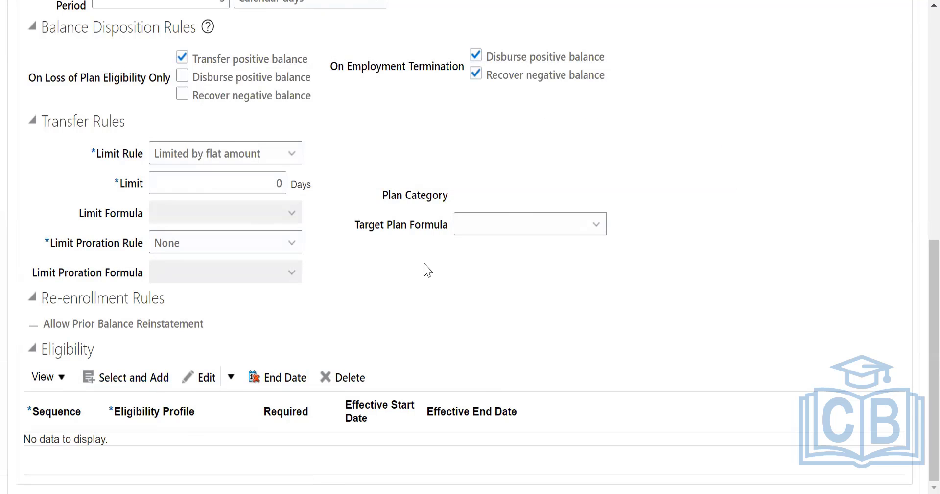
# Turn off Transfer positive balance for loss of plan eligibility.
pyautogui.scroll(2, 347, 135)
pyautogui.click(182, 132)
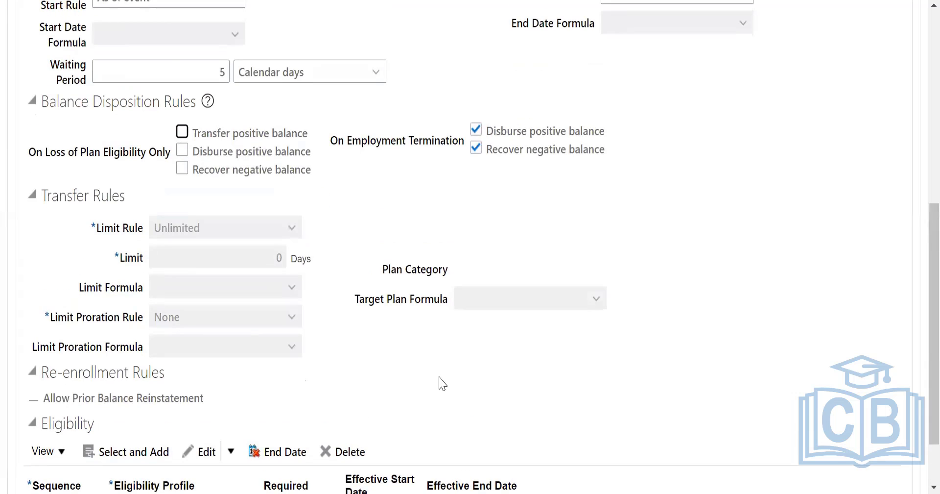
pyautogui.scroll(-2, 378, 174)
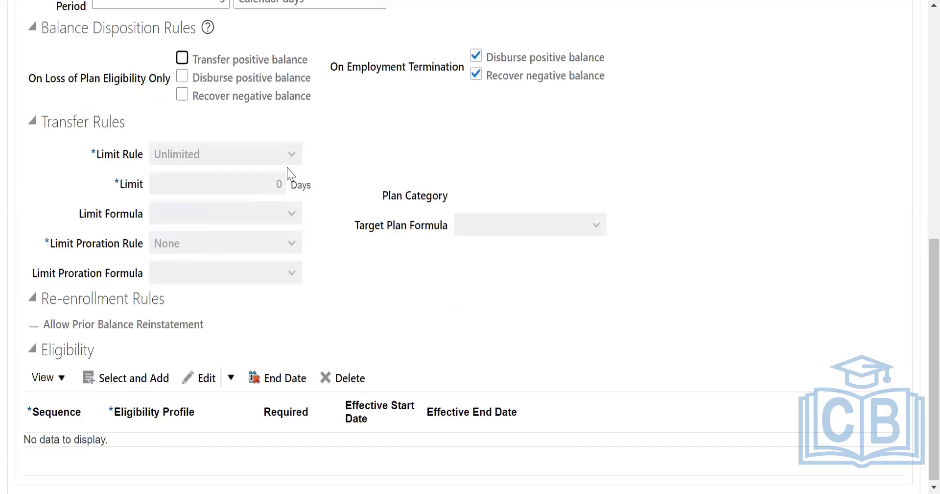
# Re-enable Transfer positive balance for loss of plan eligibility, limited by flat amount with a limit of 10 days.
pyautogui.click(183, 59)
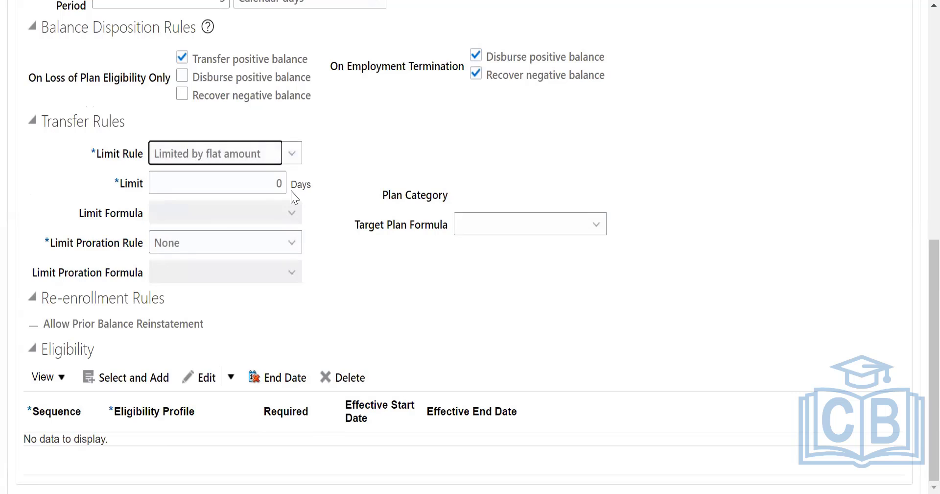
pyautogui.click(284, 176)
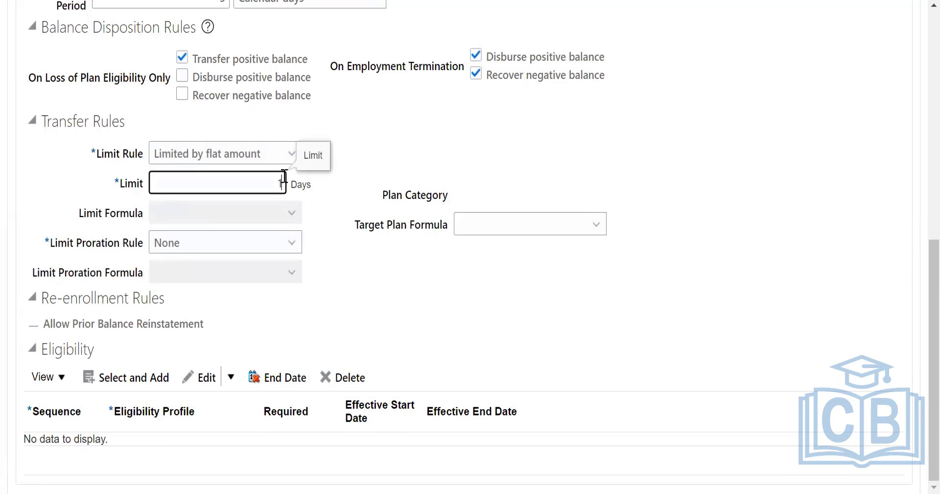
# Try again to add an eligibility profile with the transfer limit in place, also checking the available edit options.
pyautogui.click(116, 380)
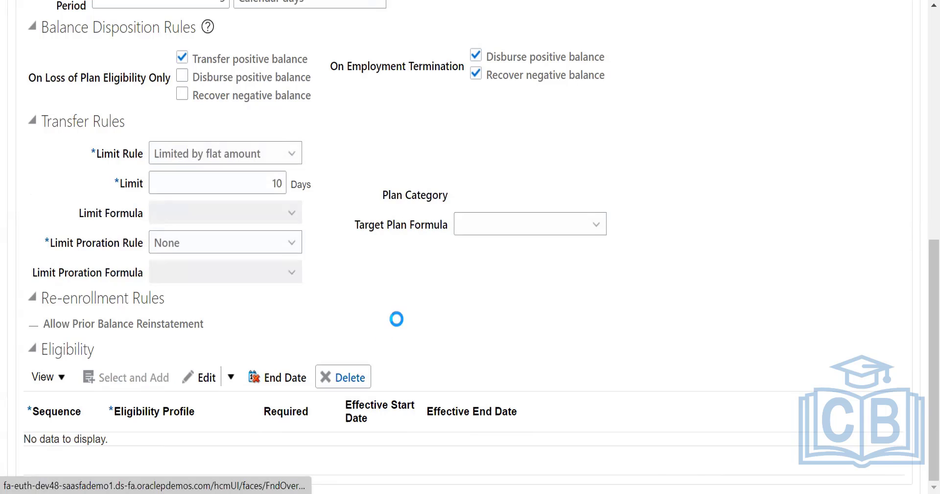
pyautogui.click(704, 161)
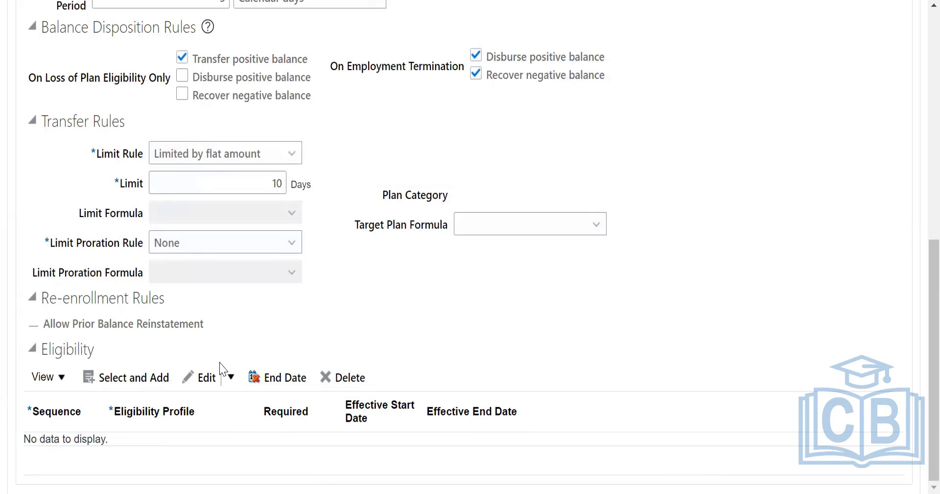
pyautogui.click(205, 380)
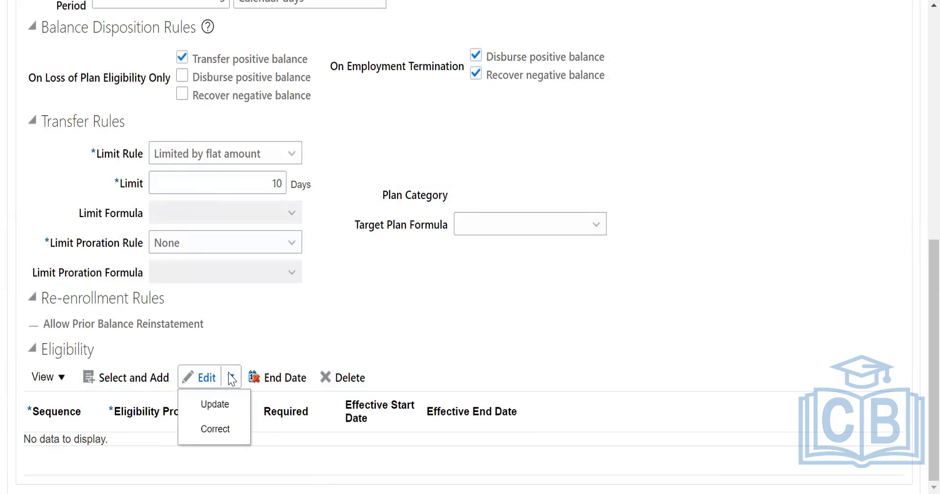
pyautogui.click(141, 387)
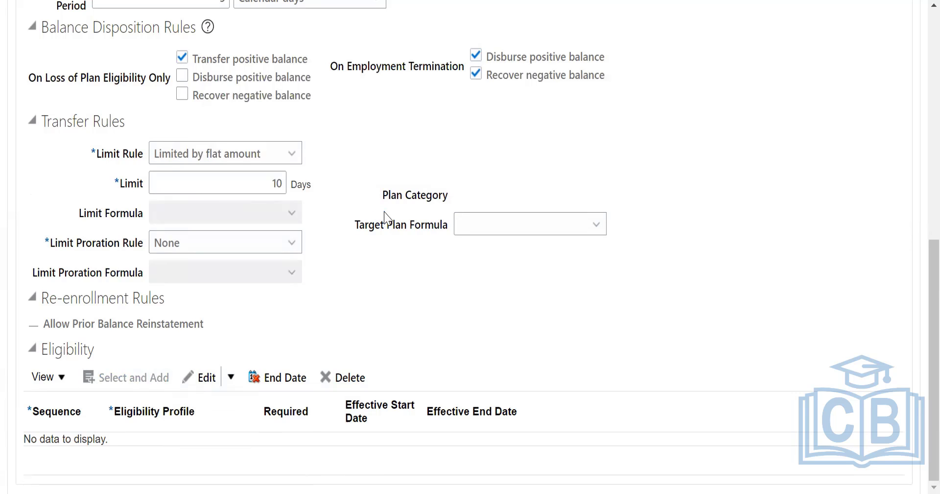
pyautogui.click(710, 168)
# Turn off Transfer positive balance for loss of plan eligibility and add eligibility profile Active-Payroll Eligible with sequence 10.
pyautogui.click(182, 58)
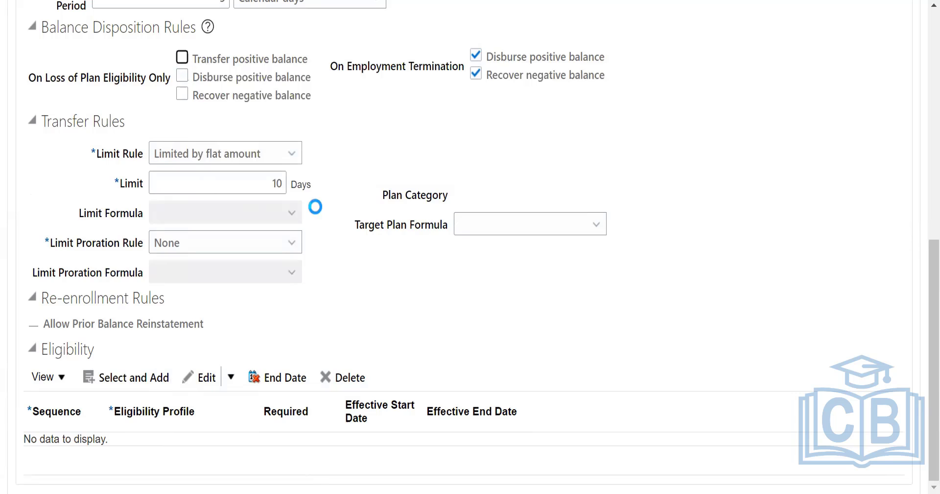
pyautogui.click(149, 376)
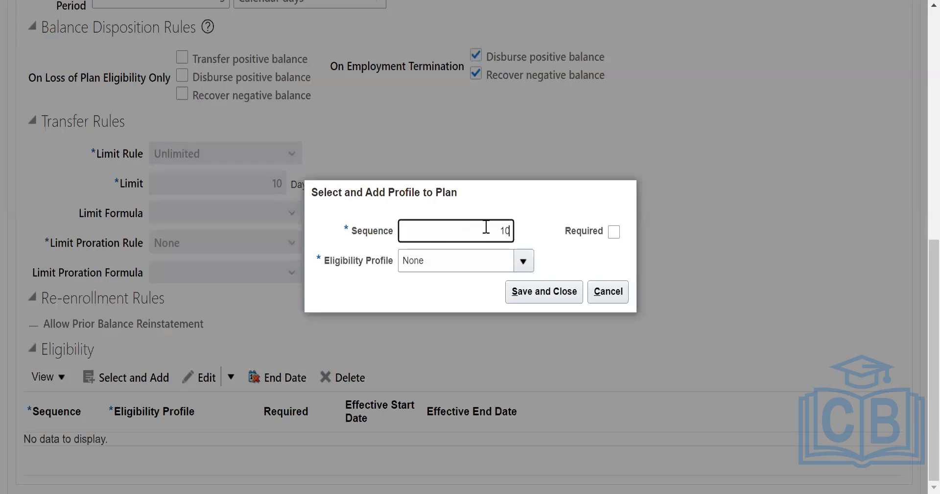
pyautogui.write('10')
pyautogui.click(523, 259)
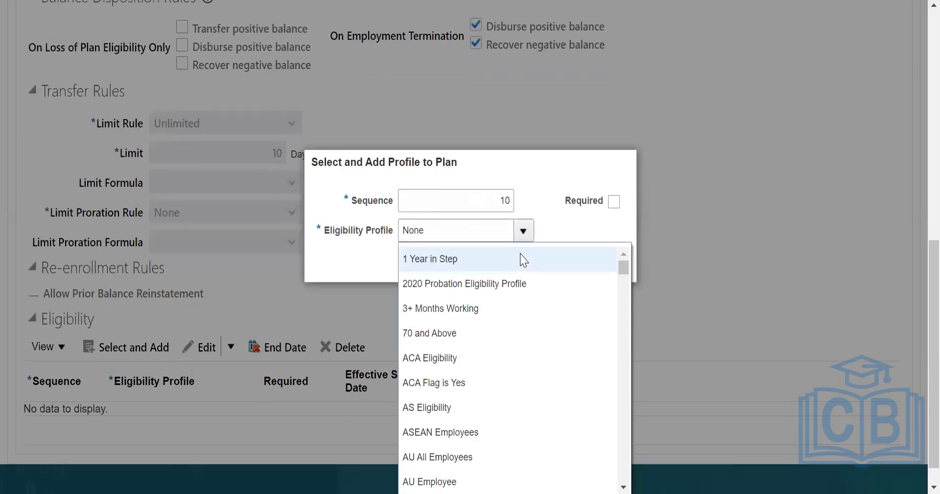
pyautogui.scroll(-10, 458, 381)
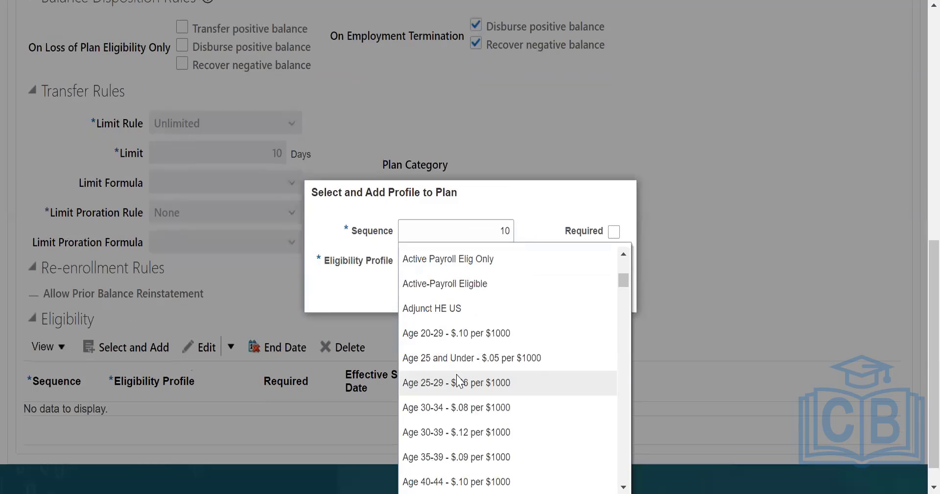
pyautogui.scroll(5, 464, 380)
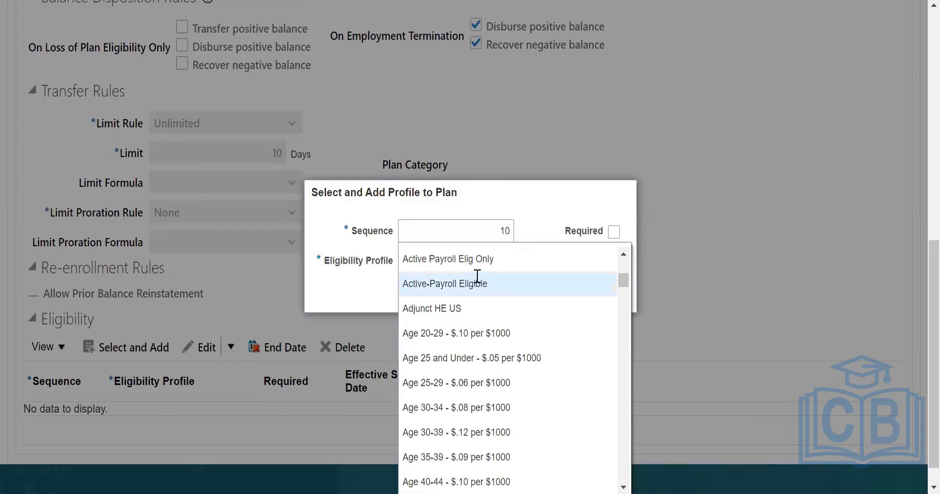
pyautogui.click(476, 283)
pyautogui.click(558, 294)
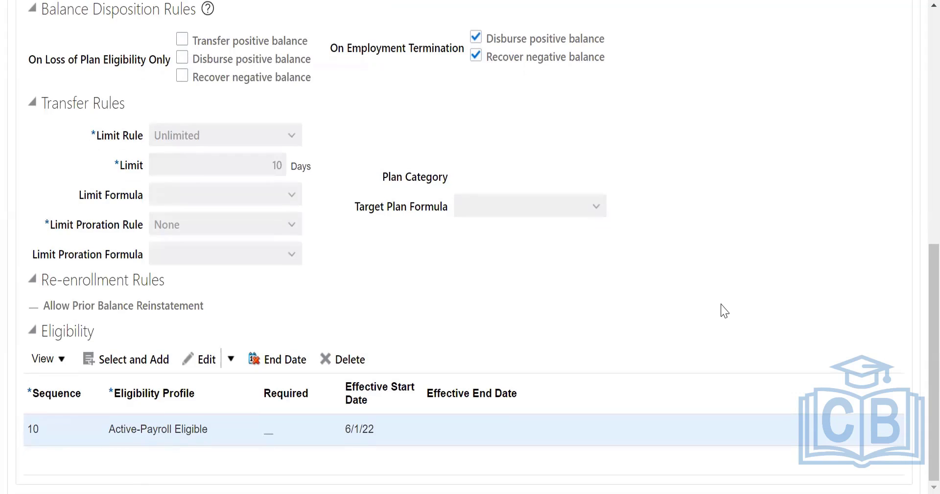
# Save and close the absence plan, and reopen US_Absence Plans through a search for plans matching US%.
pyautogui.scroll(10, 724, 310)
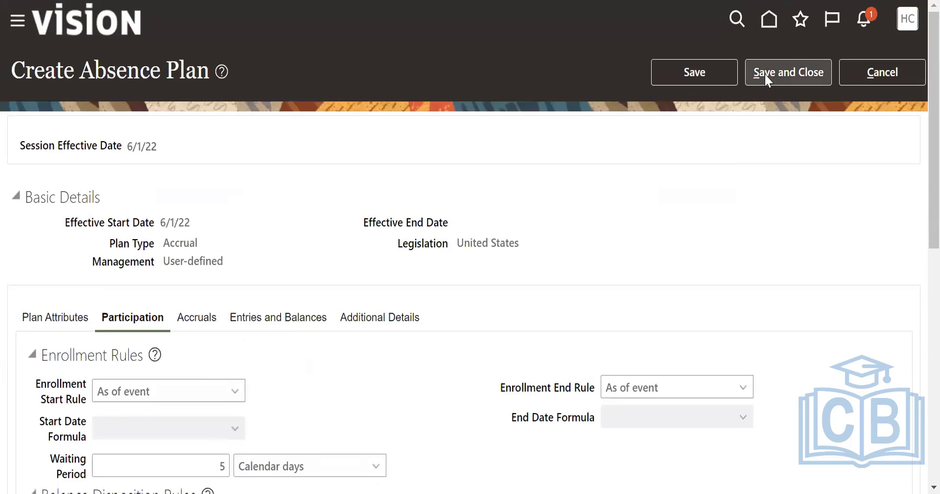
pyautogui.click(766, 73)
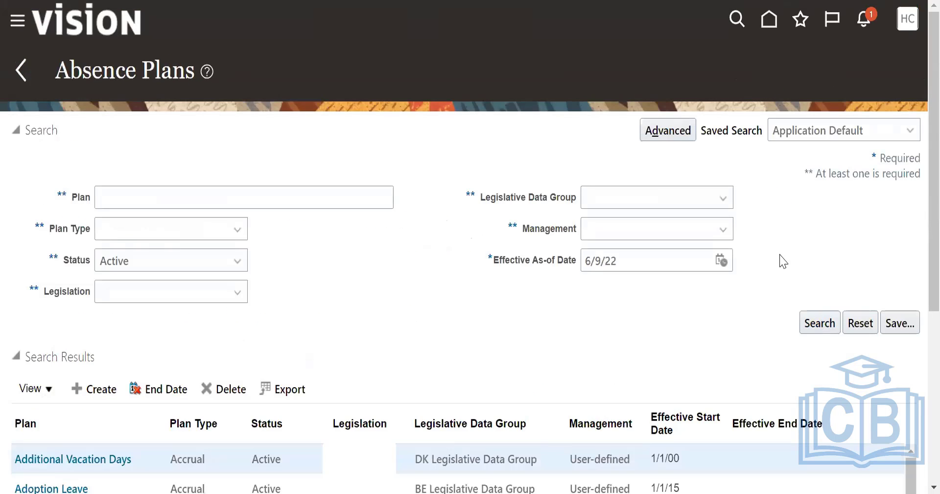
pyautogui.scroll(-3, 522, 353)
pyautogui.click(140, 44)
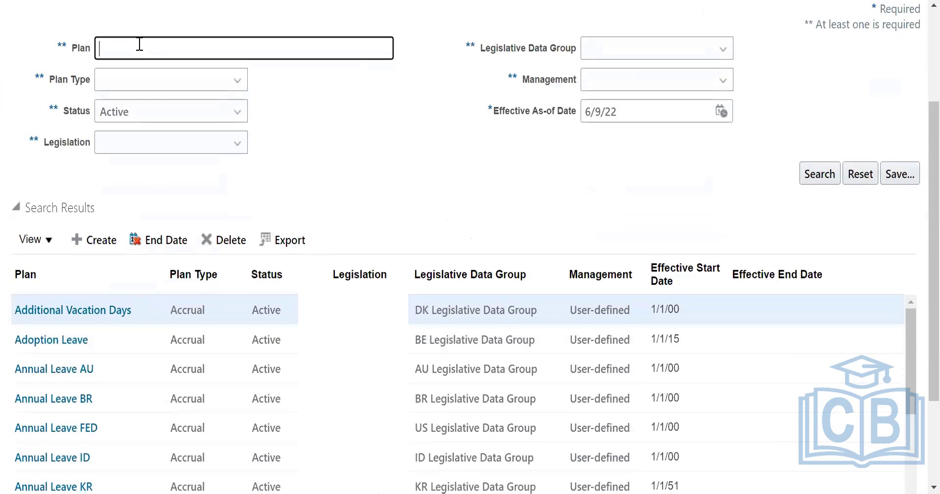
pyautogui.write('US%')
pyautogui.click(820, 175)
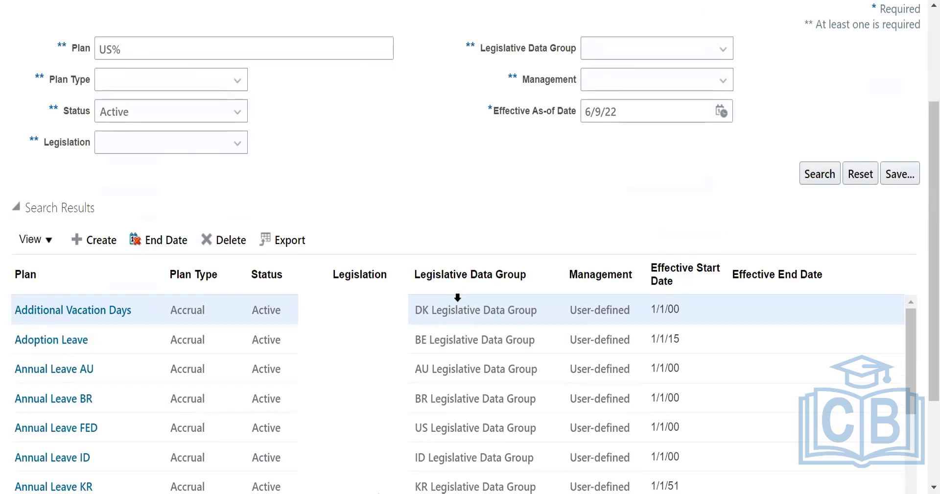
pyautogui.click(49, 324)
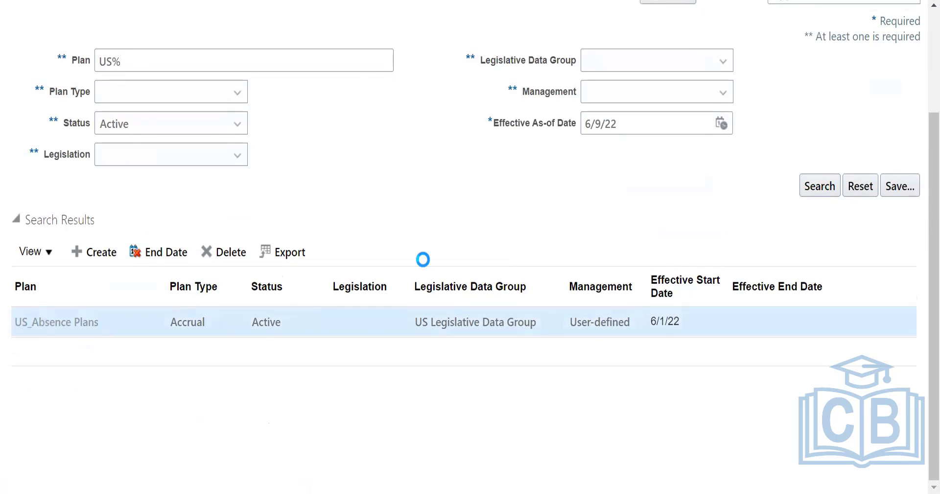
# Create an accrual matrix row with sequence 10 in the plan's accrual settings.
pyautogui.scroll(-3, 208, 187)
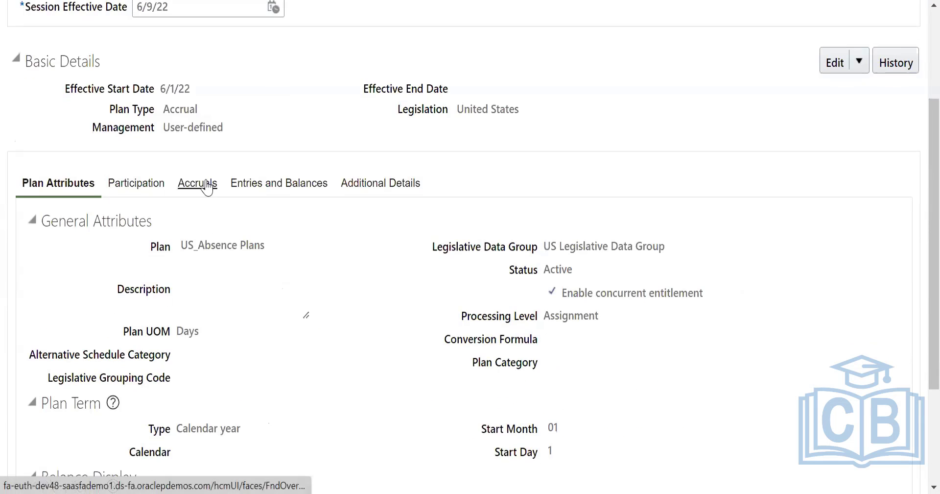
pyautogui.click(201, 188)
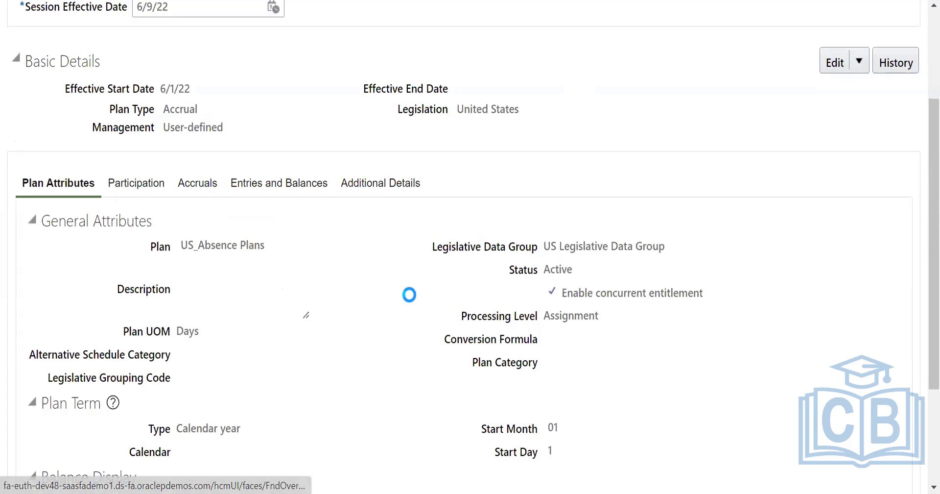
pyautogui.scroll(-3, 385, 281)
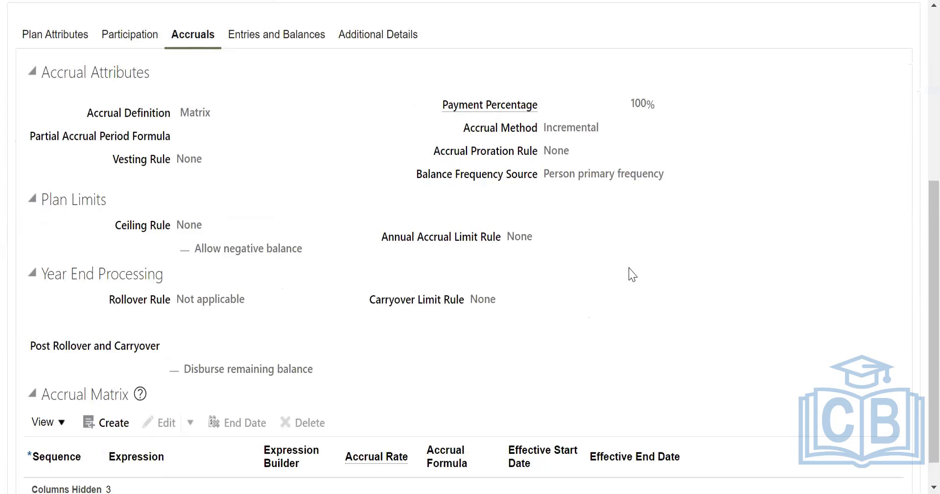
pyautogui.scroll(-1, 632, 275)
pyautogui.click(111, 391)
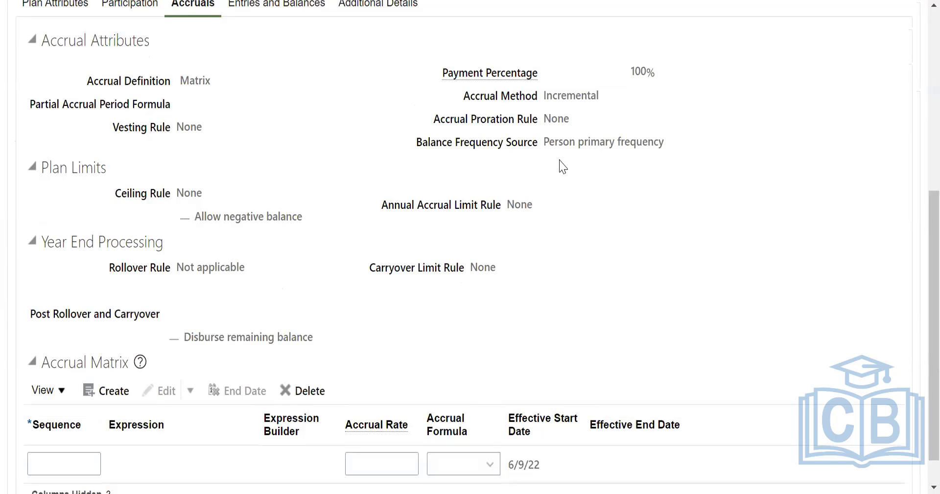
pyautogui.click(96, 462)
pyautogui.write('10')
pyautogui.scroll(-1, 171, 333)
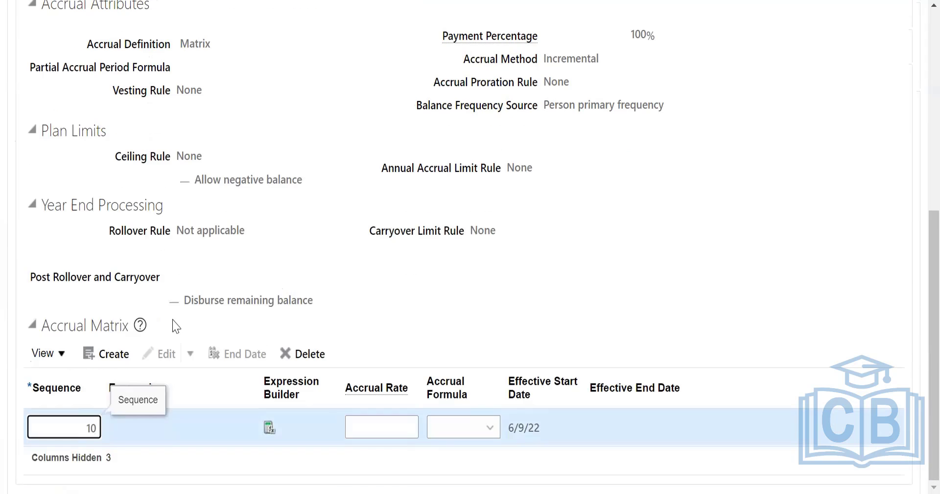
# Open the expression builder for the sequence 10 row and examine the available operators, derived age factors and person entities.
pyautogui.click(270, 427)
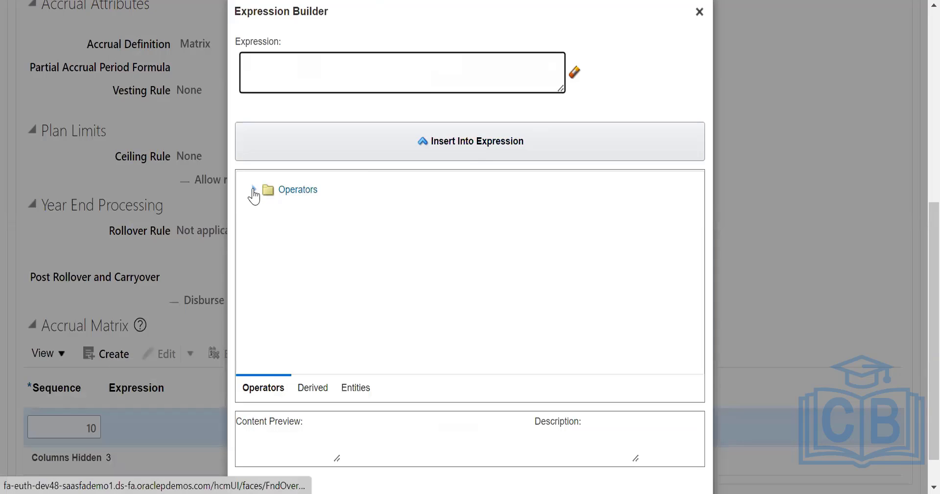
pyautogui.click(254, 191)
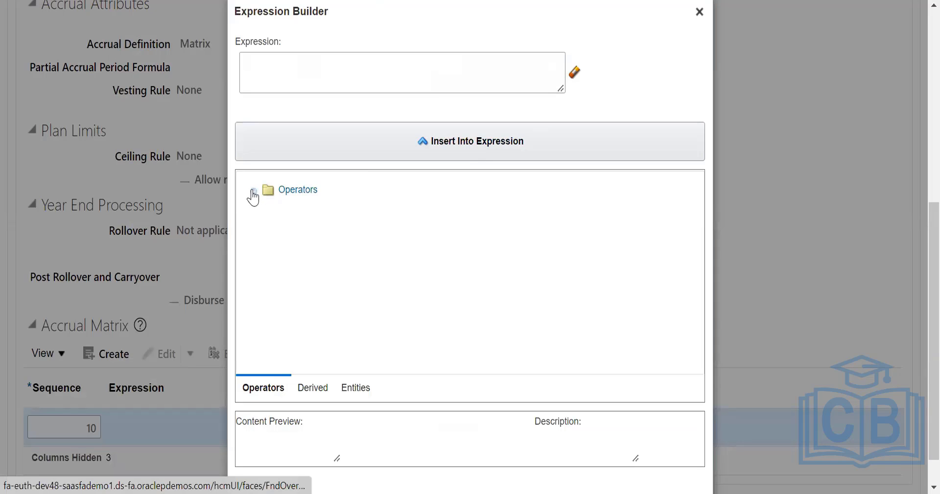
pyautogui.click(273, 57)
pyautogui.click(319, 388)
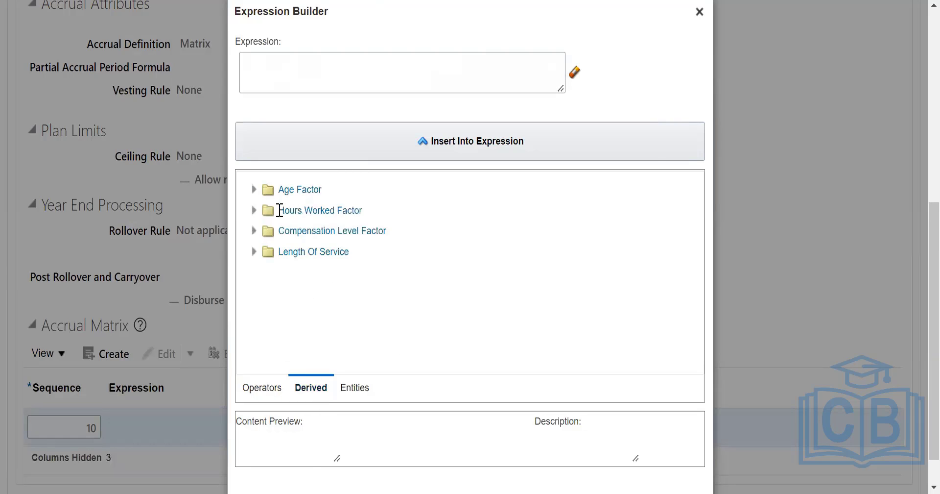
pyautogui.click(253, 190)
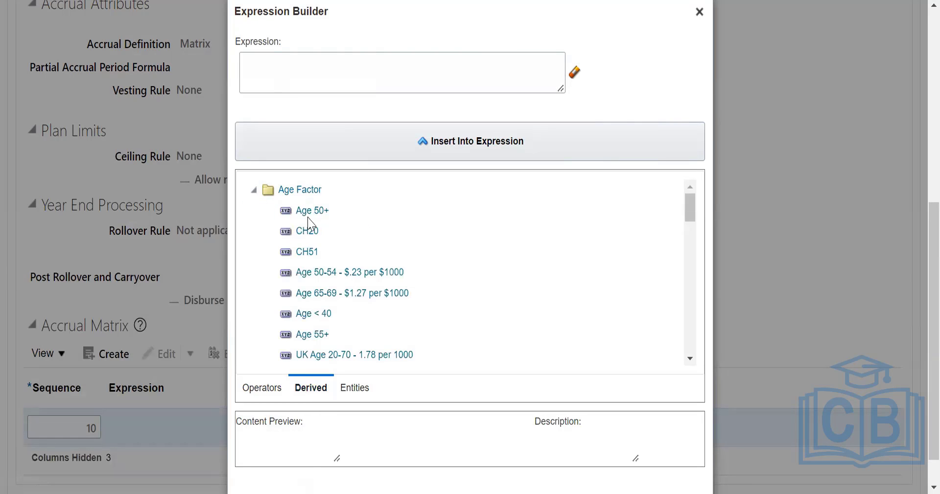
pyautogui.scroll(-6, 328, 303)
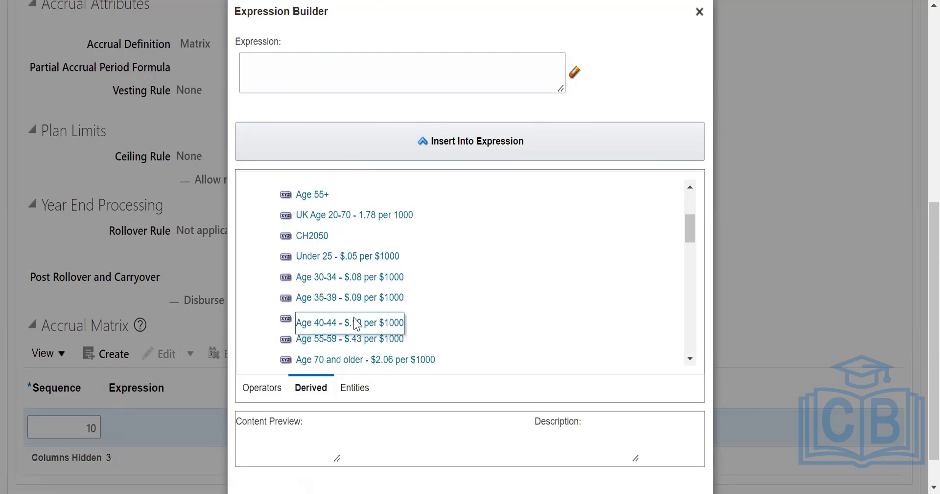
pyautogui.scroll(5, 361, 301)
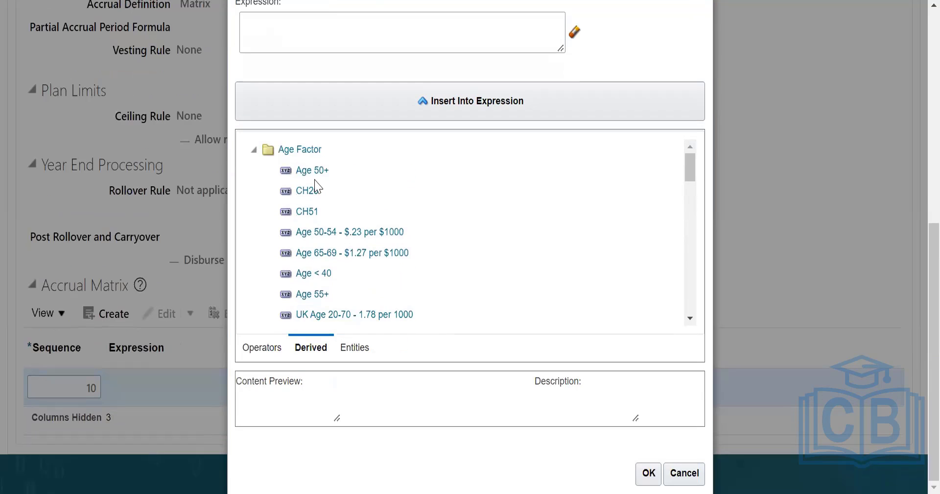
pyautogui.click(355, 347)
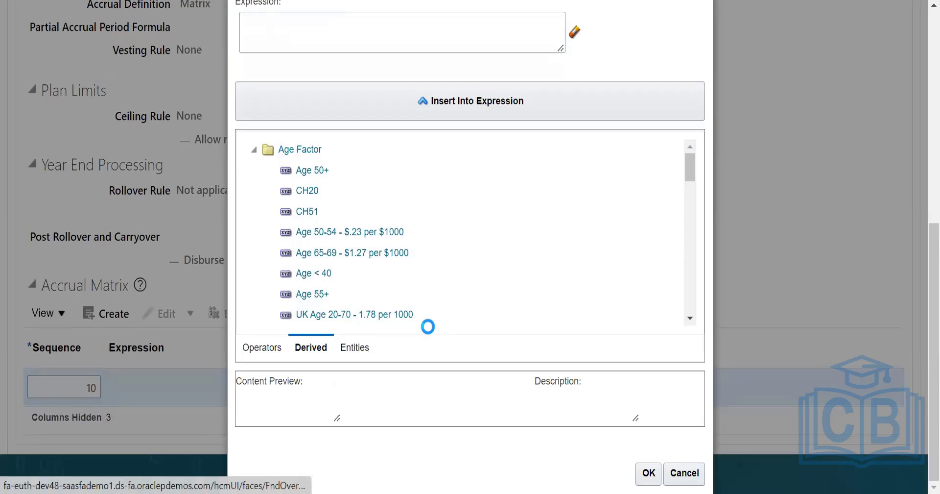
pyautogui.click(254, 149)
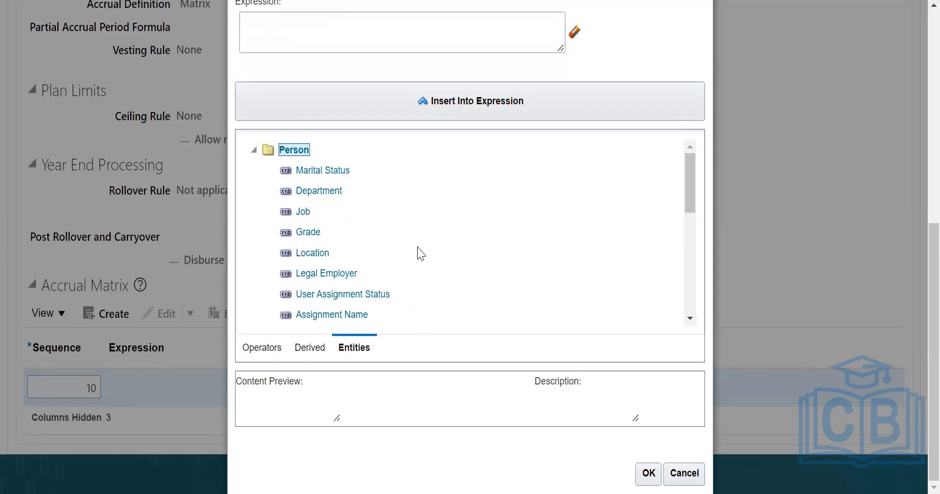
pyautogui.scroll(-2, 371, 257)
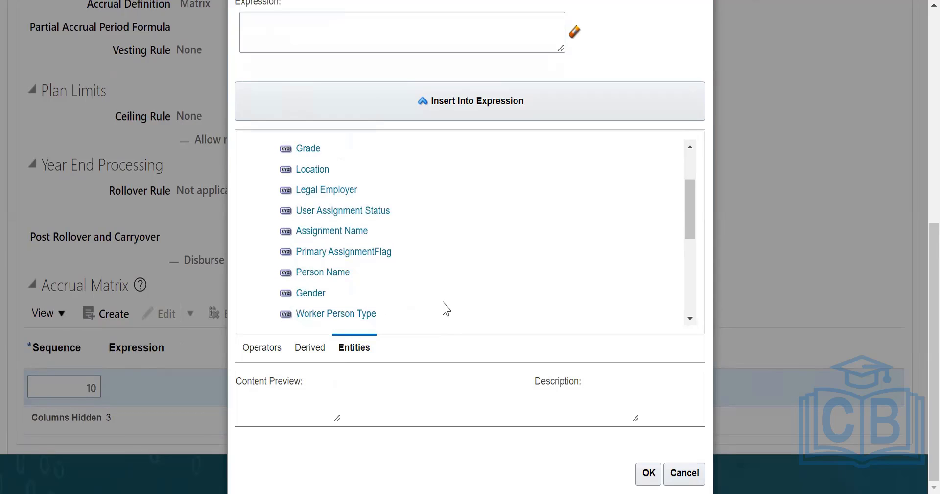
pyautogui.scroll(2, 443, 303)
pyautogui.click(263, 349)
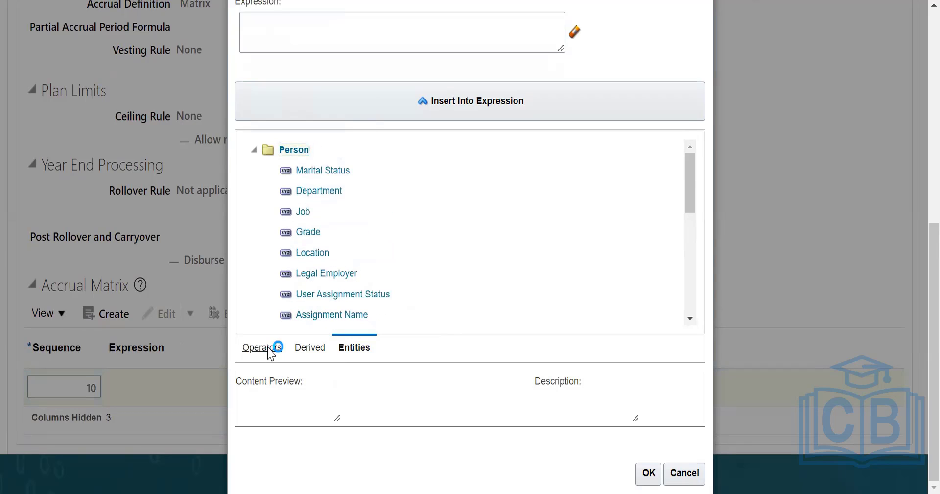
pyautogui.scroll(-3, 426, 287)
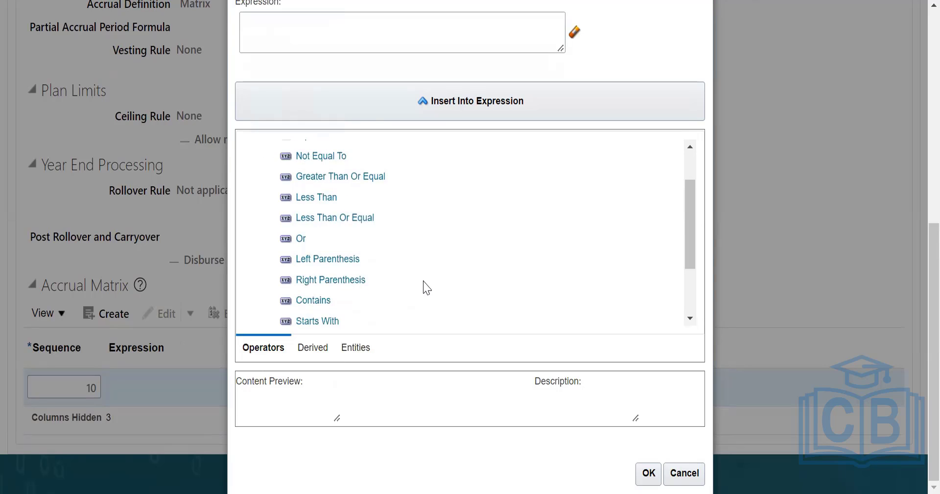
# Insert the derived Length Of Service factor Less than 3 Months into the accrual matrix row's expression.
pyautogui.click(317, 349)
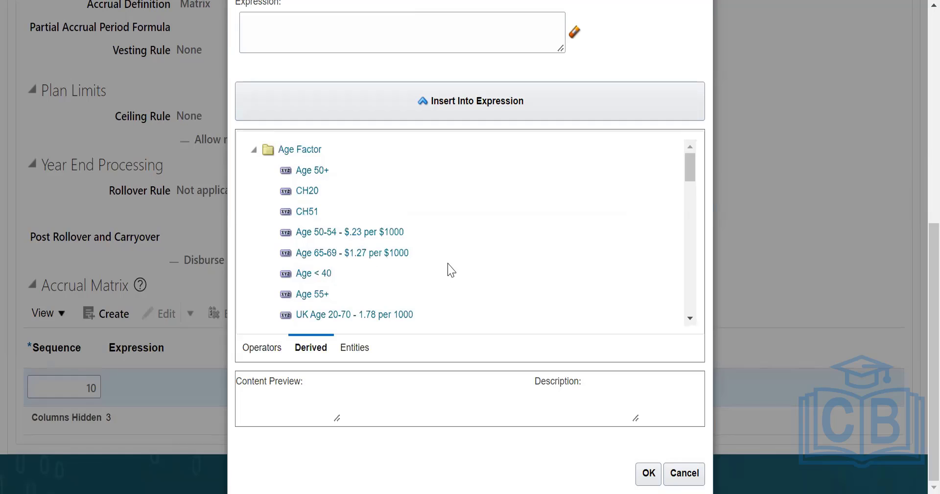
pyautogui.scroll(-10, 447, 268)
pyautogui.scroll(-10, 450, 269)
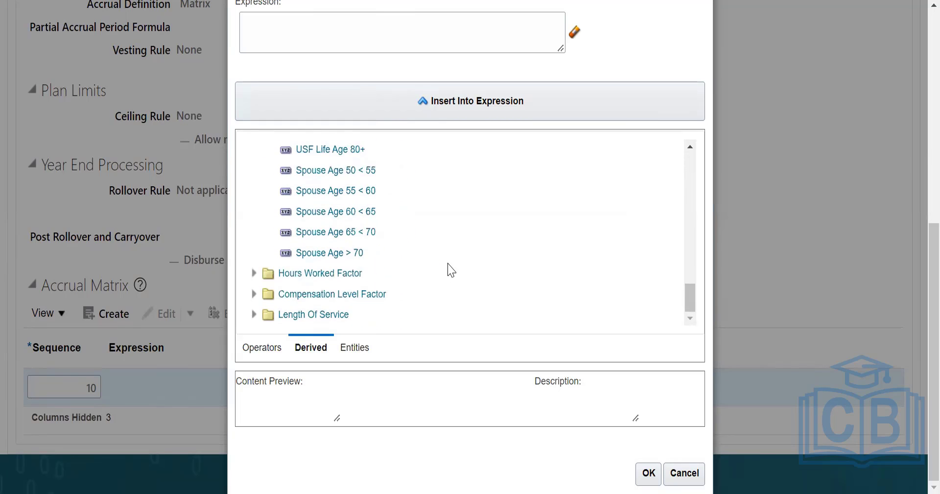
pyautogui.click(254, 274)
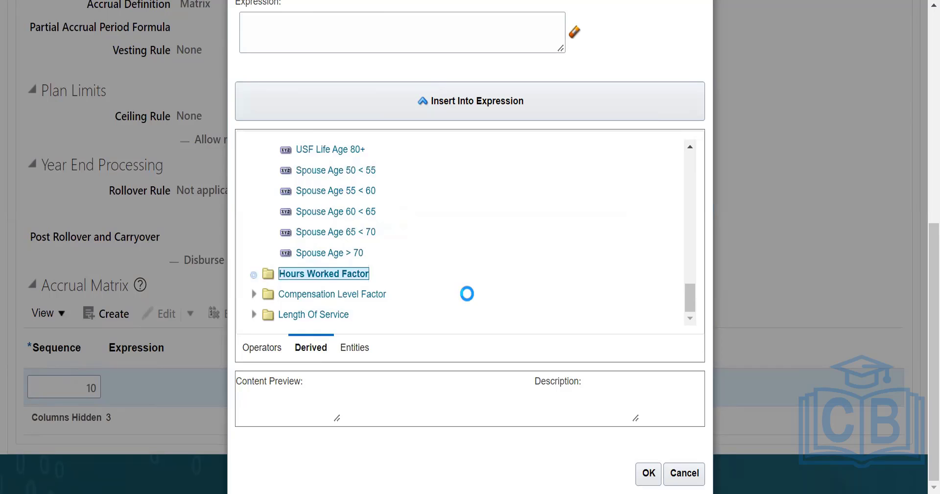
pyautogui.scroll(-2, 469, 293)
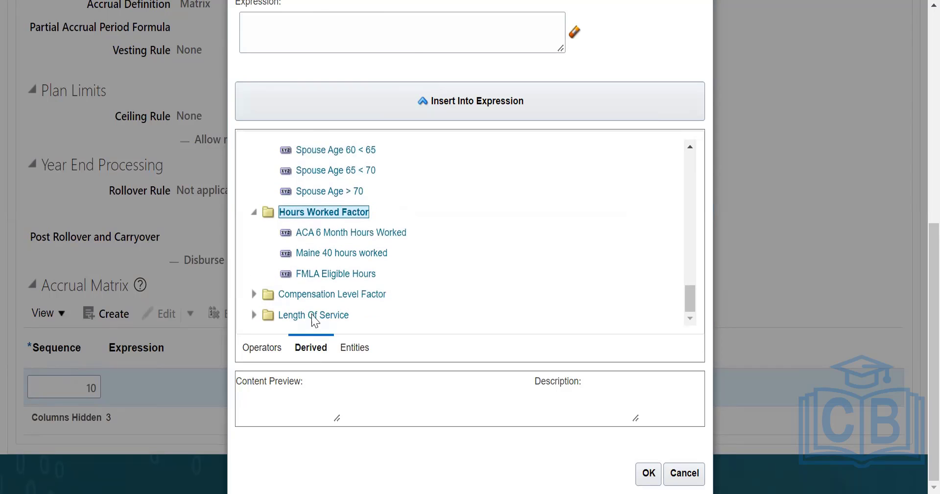
pyautogui.click(253, 314)
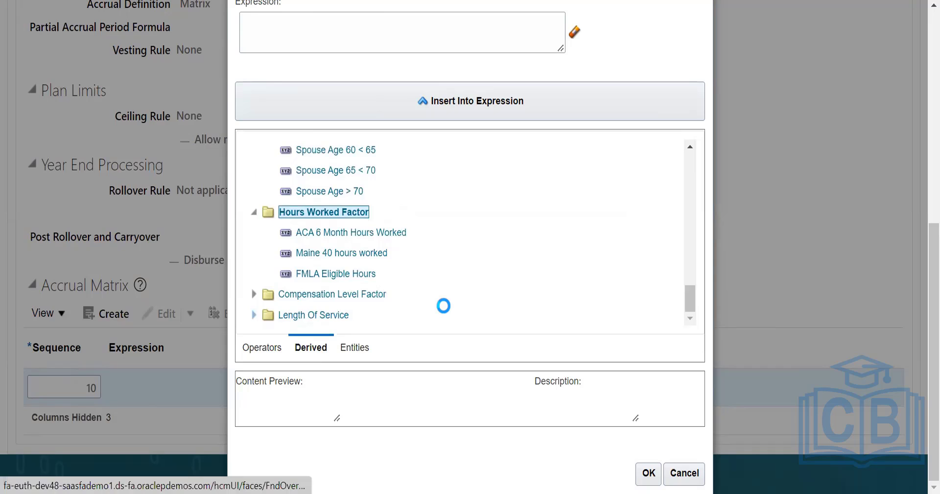
pyautogui.scroll(-5, 448, 306)
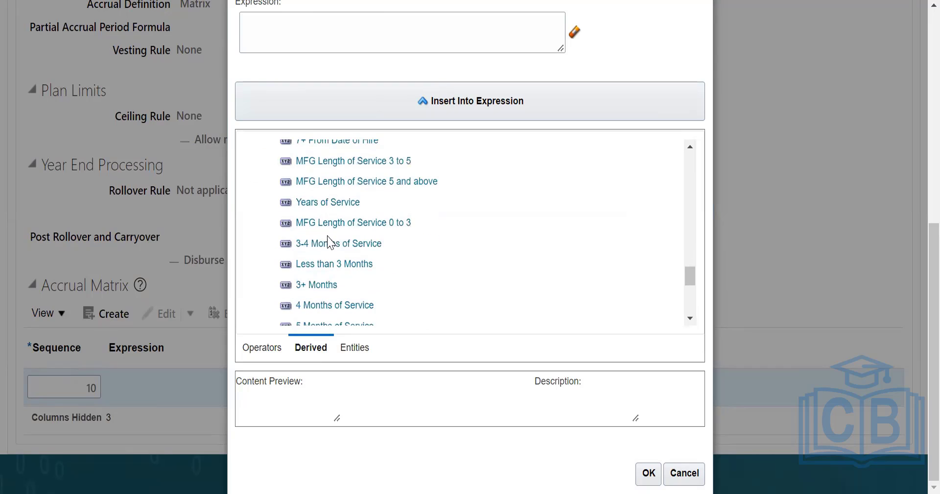
pyautogui.click(335, 264)
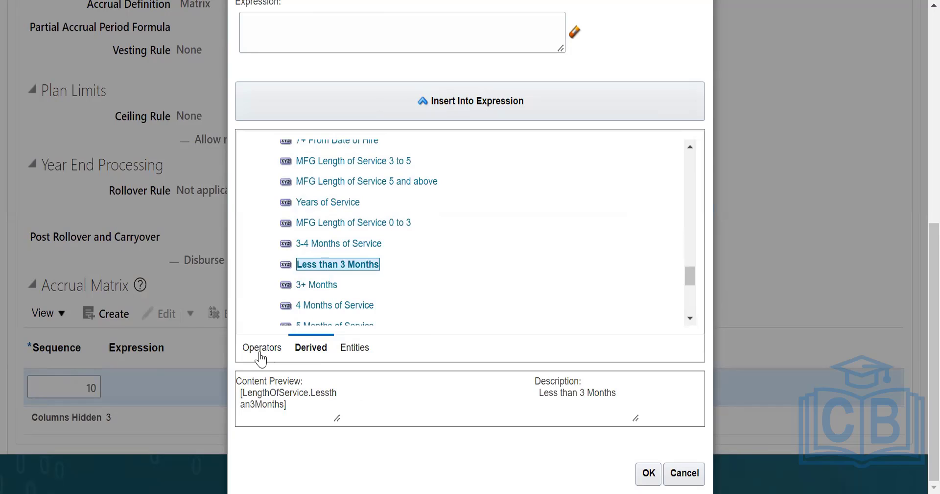
pyautogui.click(459, 101)
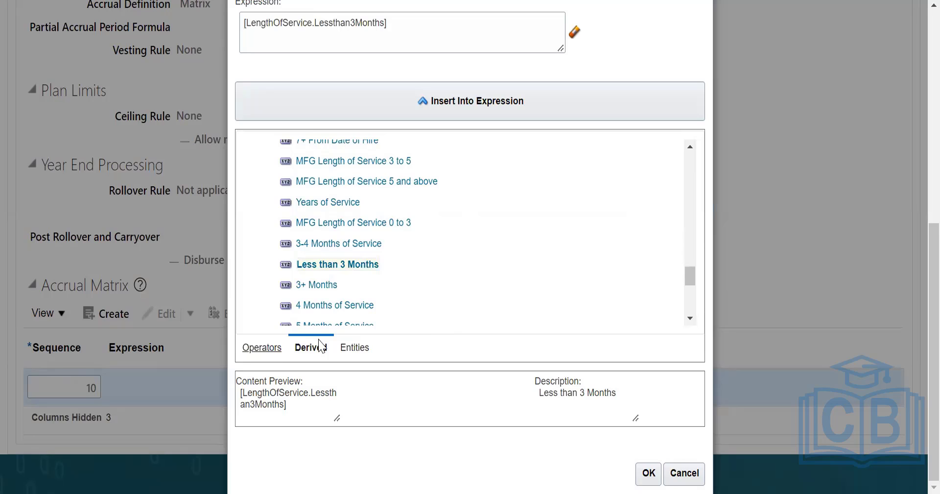
# Complete the sequence 10 row's expression with the Greater Than operator and the value 5, and accept it.
pyautogui.click(263, 347)
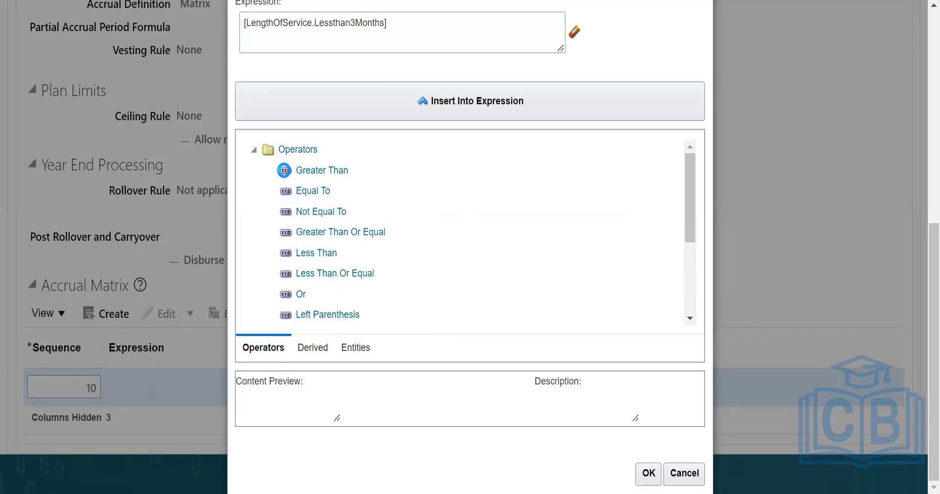
pyautogui.click(324, 169)
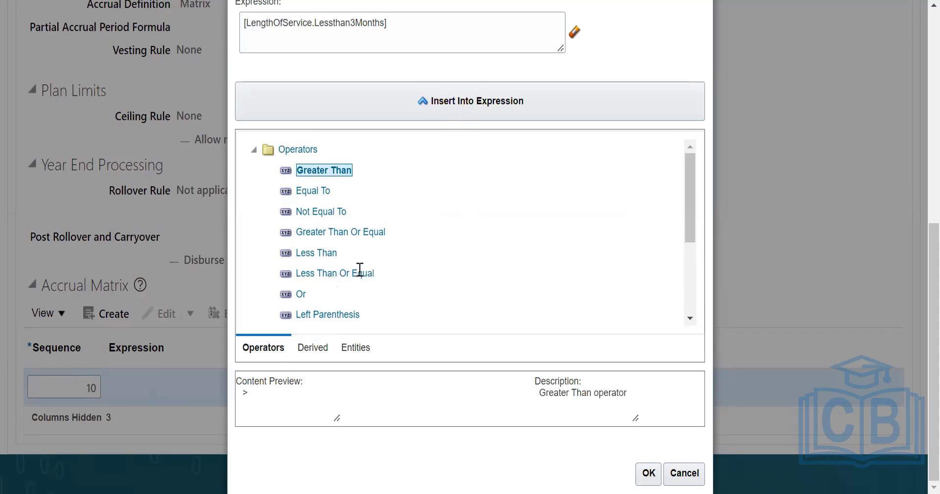
pyautogui.click(480, 104)
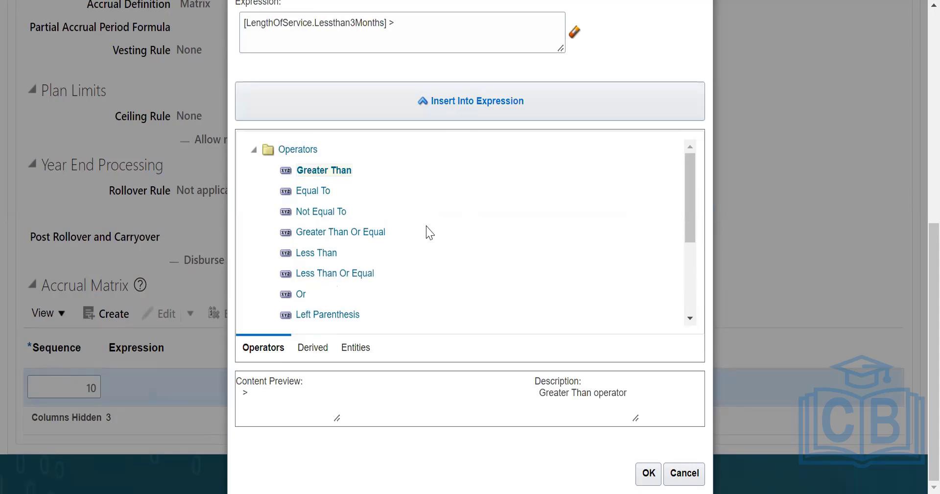
pyautogui.click(440, 18)
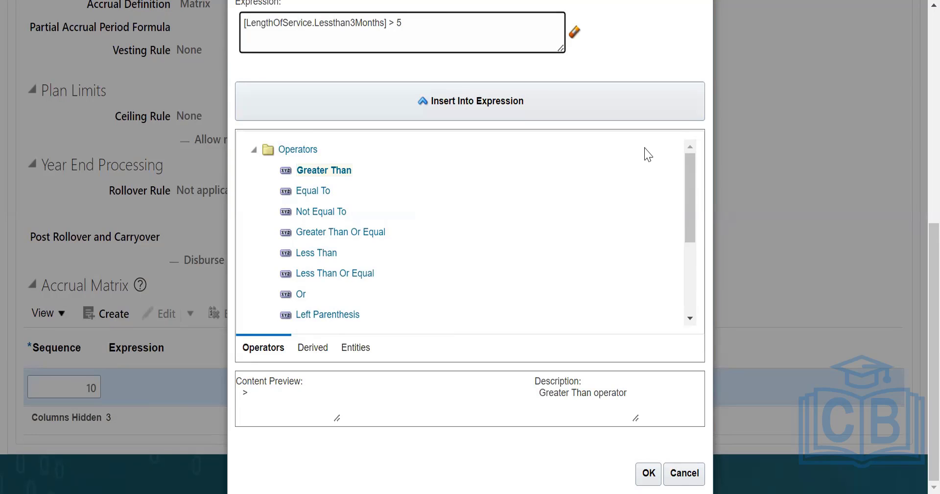
pyautogui.click(648, 473)
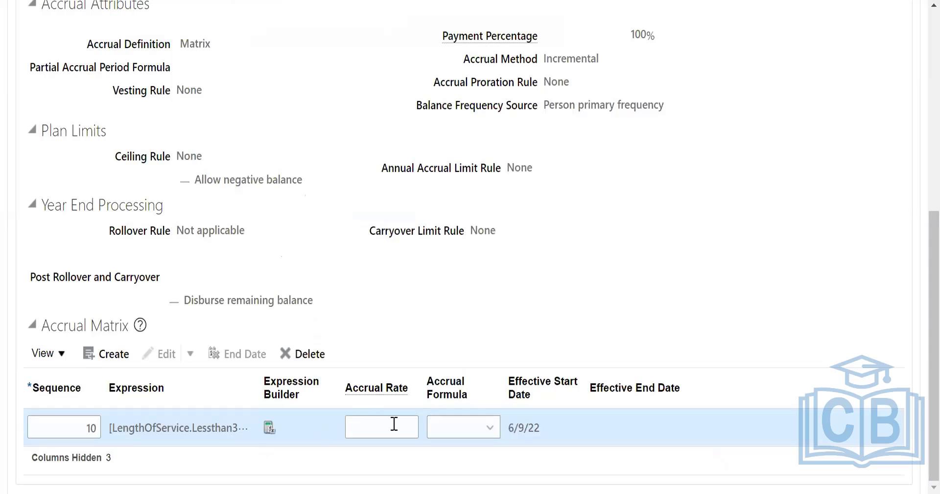
# Set the sequence 10 row's accrual rate to 200 and leave its accrual formula blank.
pyautogui.click(392, 425)
pyautogui.click(490, 426)
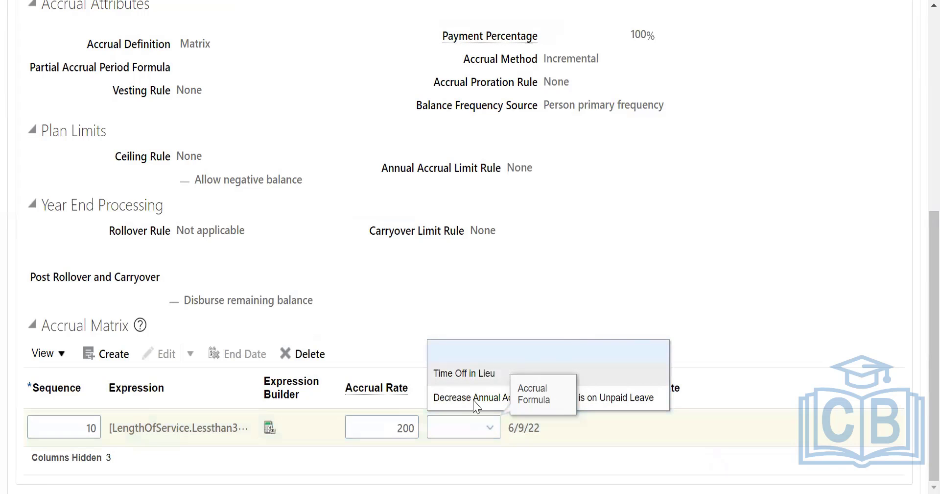
pyautogui.click(608, 269)
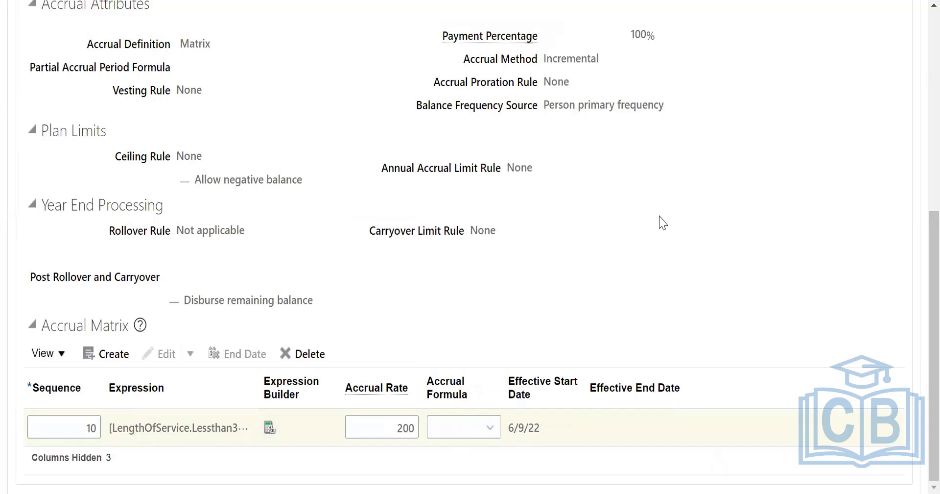
# Add another row to the accrual matrix with sequence 20.
pyautogui.click(96, 357)
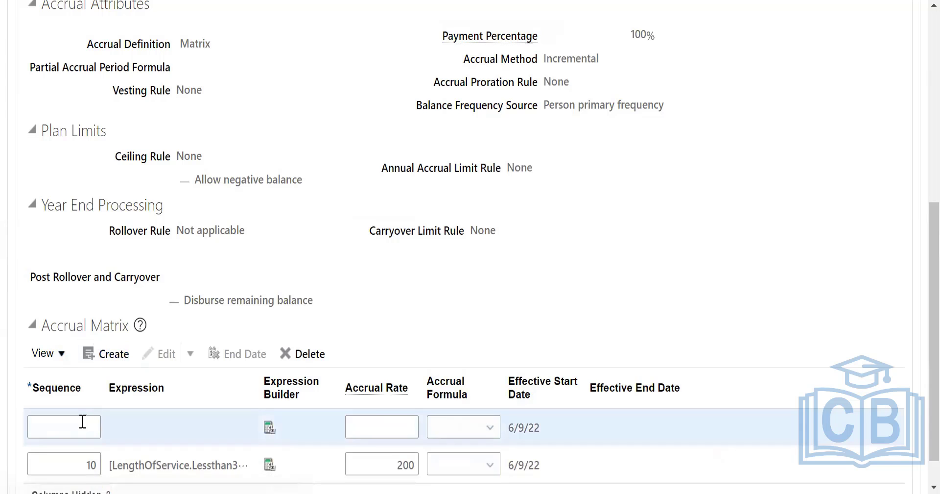
pyautogui.click(82, 422)
pyautogui.write('20')
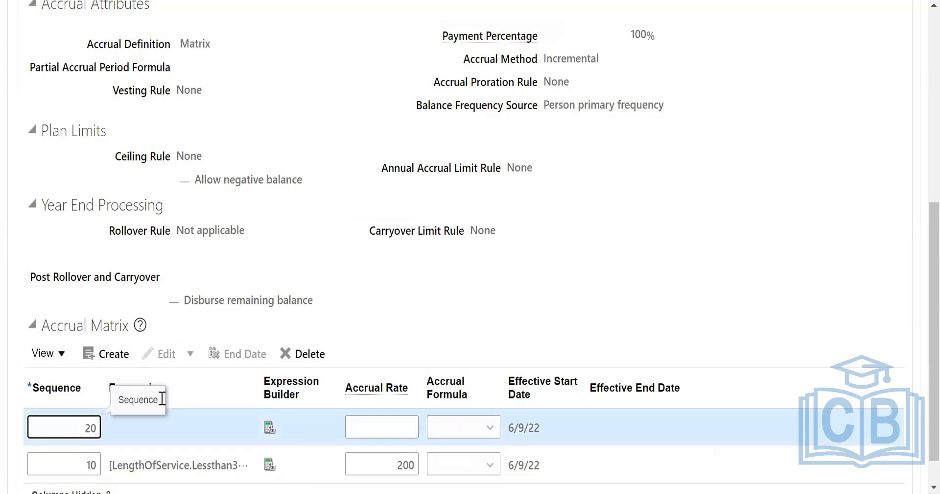
pyautogui.scroll(-1, 310, 403)
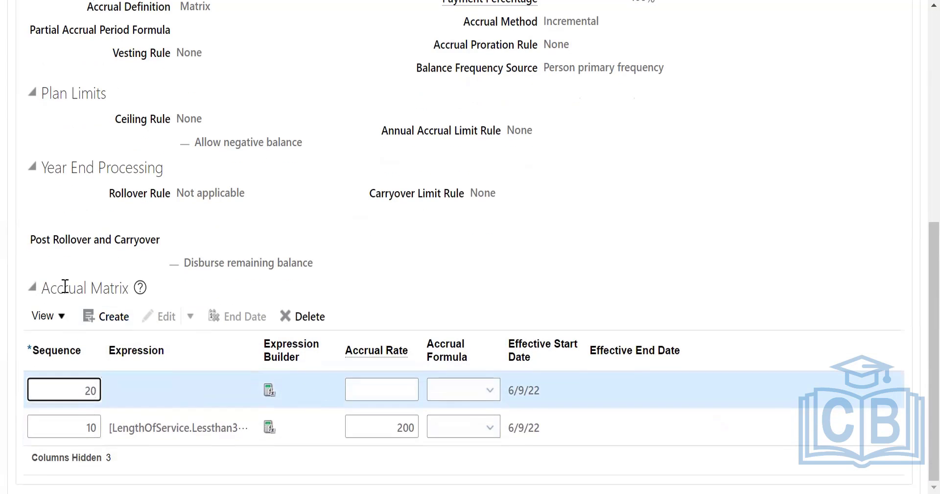
pyautogui.scroll(8, 215, 293)
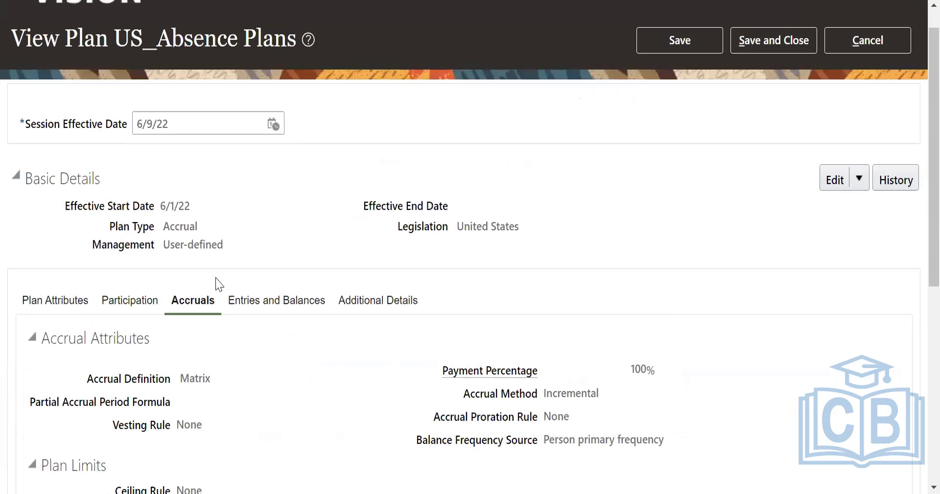
pyautogui.scroll(-2, 258, 357)
pyautogui.scroll(-1, 243, 273)
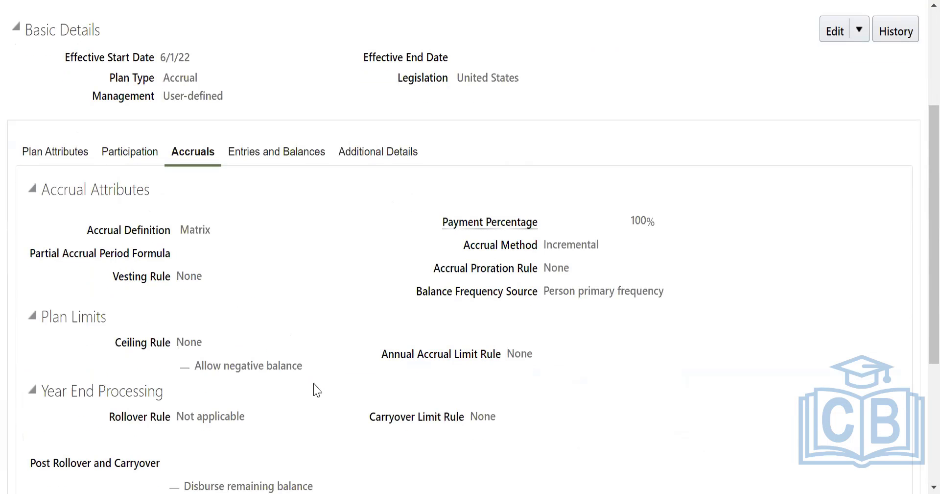
pyautogui.scroll(-5, 342, 386)
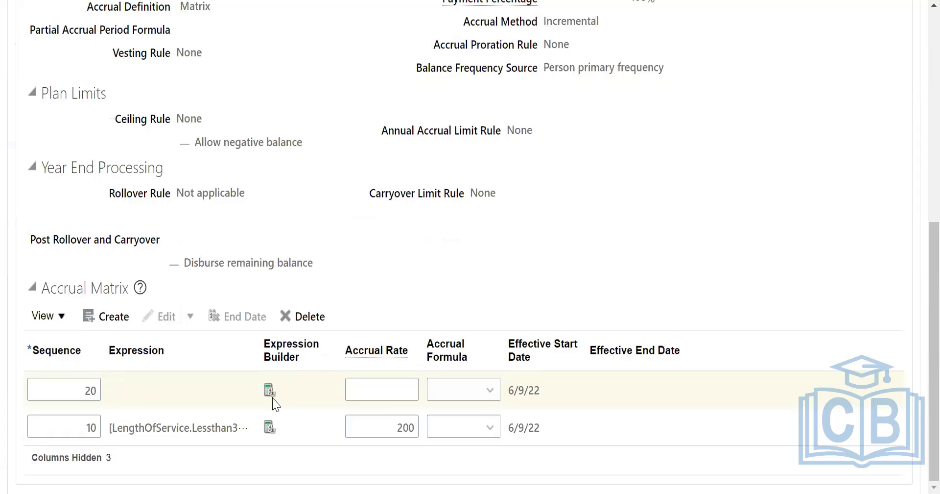
# Open the expression builder for the sequence 20 row and look through the available operators.
pyautogui.click(269, 389)
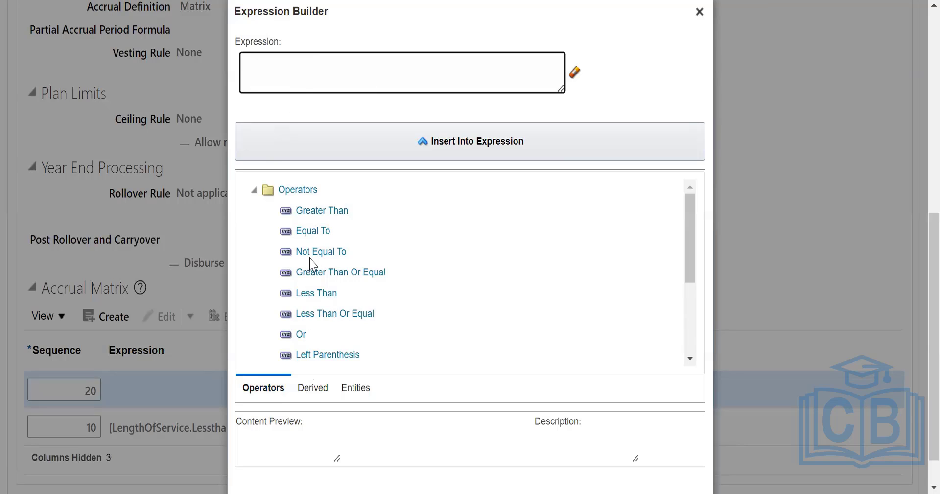
pyautogui.scroll(-3, 319, 274)
pyautogui.scroll(-1, 353, 296)
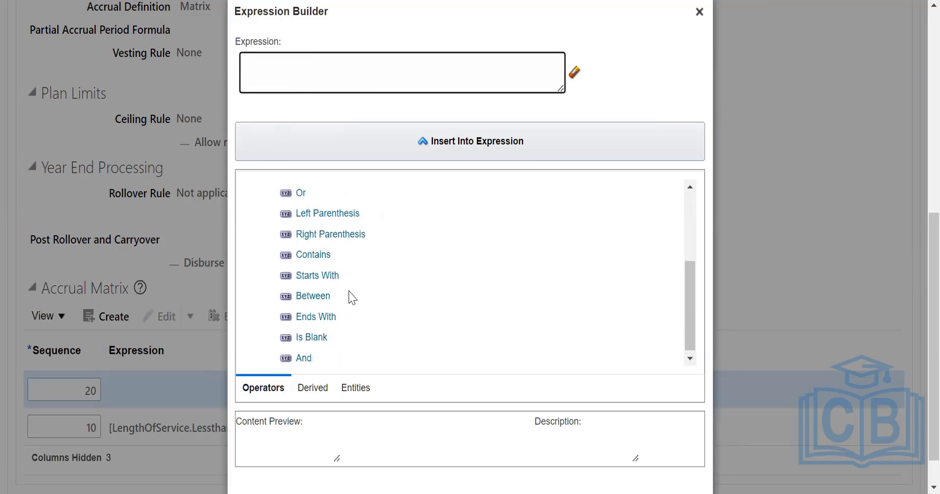
pyautogui.scroll(1, 332, 266)
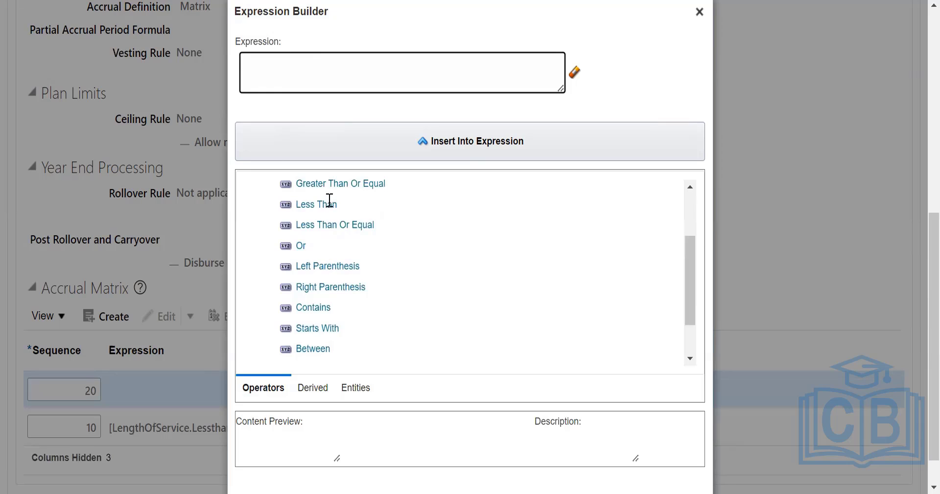
pyautogui.scroll(-1, 343, 294)
# Try building the sequence 20 expression from the derived age factor Age 35-39 - $.09 per $1000 and the Less Than Or Equal operator.
pyautogui.click(312, 388)
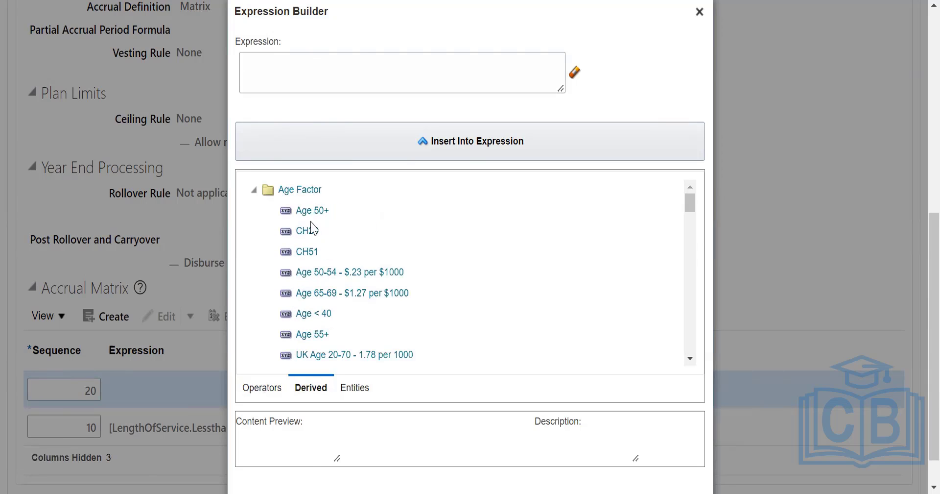
pyautogui.scroll(-4, 340, 294)
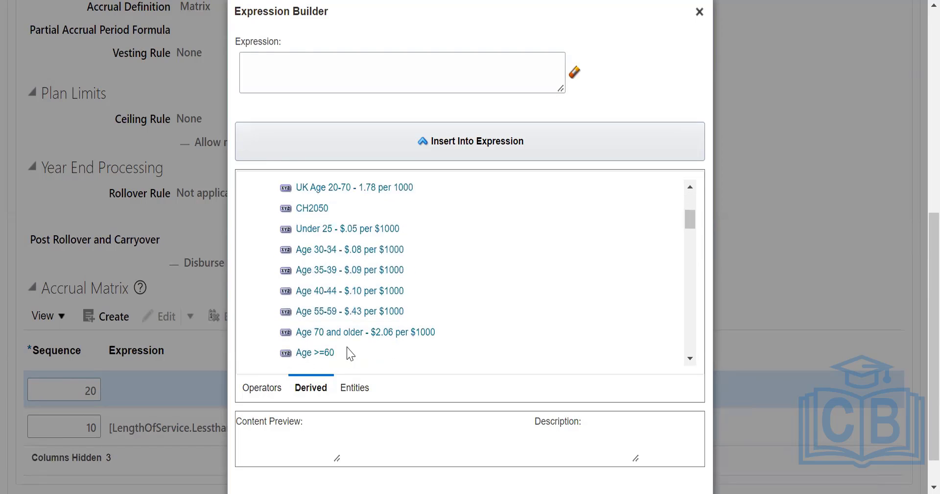
pyautogui.click(327, 228)
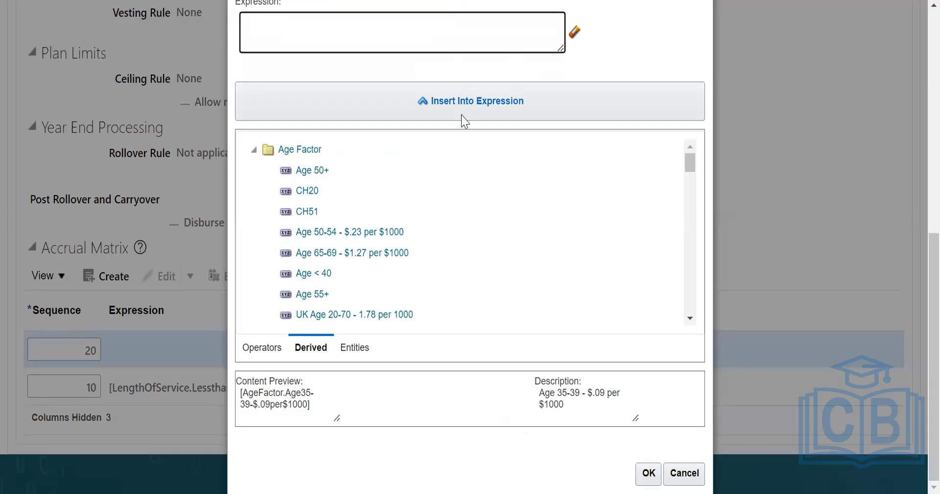
pyautogui.click(469, 114)
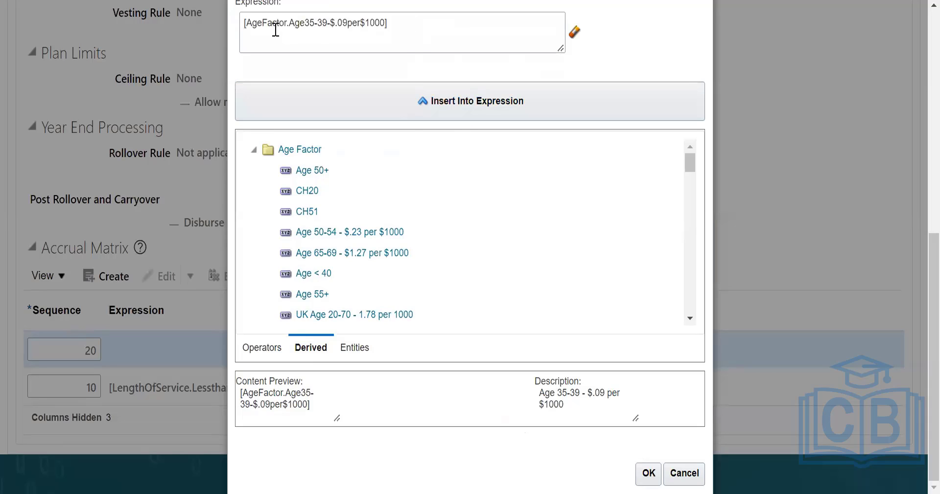
pyautogui.click(267, 347)
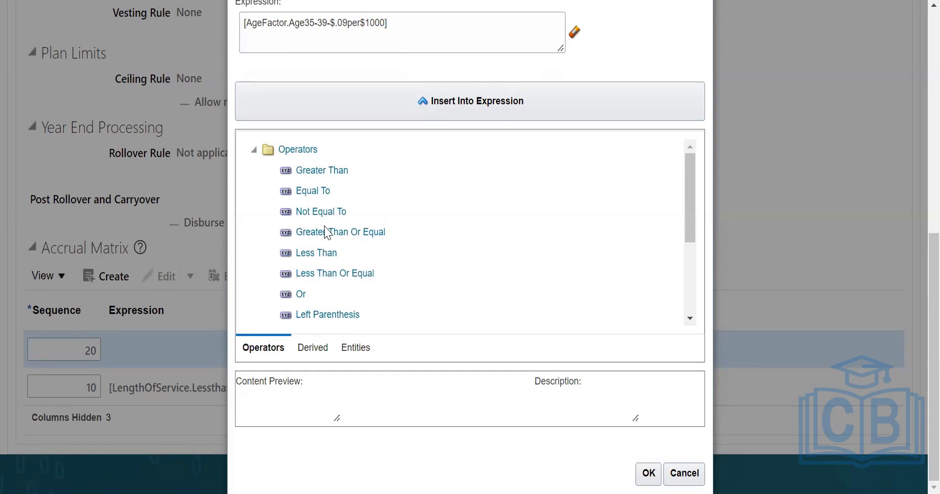
pyautogui.click(354, 273)
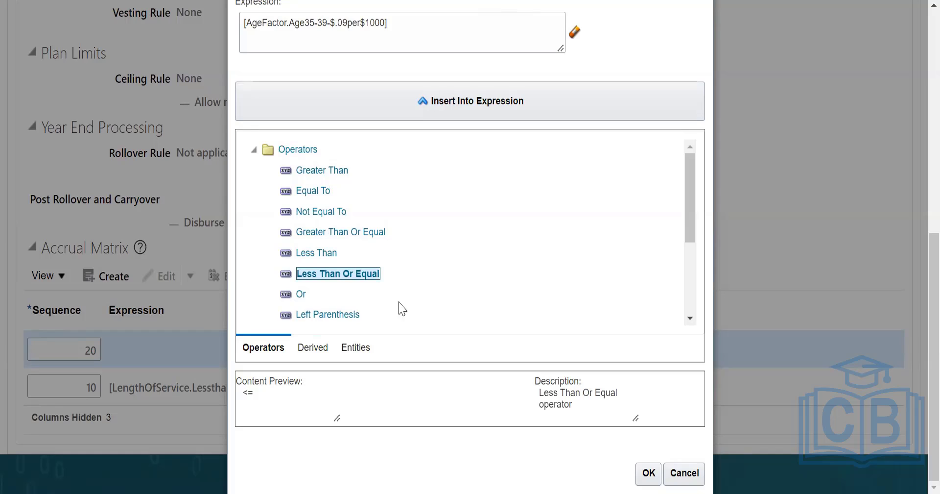
pyautogui.click(454, 100)
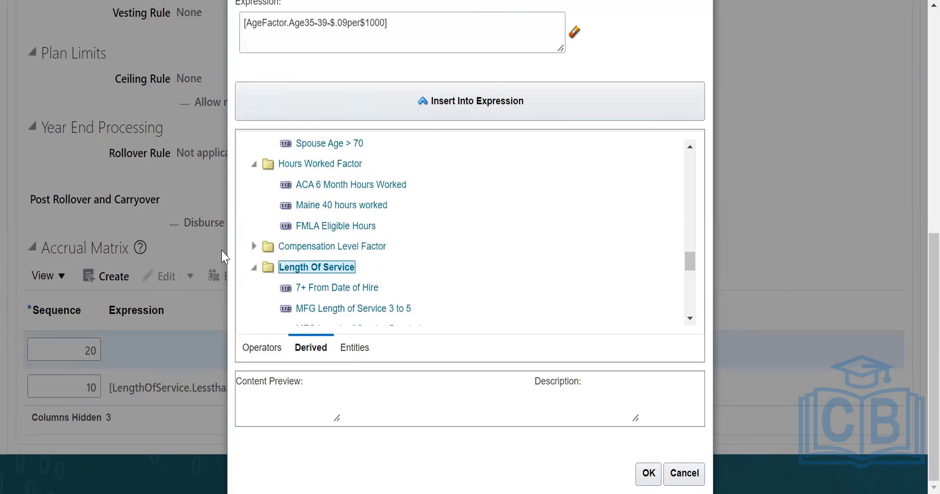
# Replace the age factor in the sequence 20 row's expression with the derived Length Of Service factor Years of Service.
pyautogui.click(253, 267)
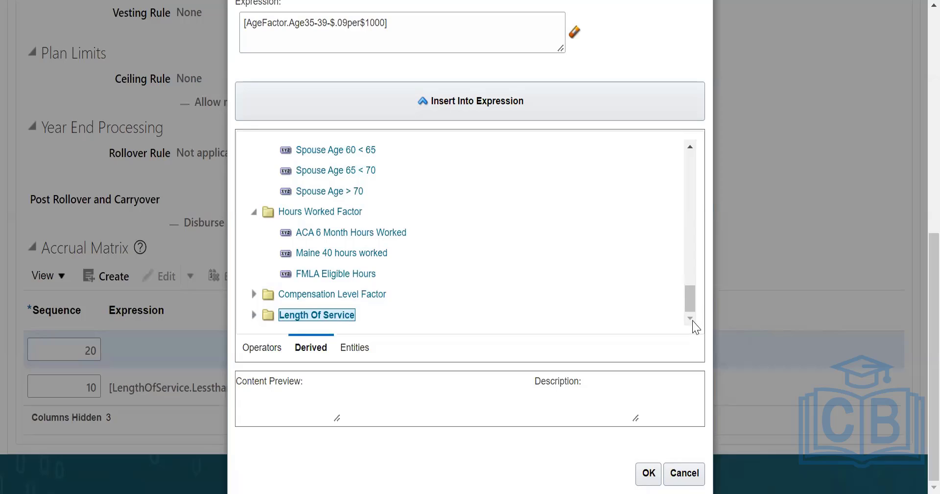
pyautogui.click(253, 315)
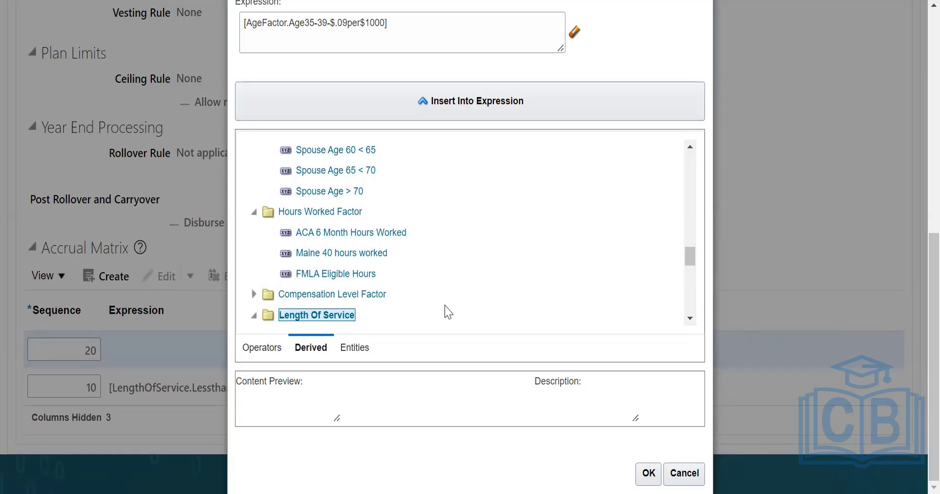
pyautogui.scroll(-3, 447, 311)
pyautogui.click(338, 255)
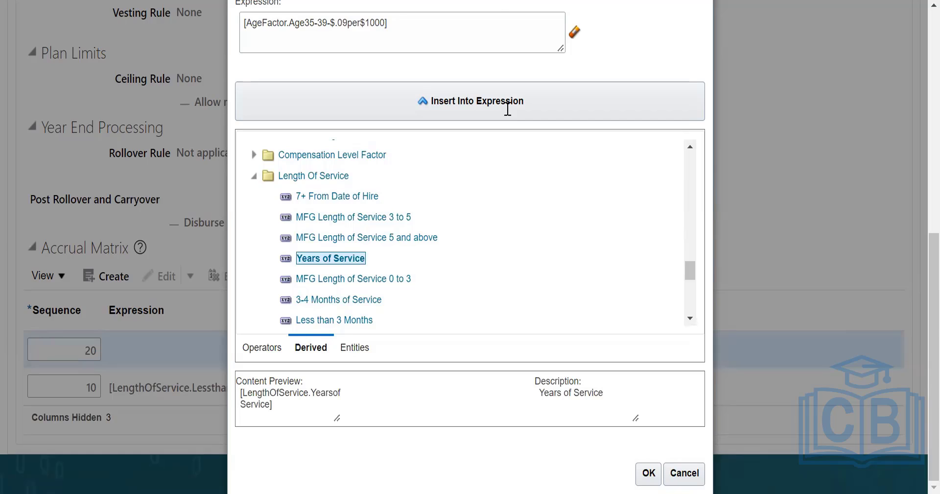
pyautogui.click(529, 24)
pyautogui.press('BackSpace')
pyautogui.press('BackSpace')
pyautogui.press('BackSpace')
pyautogui.press('BackSpace')
pyautogui.press('BackSpace')
pyautogui.press('BackSpace')
pyautogui.press('BackSpace')
pyautogui.press('BackSpace')
pyautogui.press('BackSpace')
pyautogui.press('BackSpace')
pyautogui.press('BackSpace')
pyautogui.press('BackSpace')
pyautogui.press('BackSpace')
pyautogui.press('BackSpace')
pyautogui.press('BackSpace')
pyautogui.press('BackSpace')
pyautogui.press('BackSpace')
pyautogui.press('BackSpace')
pyautogui.press('BackSpace')
pyautogui.press('BackSpace')
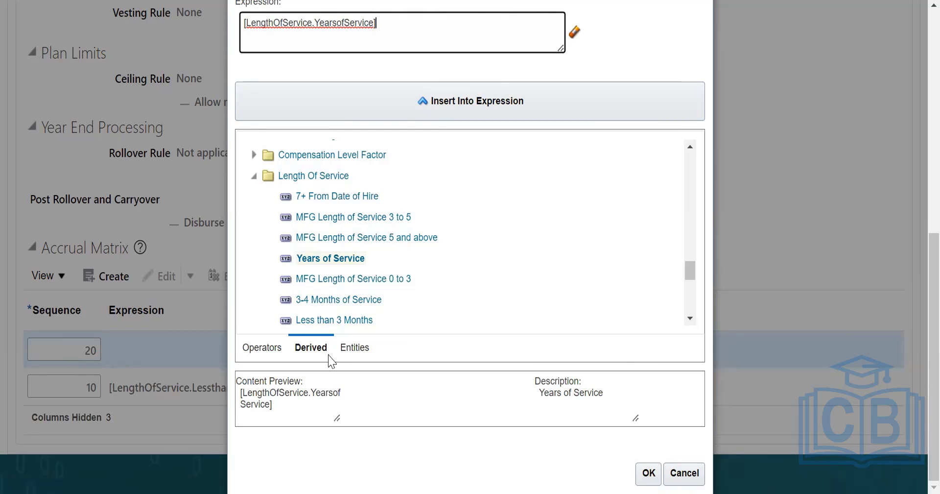
# Append the Greater Than operator after the Years of Service factor in the sequence 20 row's expression.
pyautogui.click(258, 351)
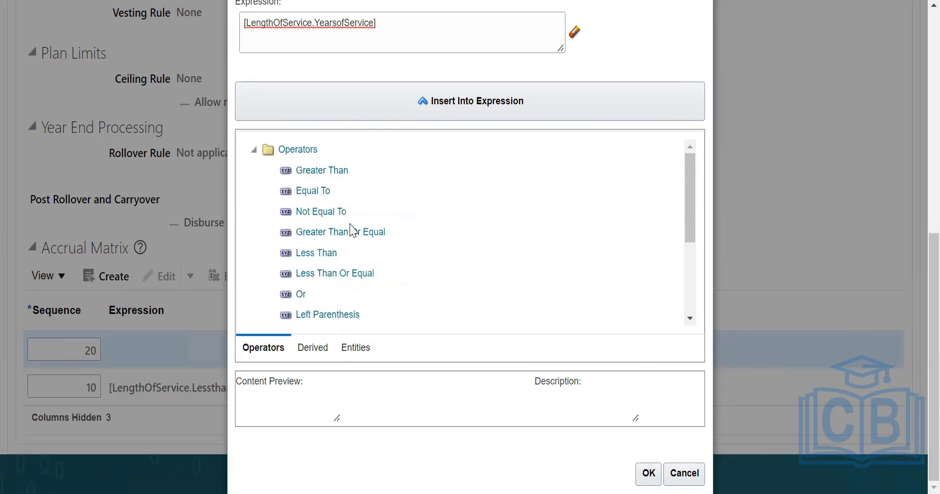
pyautogui.click(322, 174)
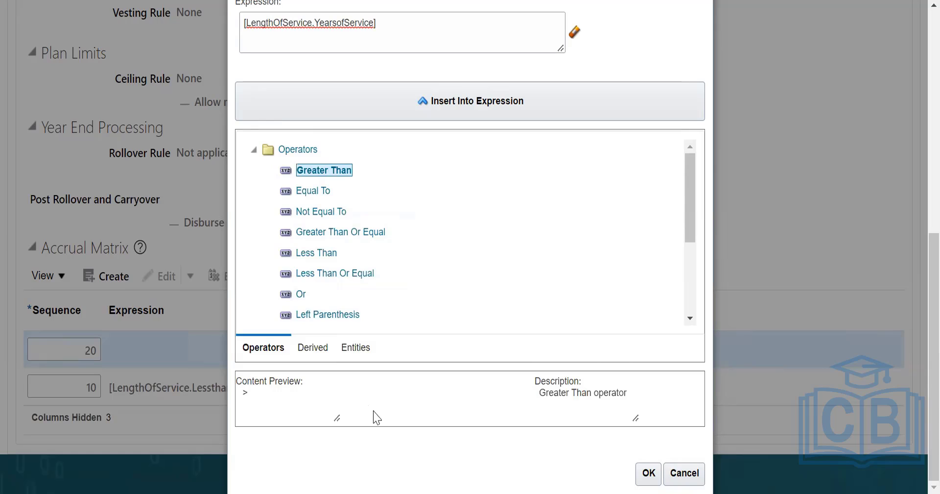
pyautogui.click(498, 112)
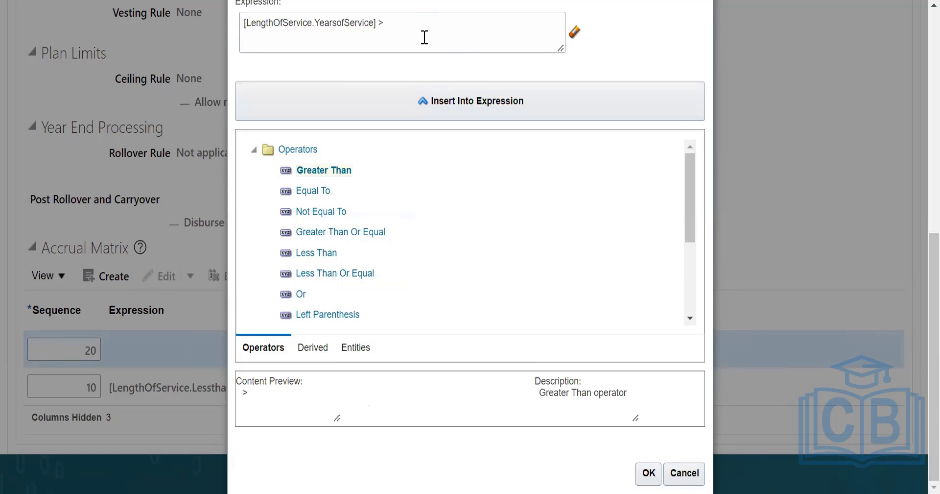
pyautogui.click(399, 20)
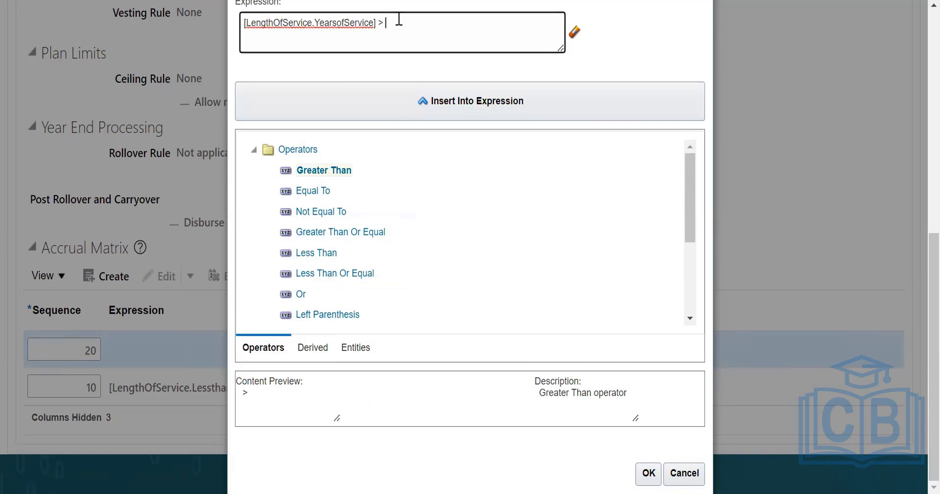
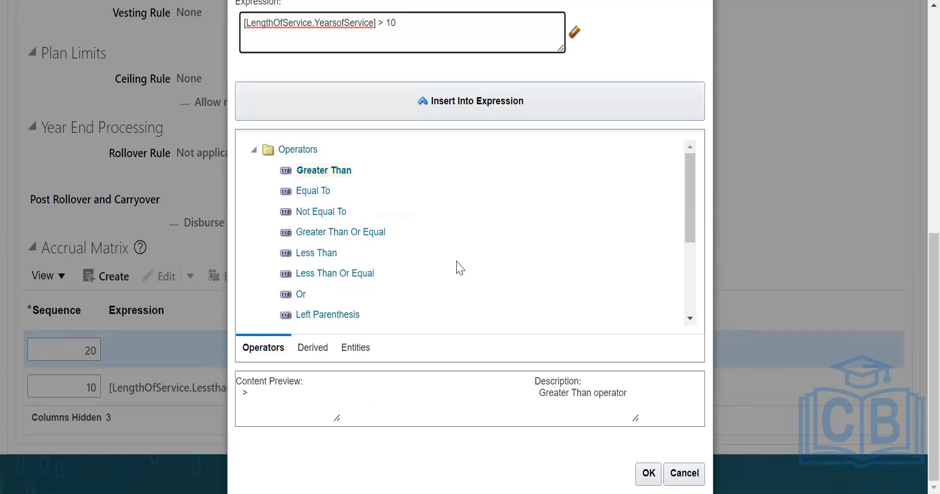
# Complete the sequence 20 row's Years of Service expression with the value 10 and set the row's accrual rate to 100.
pyautogui.click(657, 470)
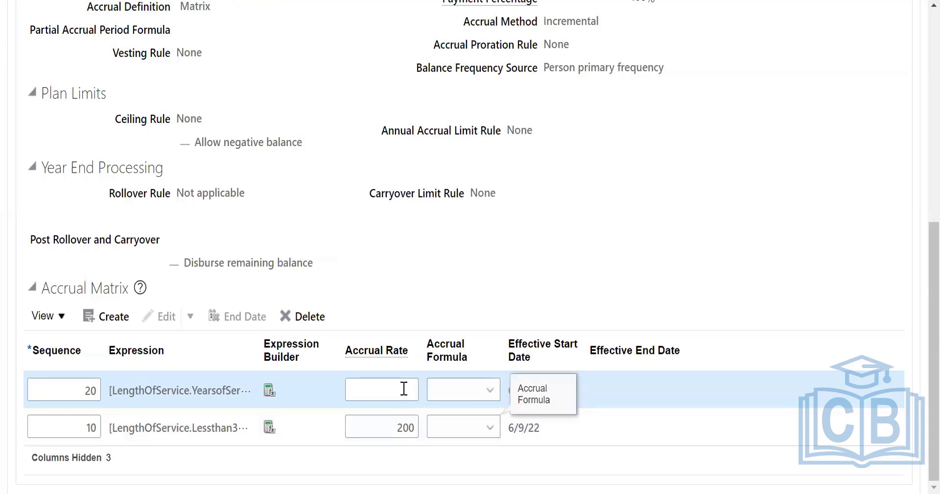
pyautogui.click(404, 390)
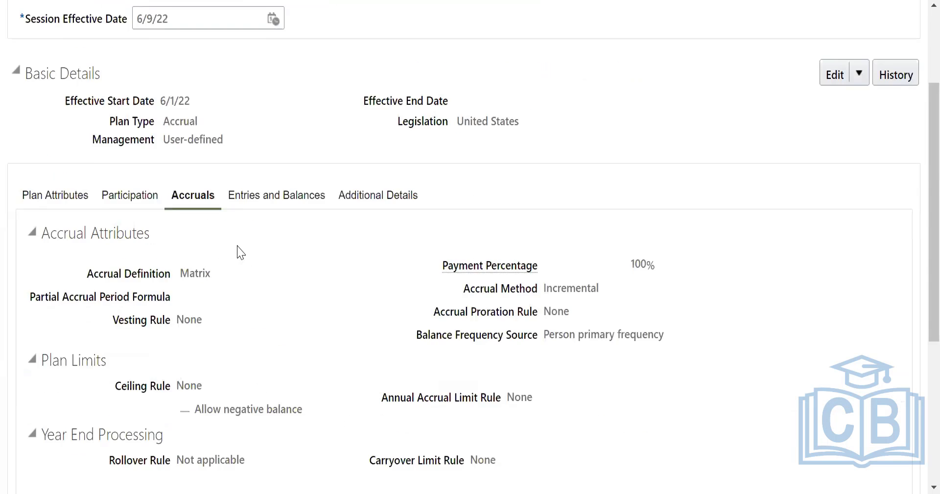
pyautogui.scroll(8, 238, 250)
pyautogui.scroll(-8, 273, 351)
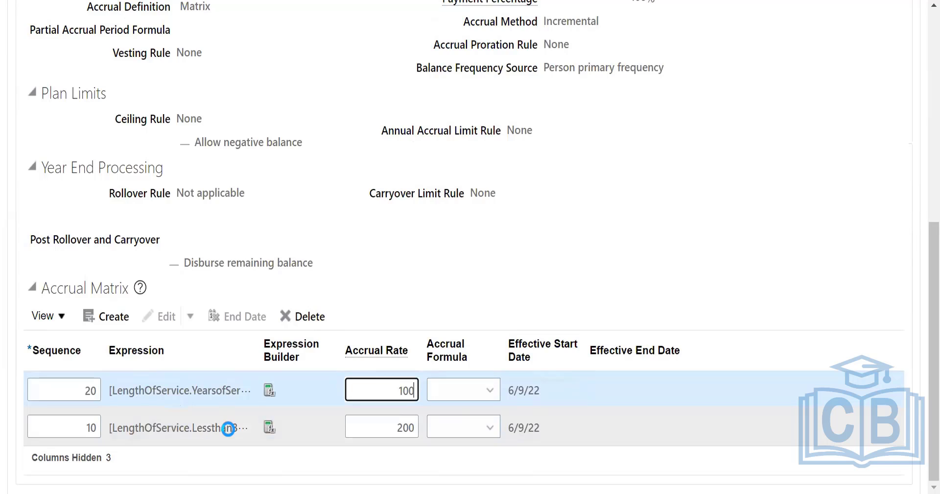
# Inspect the full length-of-service expression of the sequence 10 row in the expression builder, leaving it as it is.
pyautogui.click(228, 428)
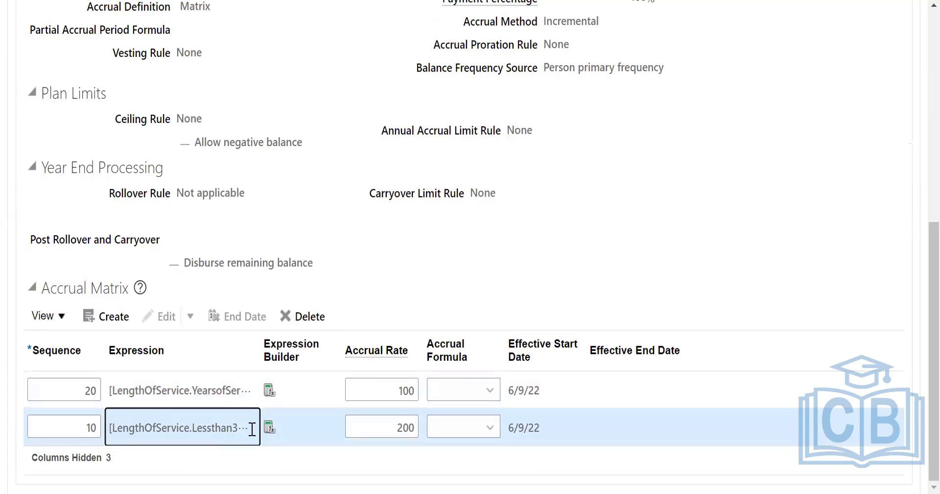
pyautogui.doubleClick(198, 429)
pyautogui.click(269, 428)
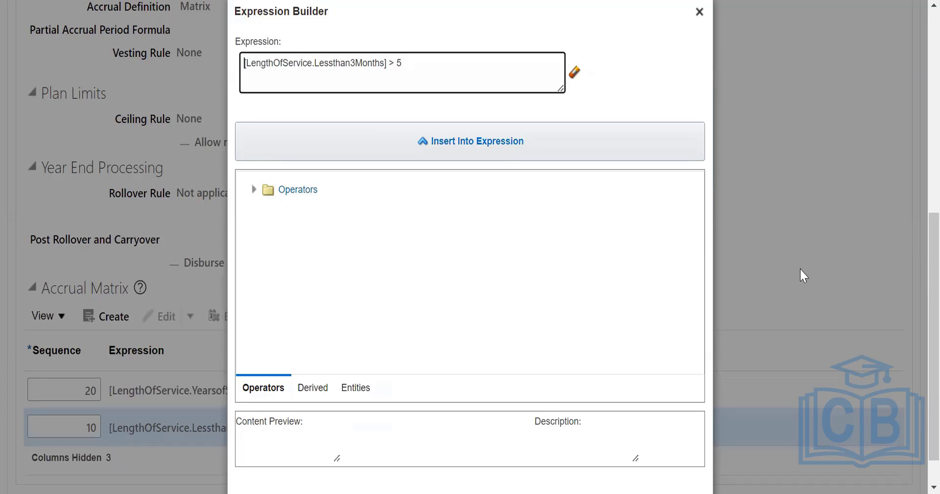
pyautogui.scroll(5, 916, 98)
pyautogui.scroll(-1, 783, 196)
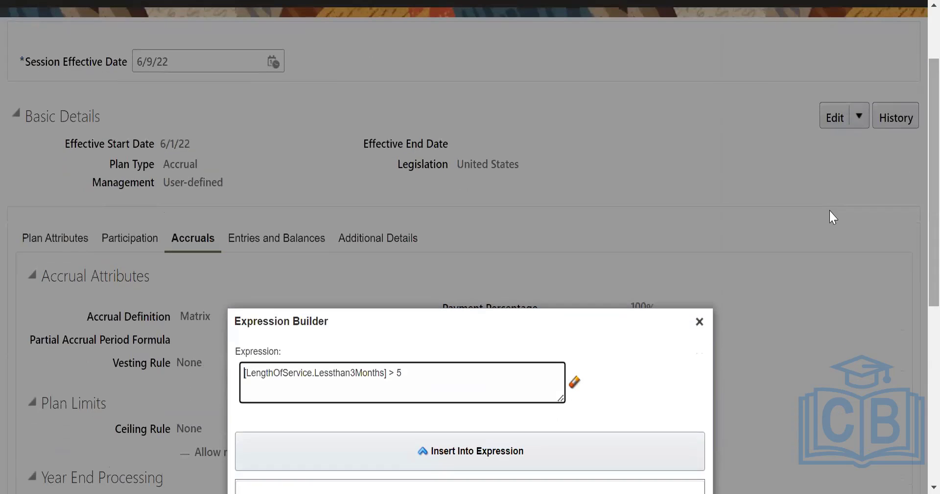
pyautogui.click(697, 321)
pyautogui.scroll(-5, 808, 294)
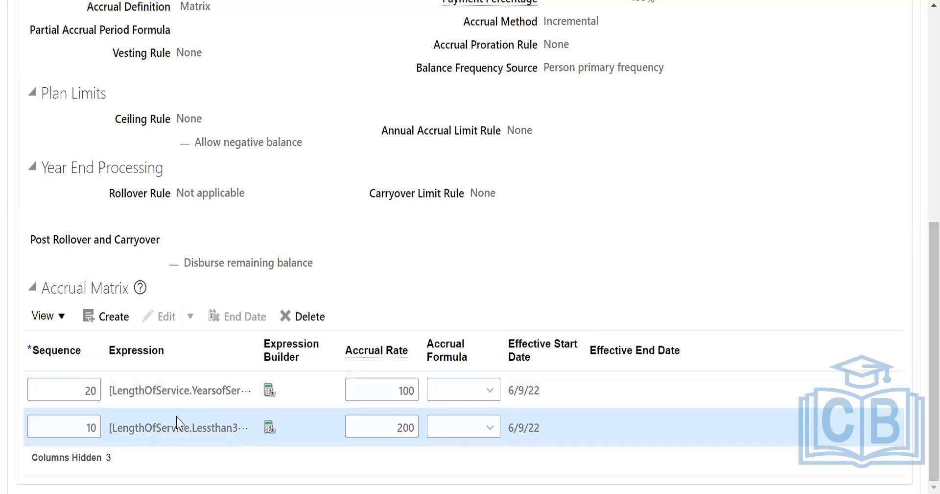
# Look through the plan's Entries and Balances settings, from Adjustments and Transfers to Donation and Rates.
pyautogui.scroll(6, 917, 191)
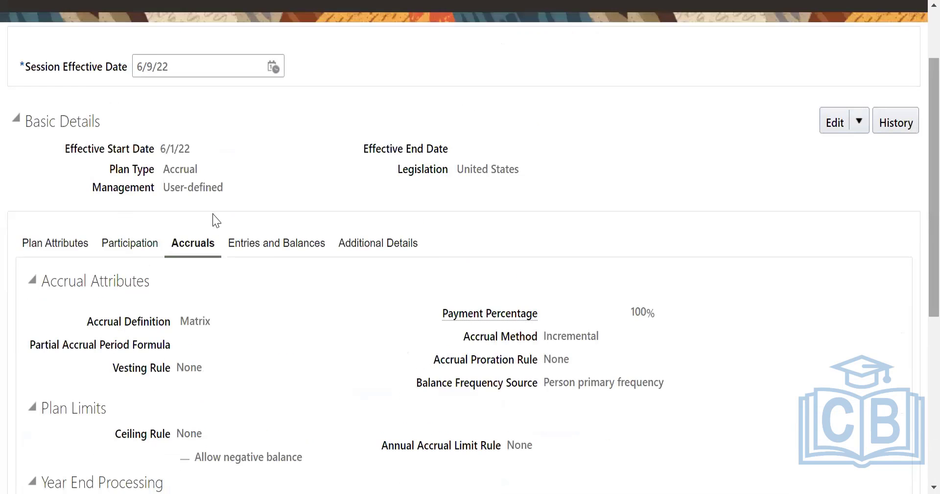
pyautogui.click(277, 243)
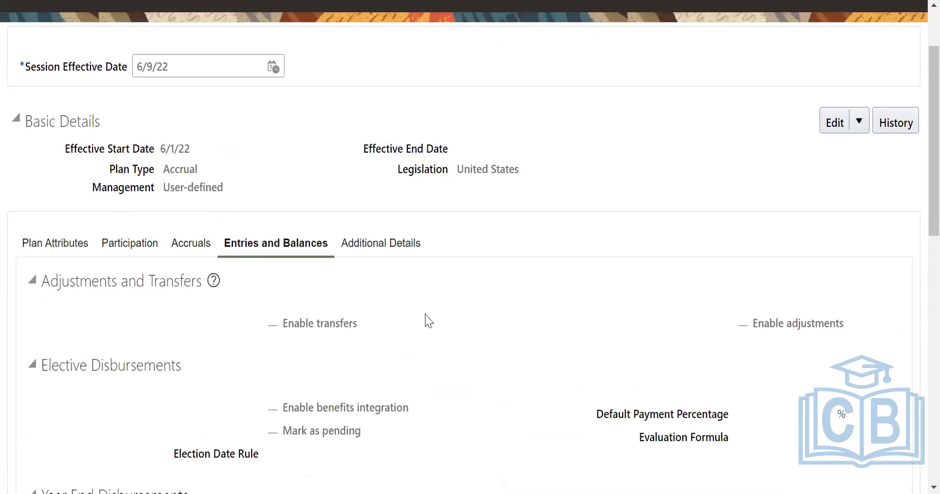
pyautogui.scroll(-1, 373, 331)
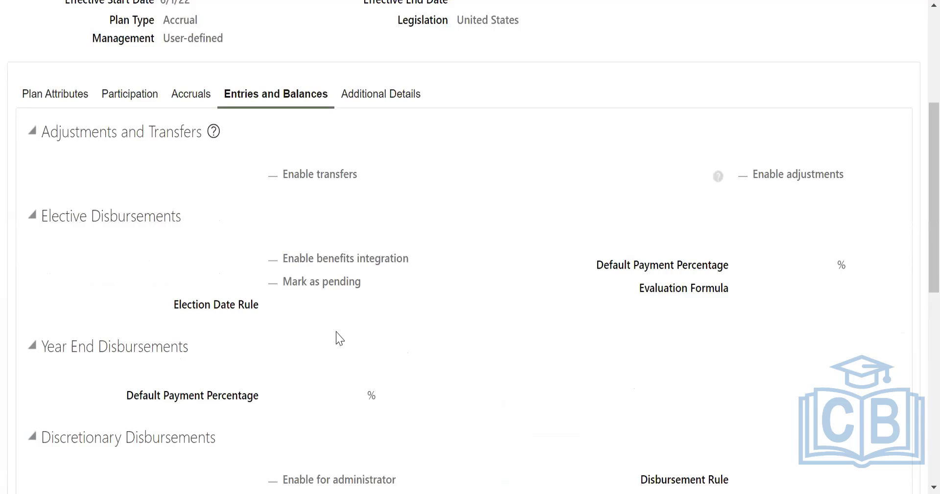
pyautogui.scroll(-6, 353, 331)
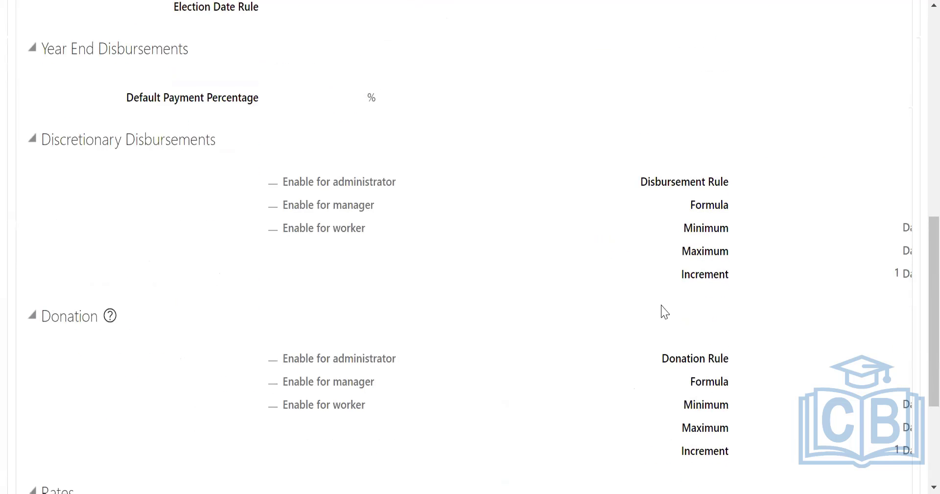
pyautogui.scroll(-4, 762, 353)
pyautogui.scroll(5, 722, 264)
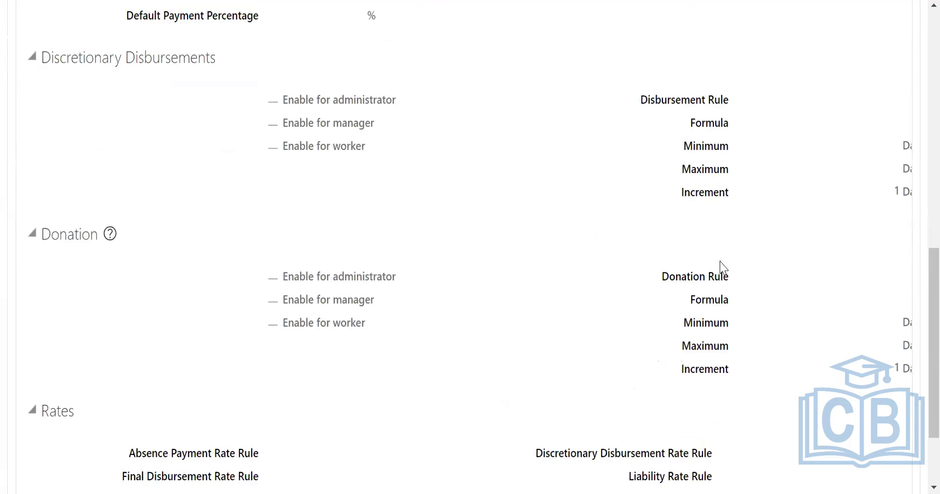
pyautogui.scroll(5, 357, 178)
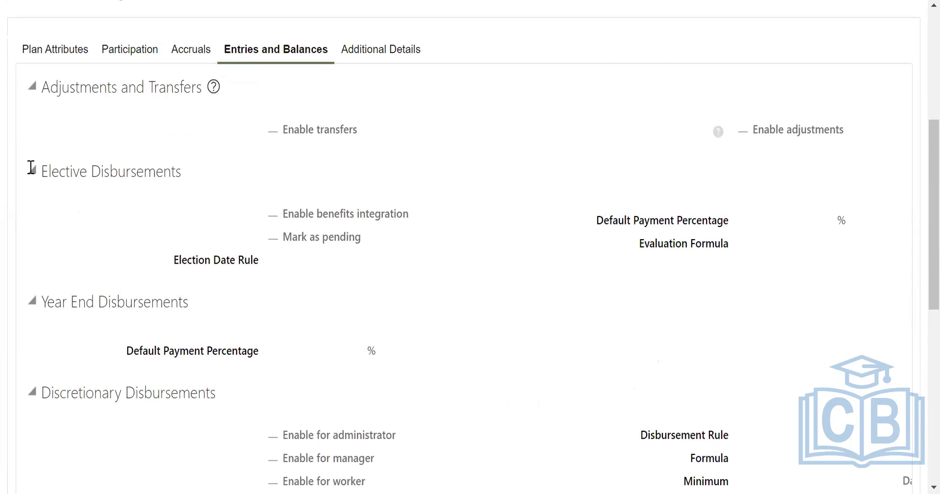
pyautogui.moveTo(80, 87); pyautogui.dragTo(172, 89)
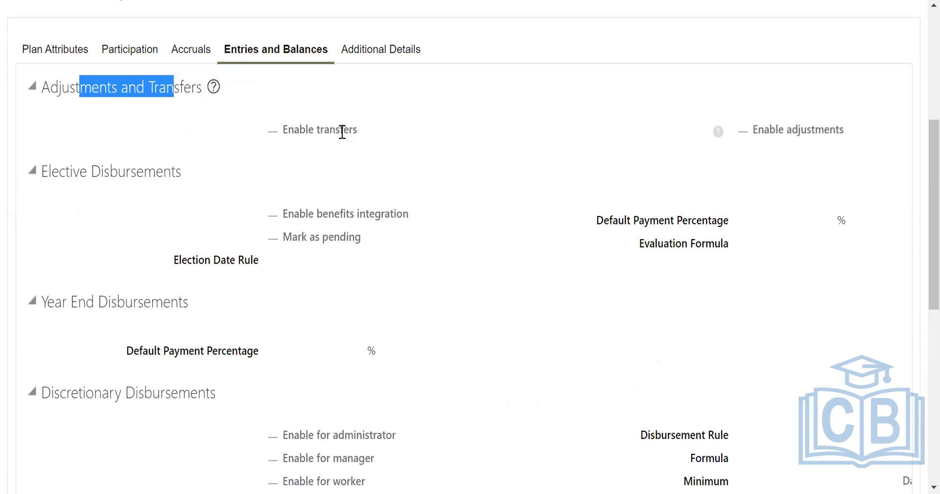
pyautogui.scroll(2, 343, 131)
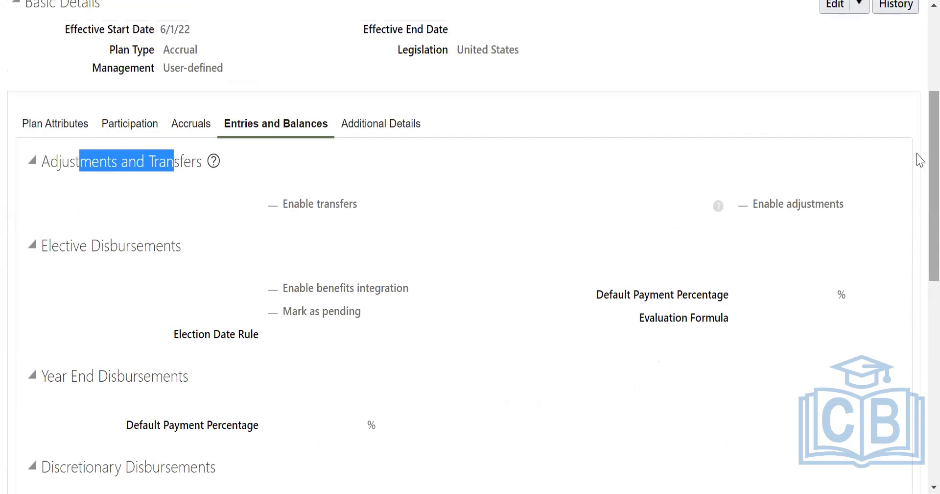
# Make the Entries and Balances settings editable and enable transfers and adjustments, with All adjustment reasons selected.
pyautogui.click(860, 5)
pyautogui.click(856, 53)
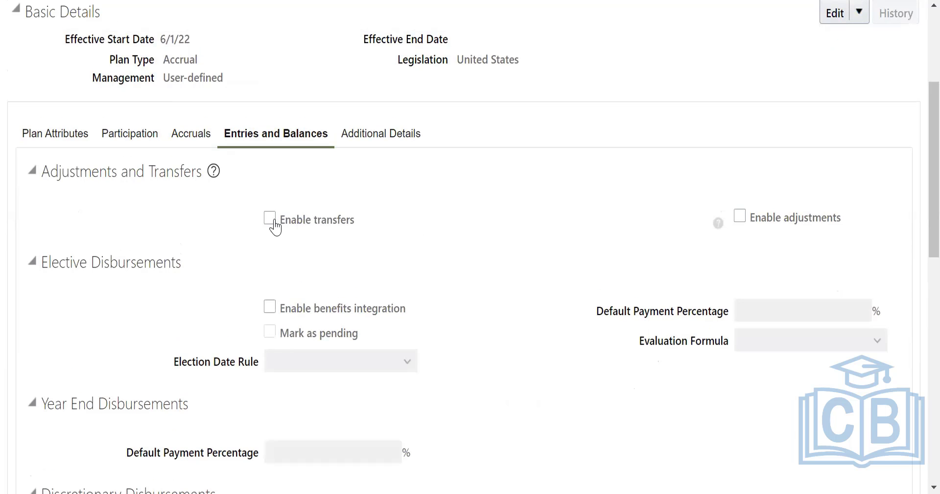
pyautogui.click(740, 217)
pyautogui.scroll(-3, 518, 287)
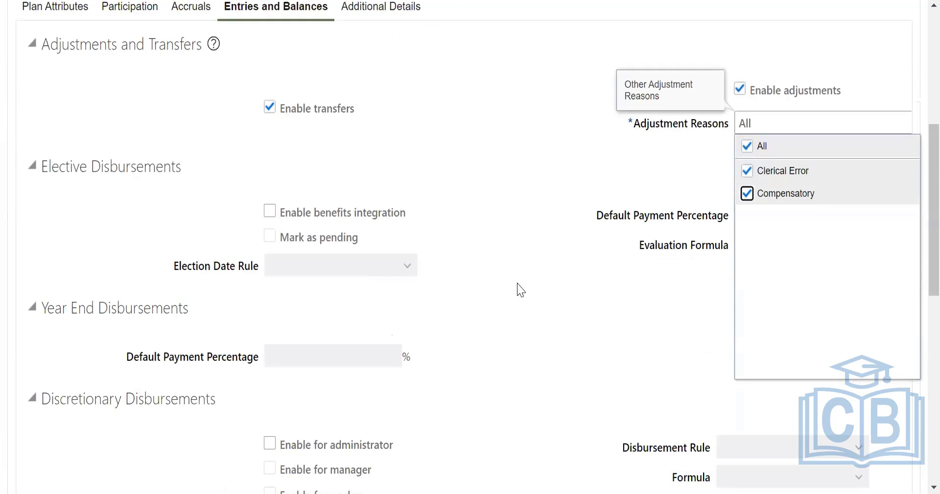
pyautogui.click(580, 303)
# Enable discretionary disbursements for the administrator, manager and worker.
pyautogui.scroll(-3, 478, 342)
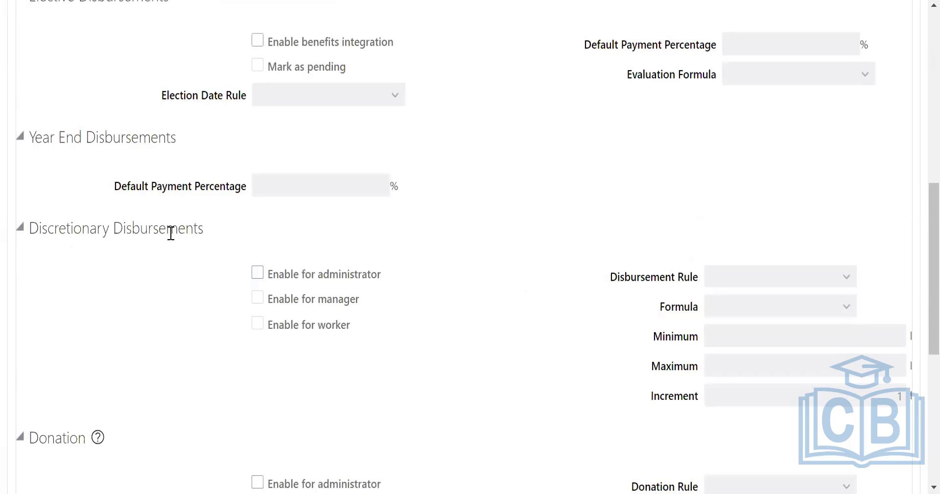
pyautogui.click(257, 272)
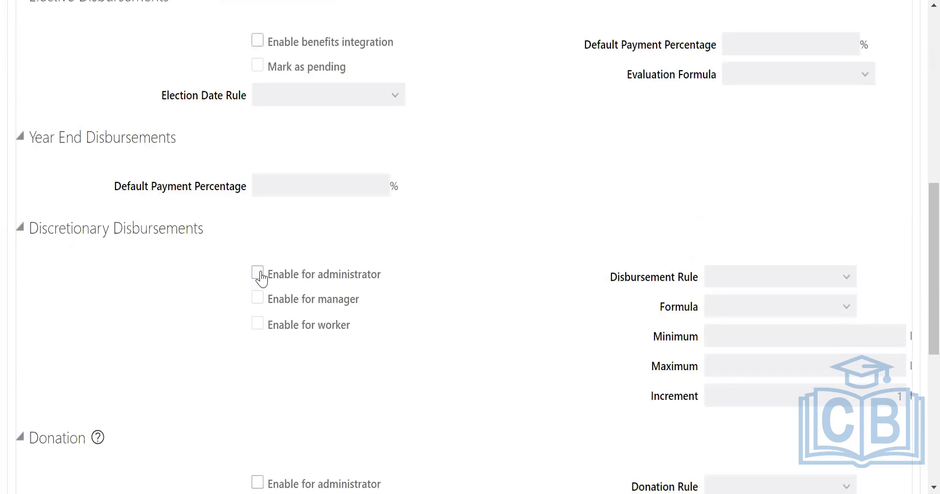
pyautogui.click(258, 299)
pyautogui.click(257, 321)
# Set the discretionary disbursement rule to Flat amount with a minimum of 10000 and a maximum of 20000.
pyautogui.click(777, 286)
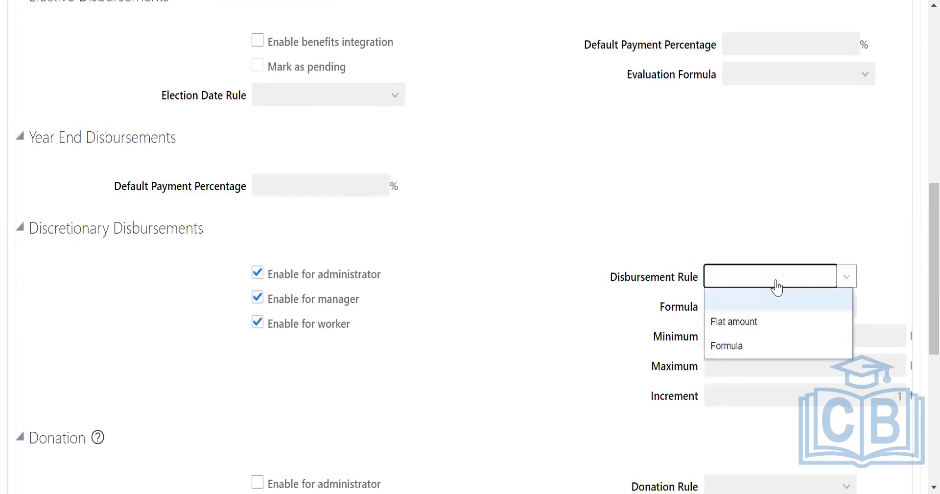
pyautogui.click(771, 322)
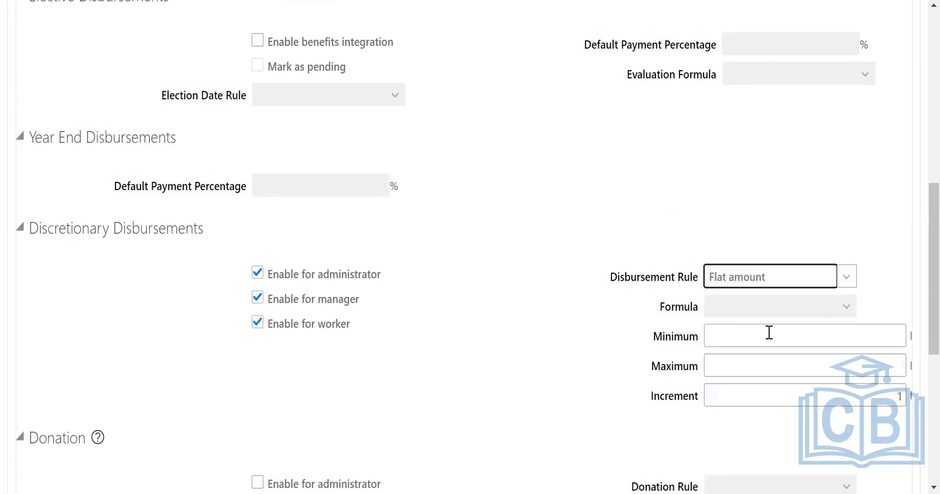
pyautogui.click(754, 335)
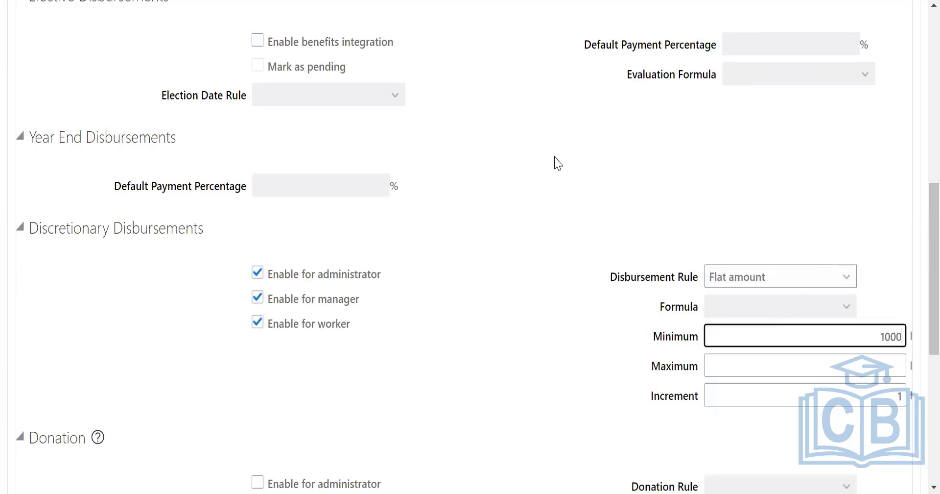
pyautogui.write('10000')
pyautogui.click(838, 365)
pyautogui.write('2')
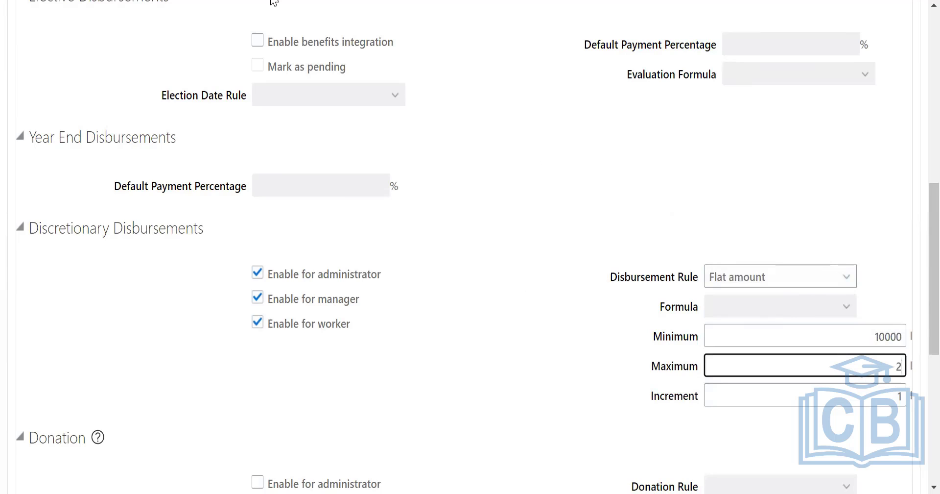
pyautogui.write('00000')
pyautogui.click(127, 180)
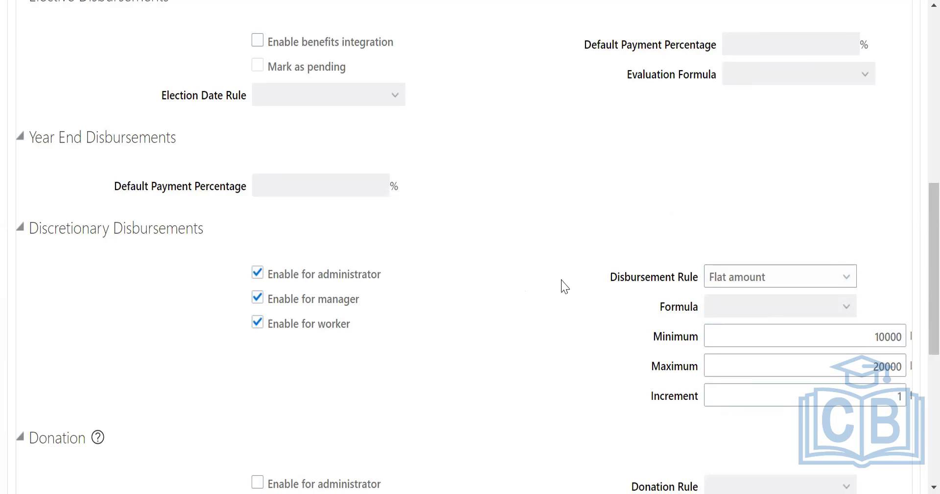
# Check which adjustment reasons are selected under Adjustments and Transfers.
pyautogui.scroll(6, 565, 286)
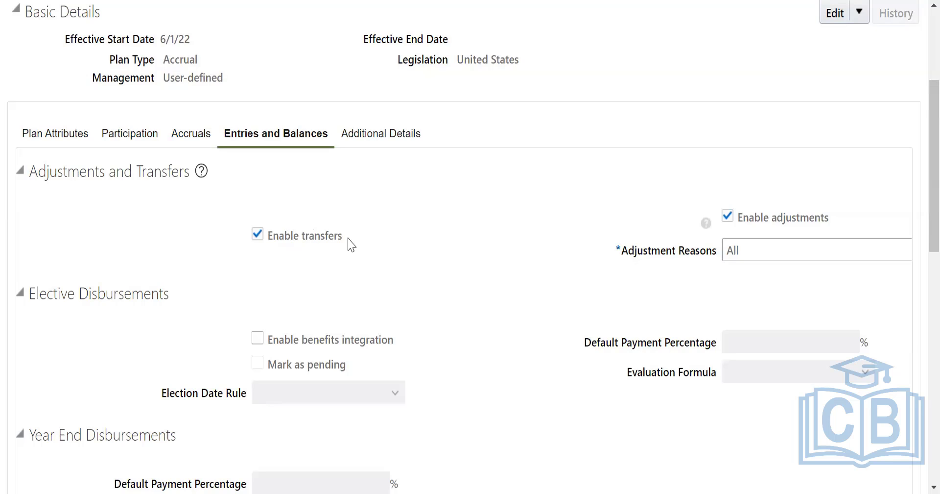
pyautogui.moveTo(825, 227)
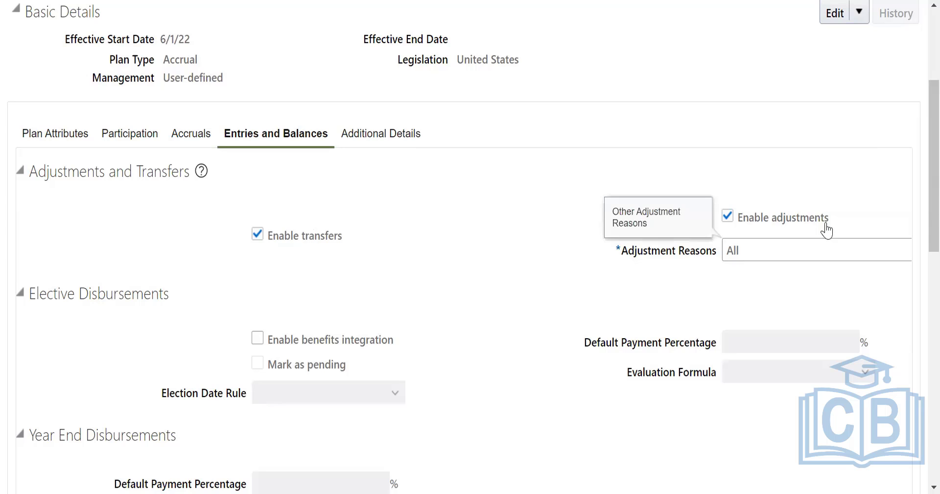
pyautogui.click(798, 240)
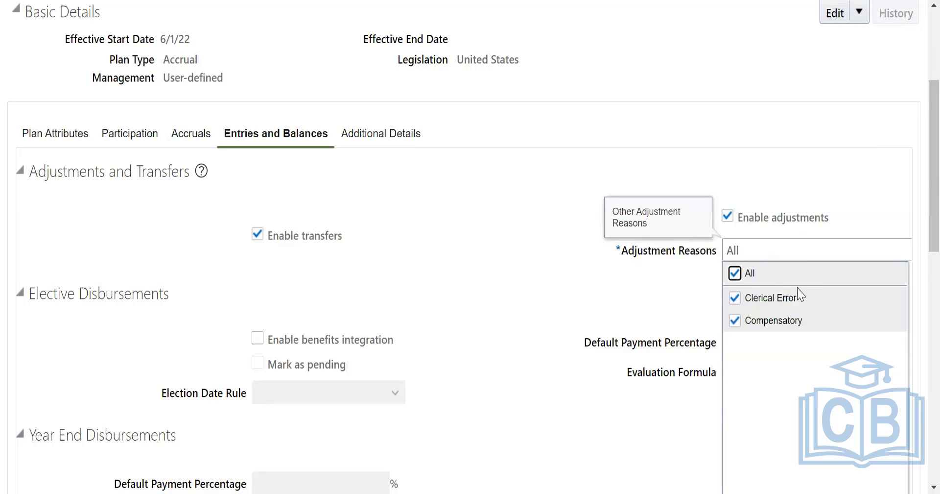
pyautogui.scroll(-4, 652, 277)
pyautogui.scroll(2, 650, 276)
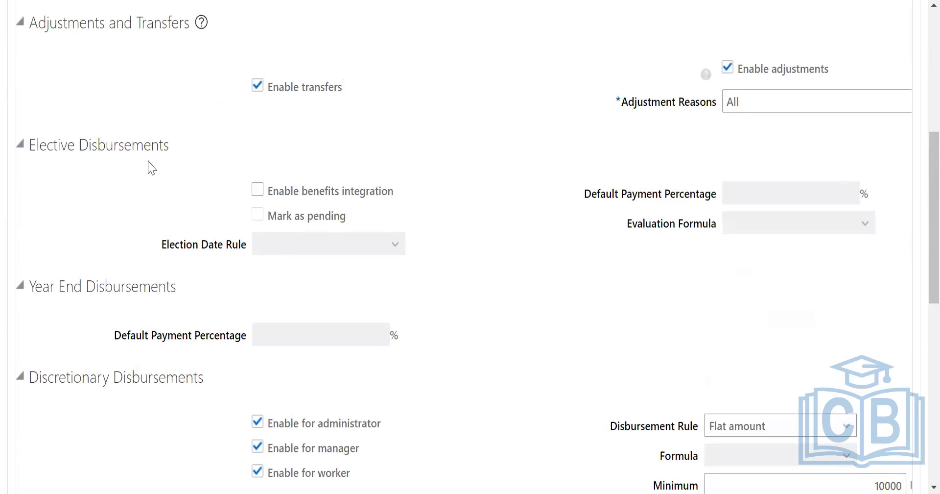
# Enable donation for the administrator, manager and worker.
pyautogui.scroll(-9, 506, 278)
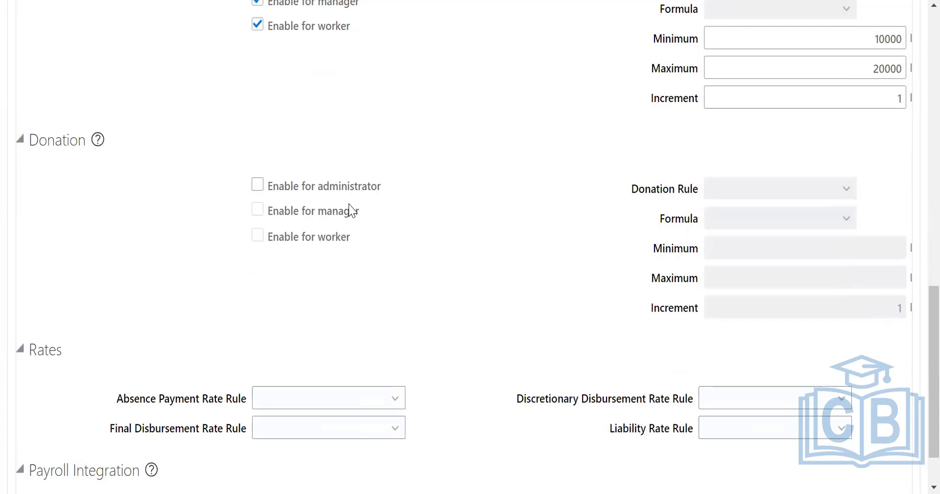
pyautogui.click(257, 185)
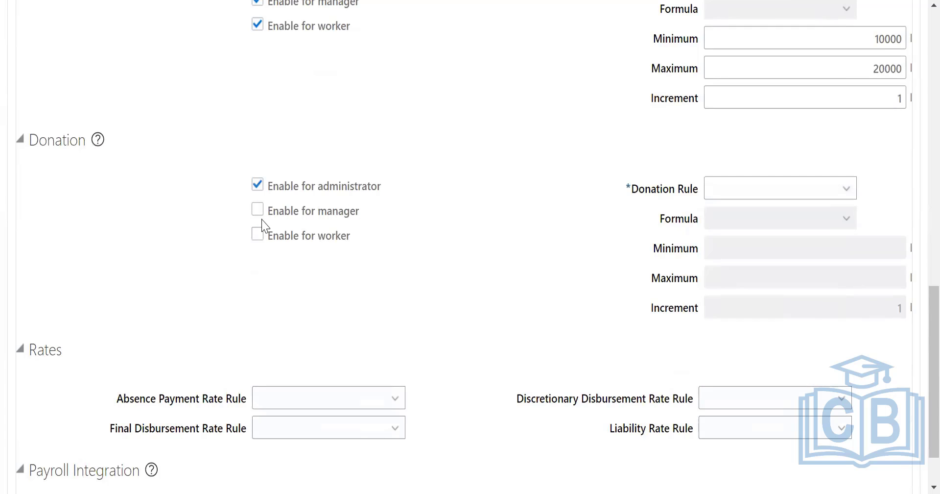
pyautogui.click(257, 210)
pyautogui.click(258, 234)
# Set the donation rule to Flat amount with a minimum of 10,000 and a maximum of 20,000.
pyautogui.click(804, 198)
pyautogui.click(756, 232)
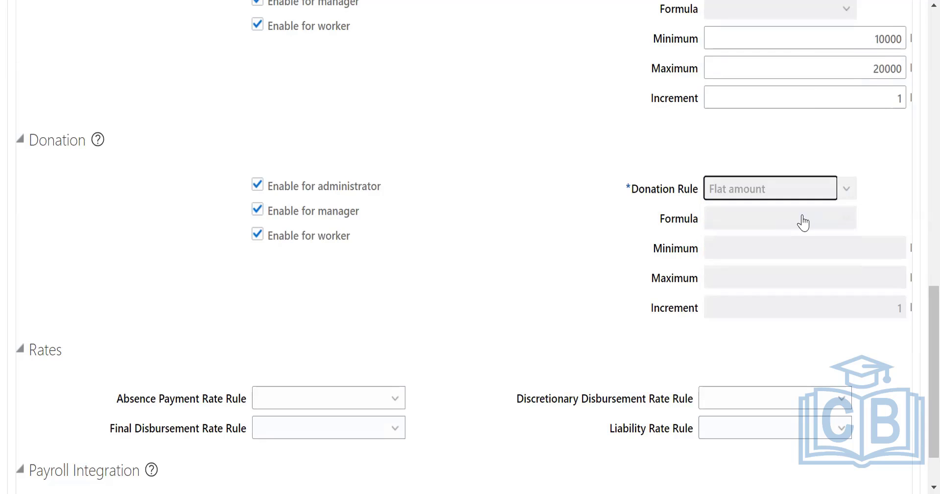
pyautogui.click(881, 246)
pyautogui.write('10,0')
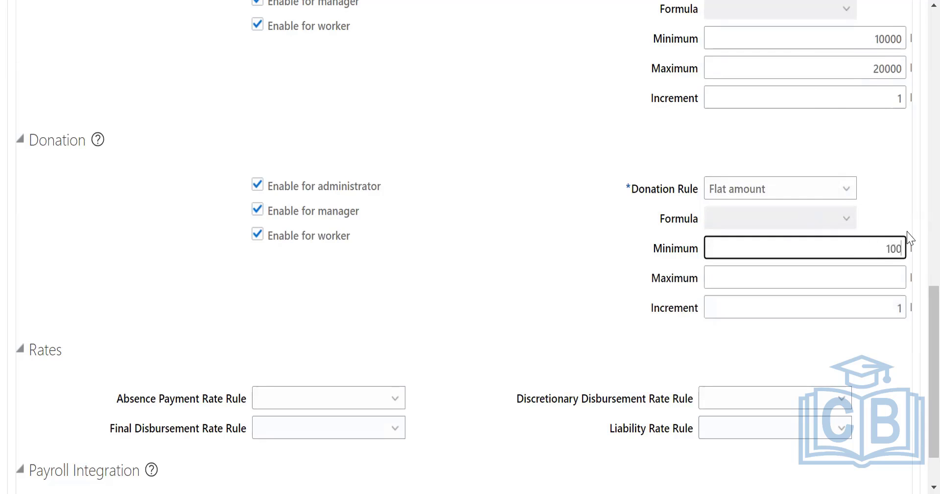
pyautogui.write('000')
pyautogui.click(871, 276)
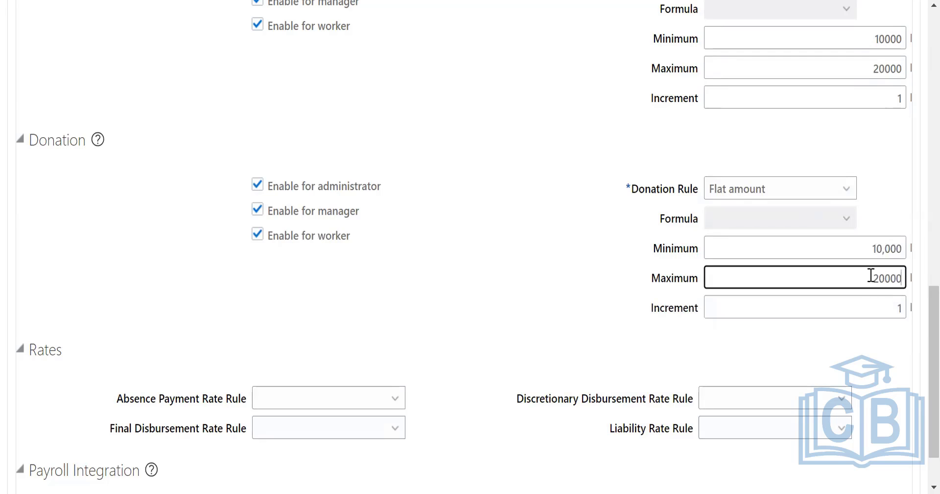
pyautogui.click(498, 281)
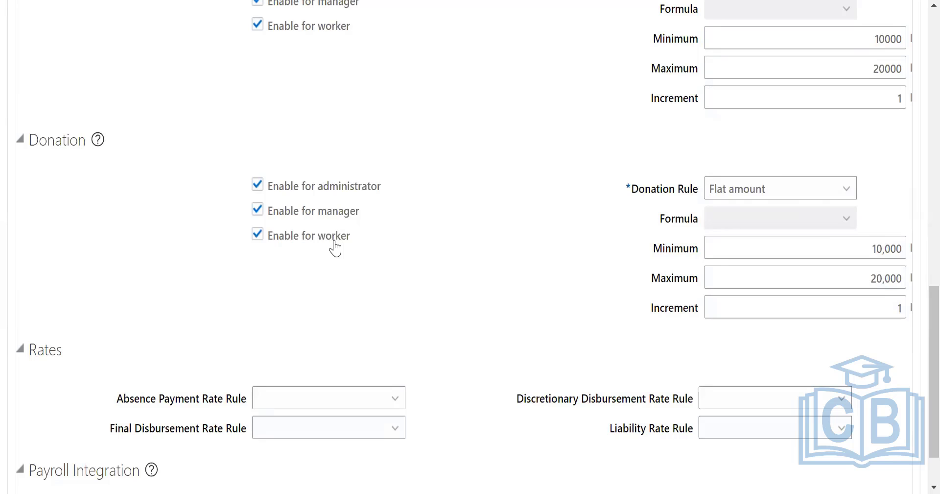
# Set the absence payment rate rule to Rate definition with rate name Absence Rate, and the final disbursement rate rule to Rate definition.
pyautogui.scroll(-2, 463, 297)
pyautogui.click(318, 367)
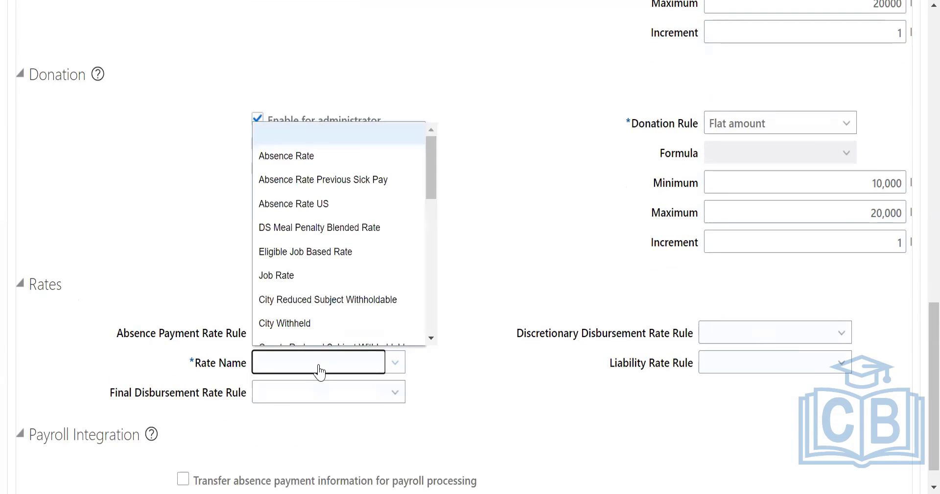
pyautogui.click(309, 156)
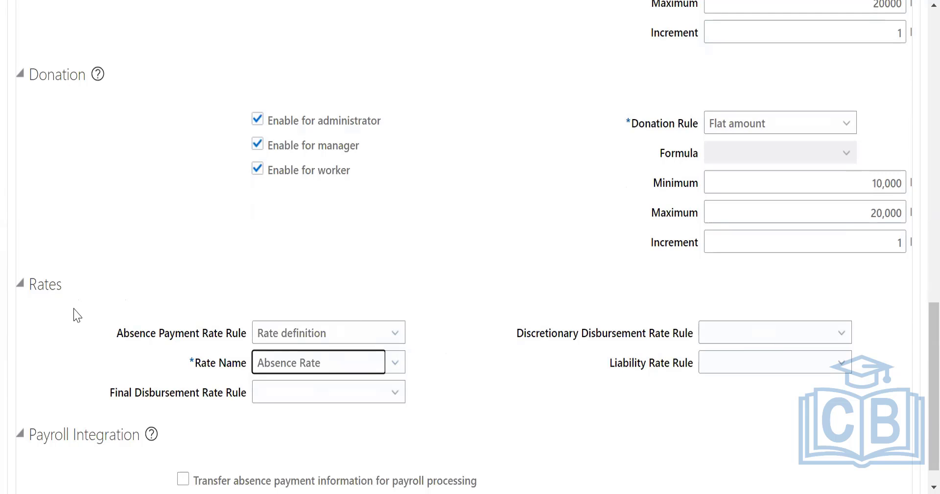
pyautogui.click(350, 401)
pyautogui.click(299, 435)
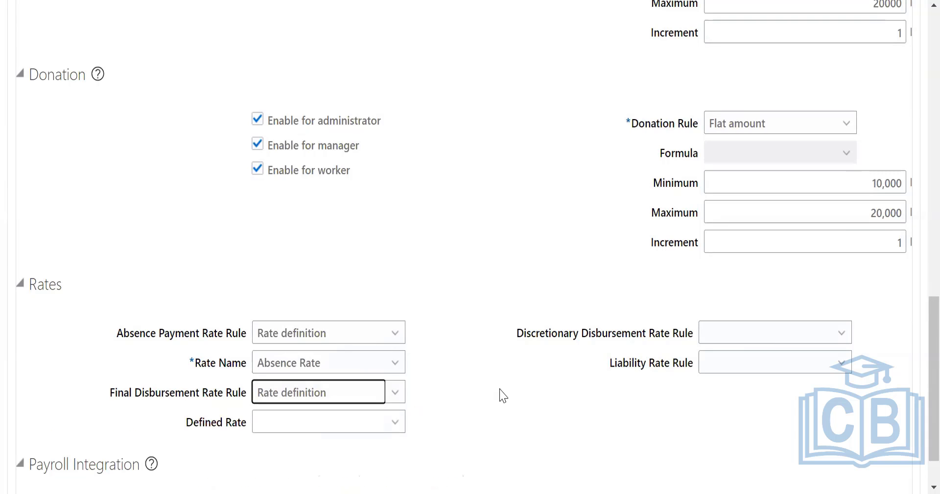
pyautogui.scroll(-2, 505, 389)
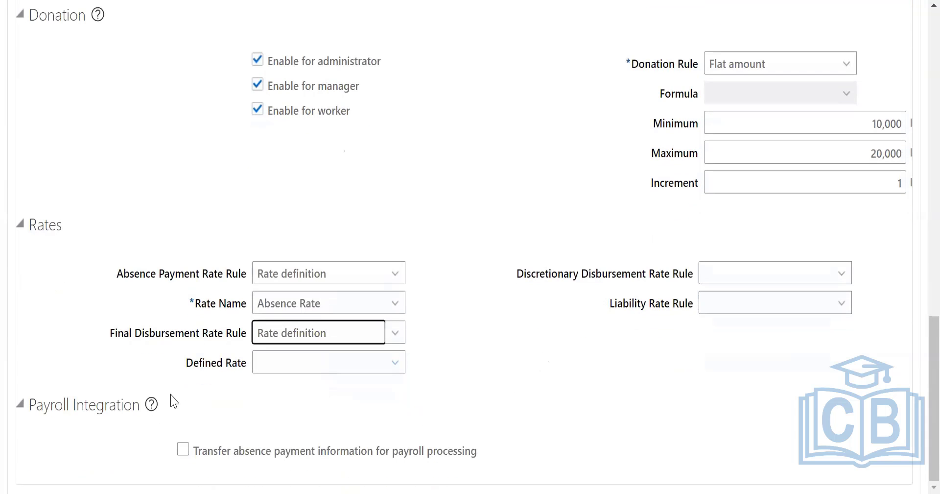
pyautogui.click(183, 449)
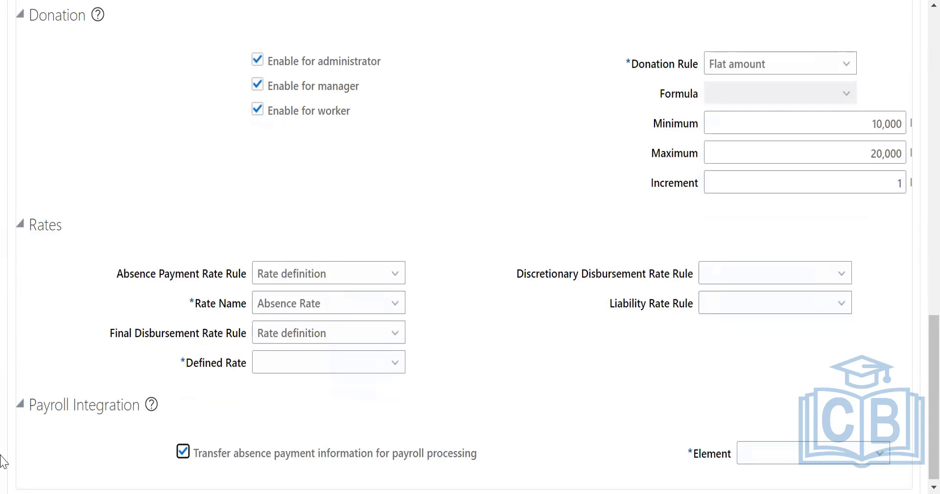
pyautogui.click(183, 450)
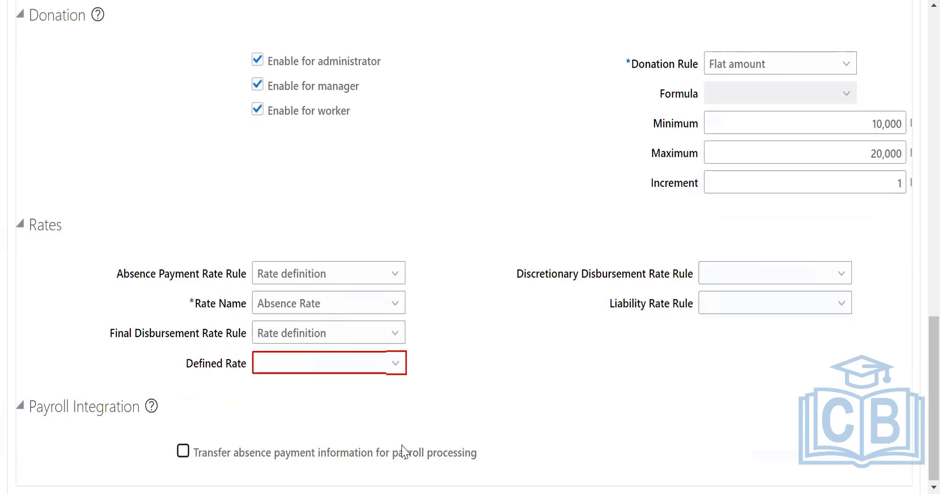
# Set the defined rate for the final disbursement rate rule to Absence Rate.
pyautogui.scroll(5, 917, 223)
pyautogui.scroll(-5, 917, 223)
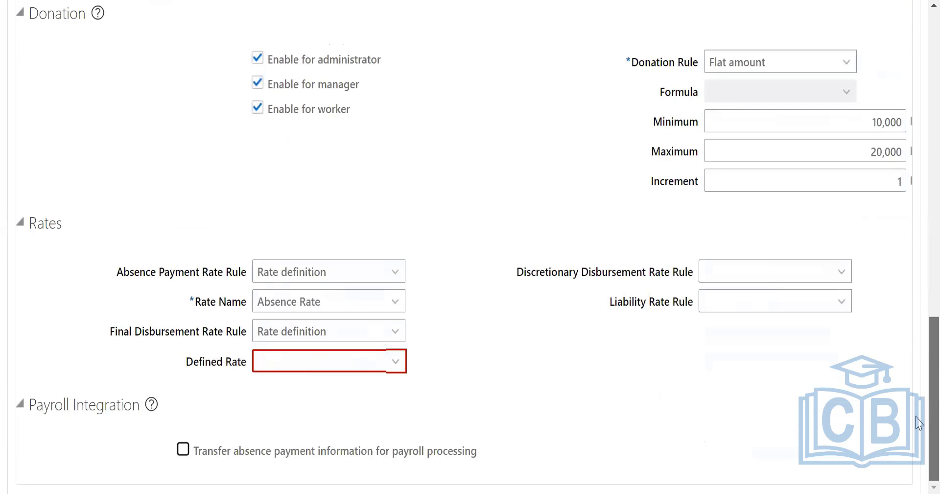
pyautogui.click(361, 365)
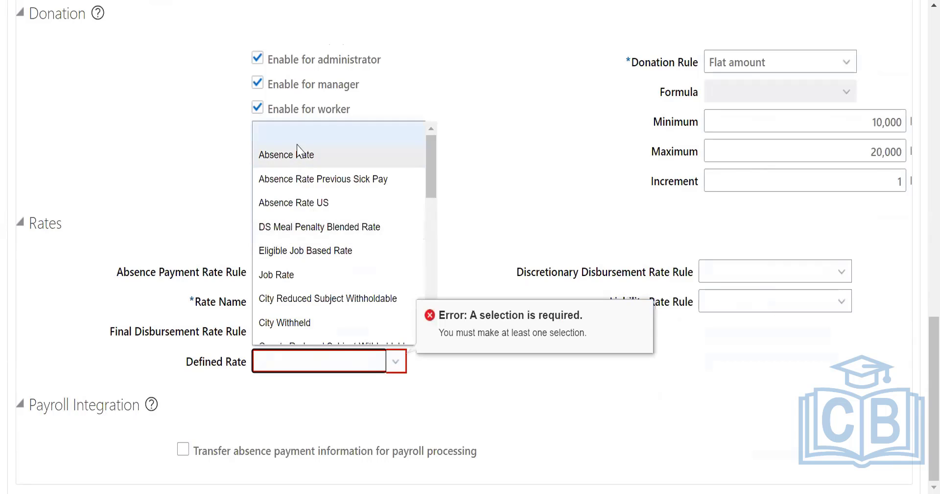
pyautogui.click(300, 154)
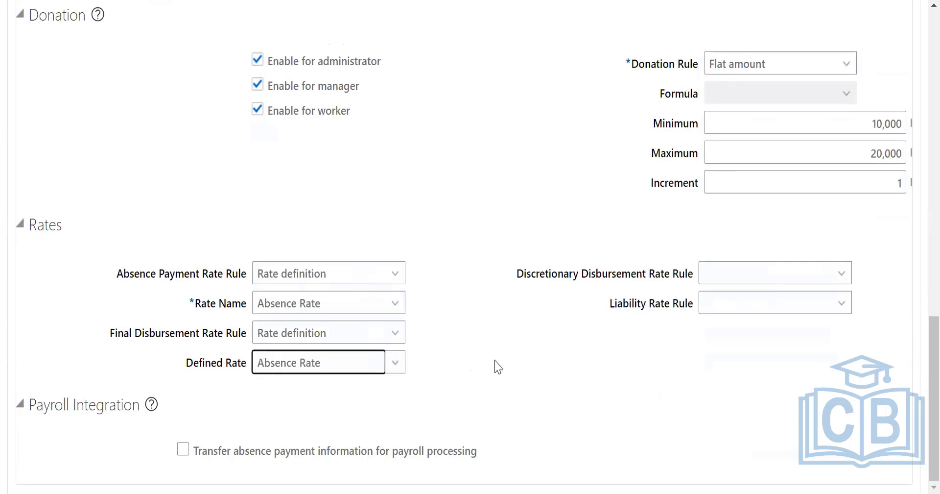